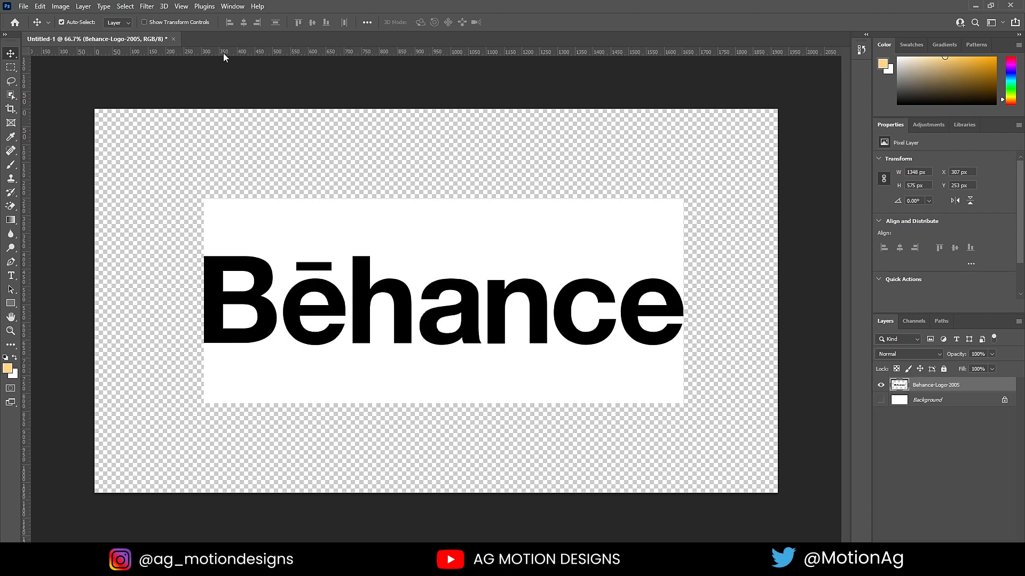
# Select the white background of the Behance logo layer with Color Range, delete it, and clear the selection
pyautogui.click(125, 7)
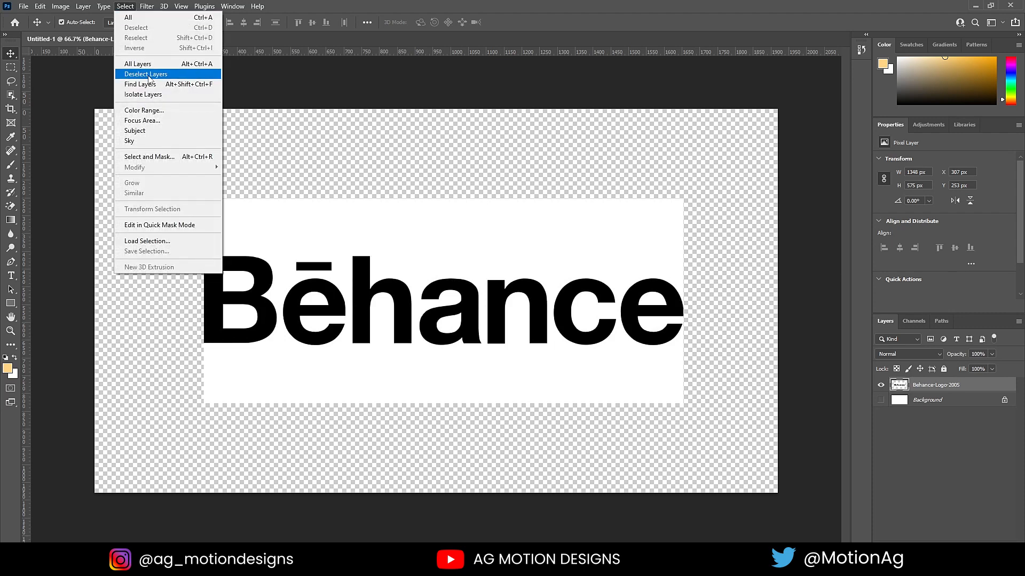
pyautogui.click(149, 111)
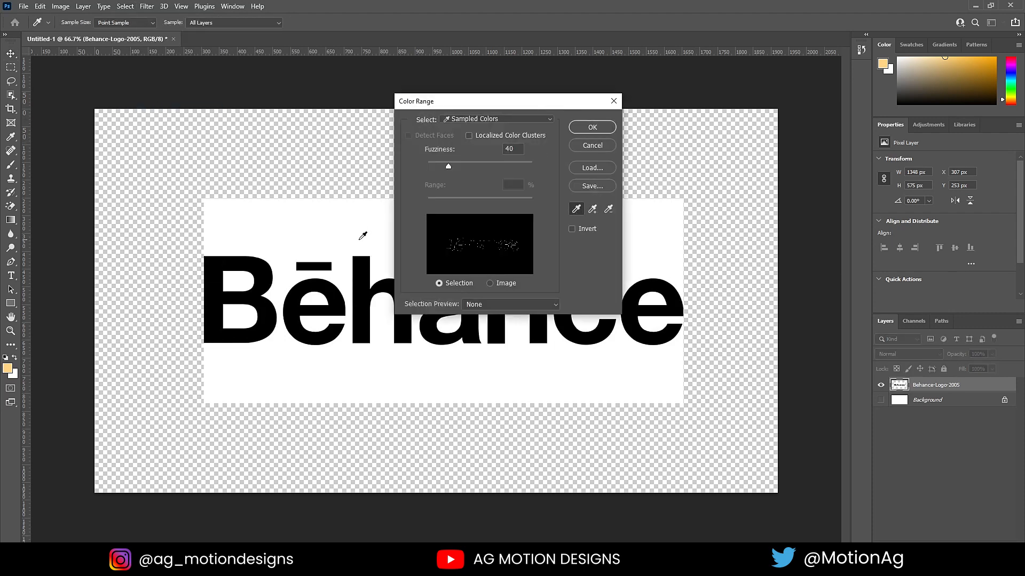
pyautogui.click(352, 220)
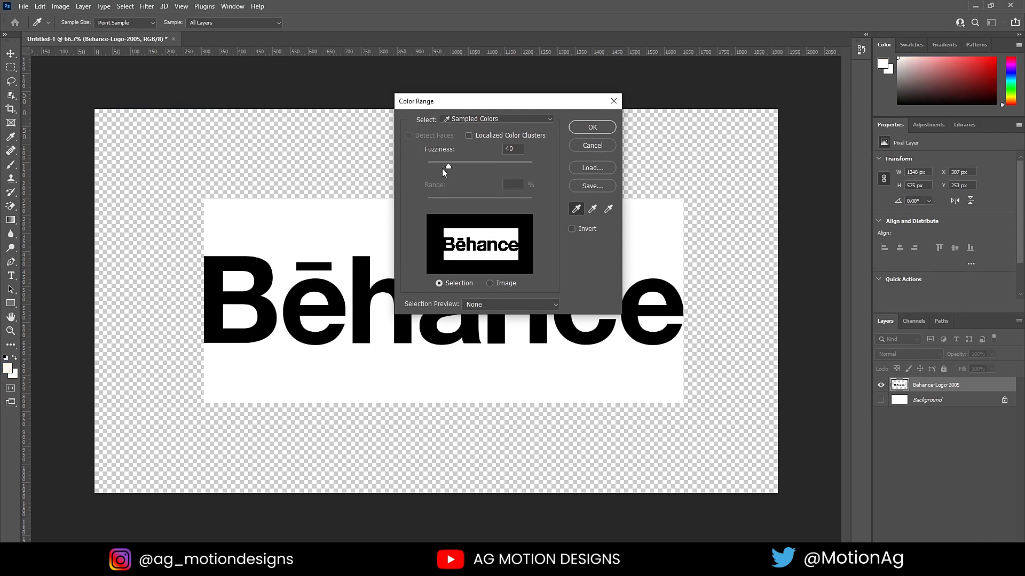
pyautogui.click(598, 128)
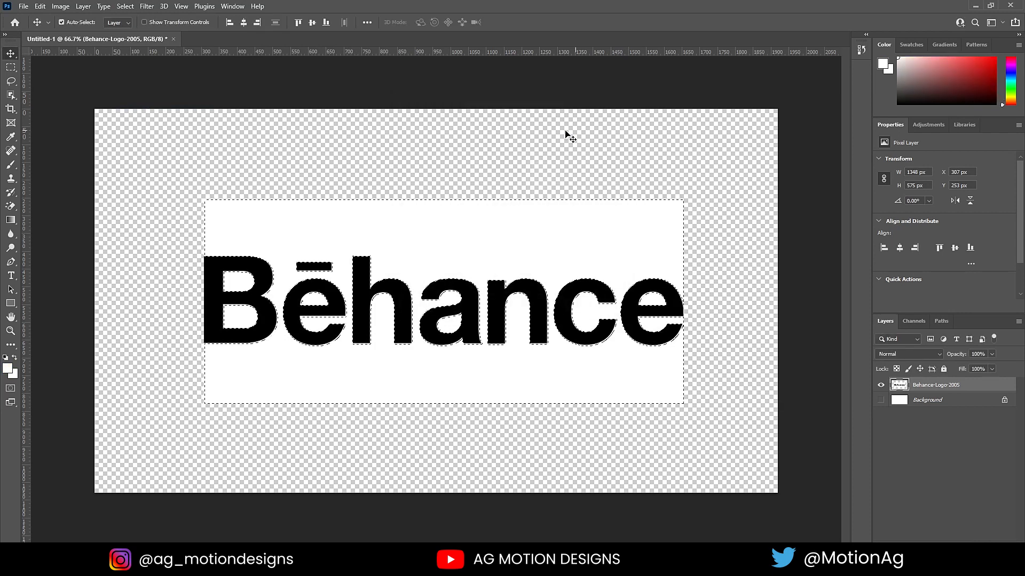
pyautogui.press('Delete')
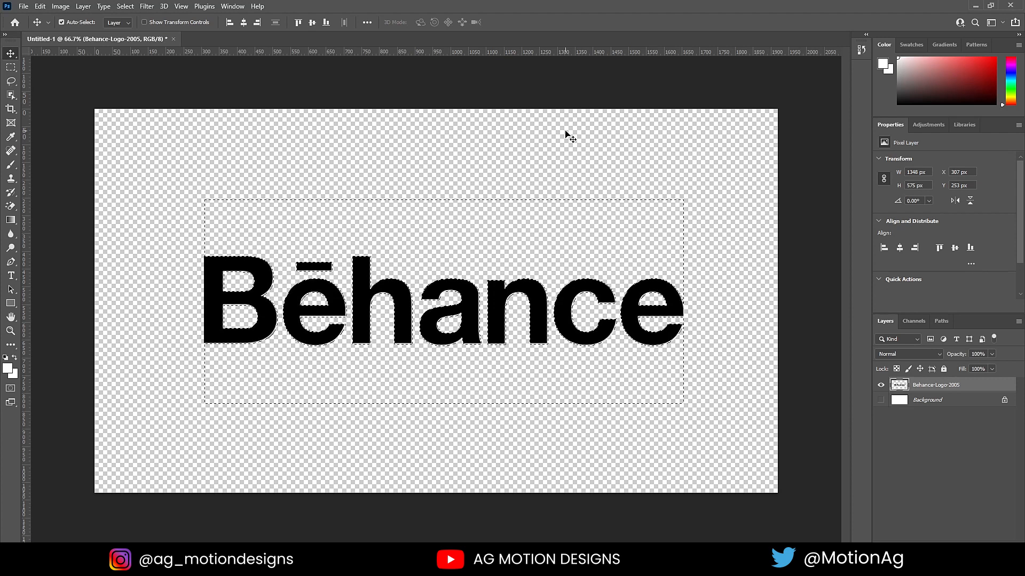
pyautogui.hotkey('ctrl', 'd')
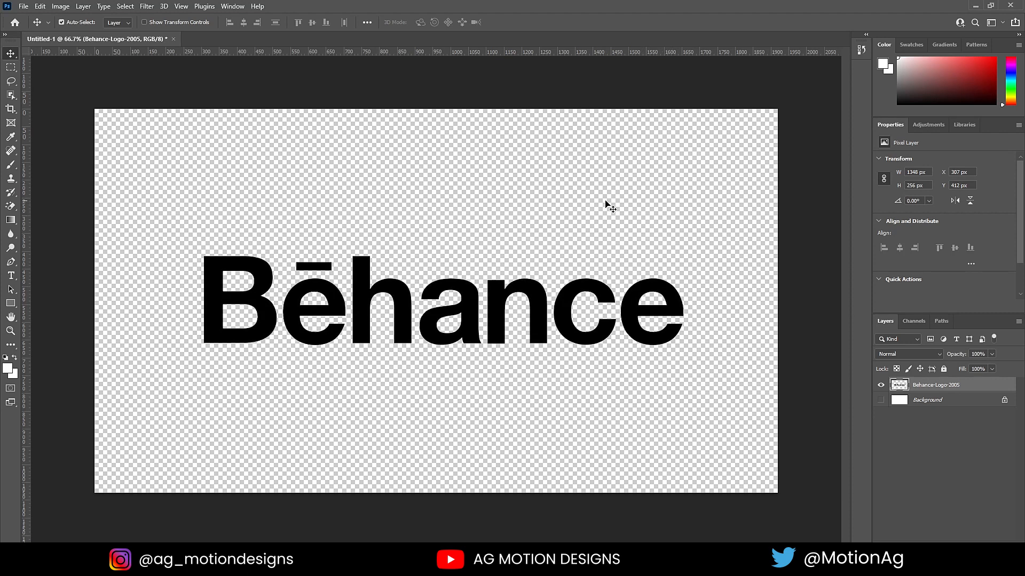
# Cut the letter B out of the logo with a rectangular marquee and paste it in place on a new layer
pyautogui.click(11, 67)
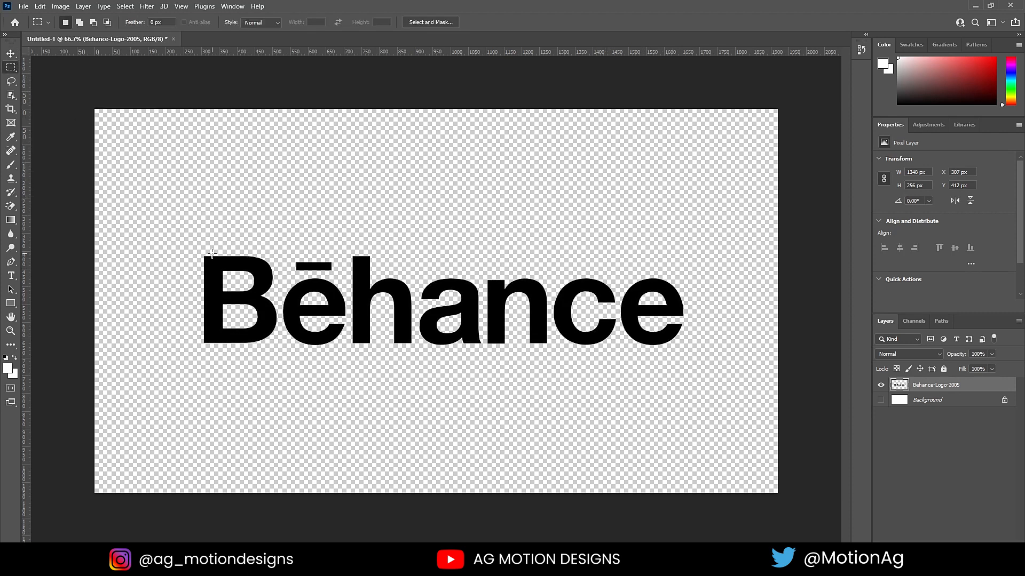
pyautogui.moveTo(183, 232); pyautogui.dragTo(279, 363)
pyautogui.hotkey('ctrl', 'x')
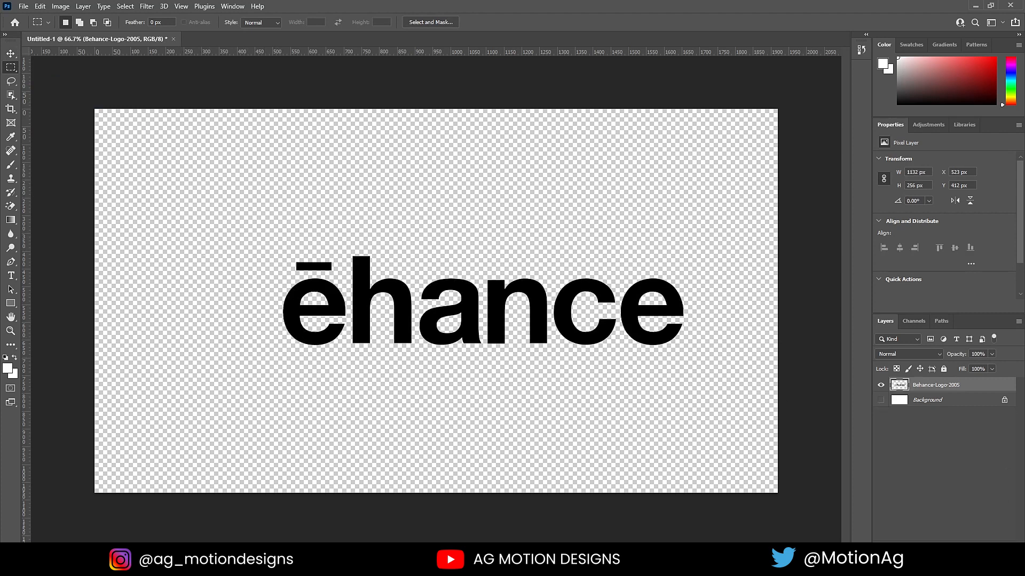
pyautogui.click(991, 545)
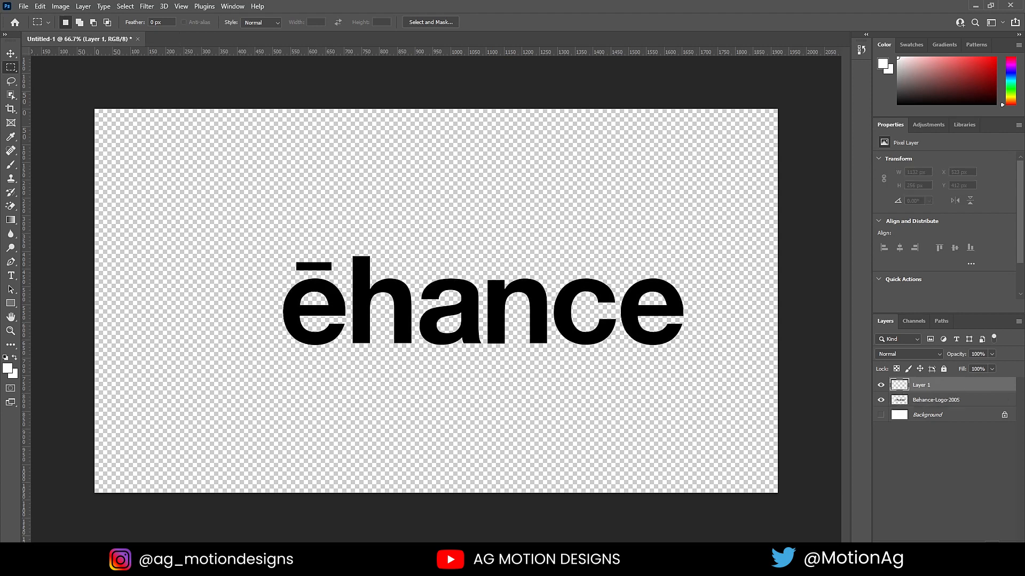
pyautogui.hotkey('ctrl', 'shift', 'v')
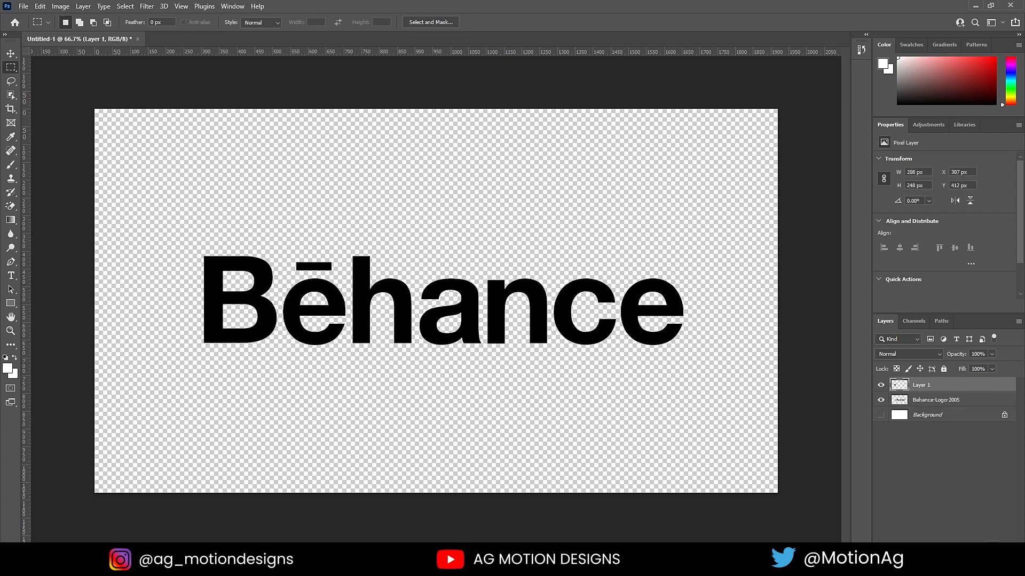
# Cut the first e, without its overhead bar, from the Behance-Logo-2005 layer and paste it in place on a new layer
pyautogui.click(942, 405)
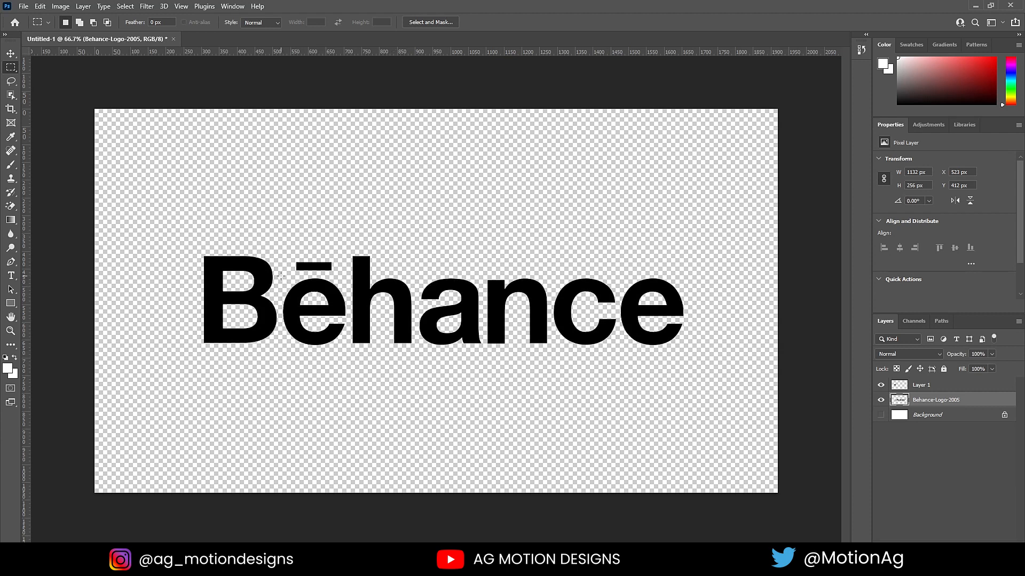
pyautogui.moveTo(282, 278); pyautogui.dragTo(348, 355)
pyautogui.hotkey('ctrl', 'x')
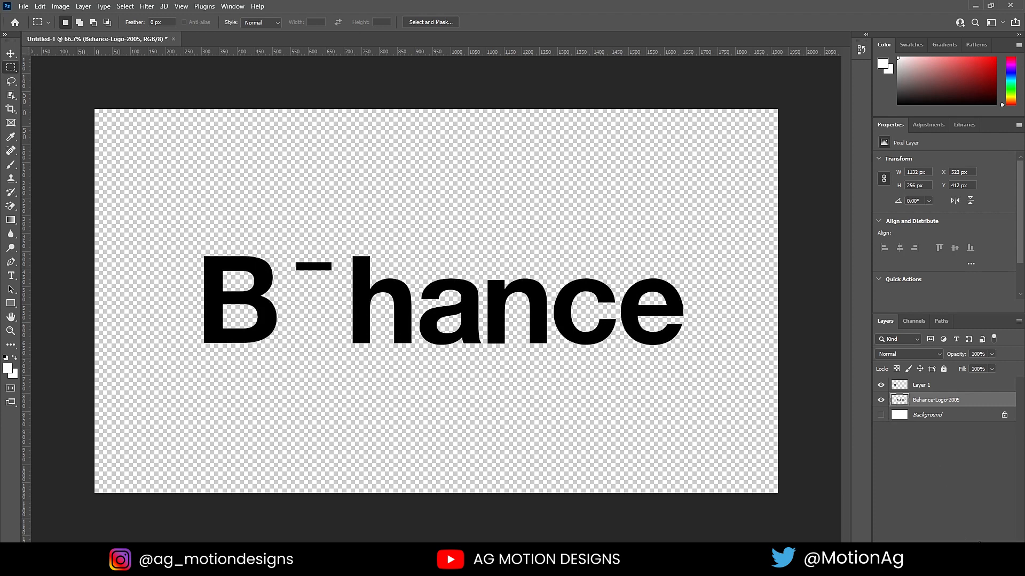
pyautogui.click(991, 541)
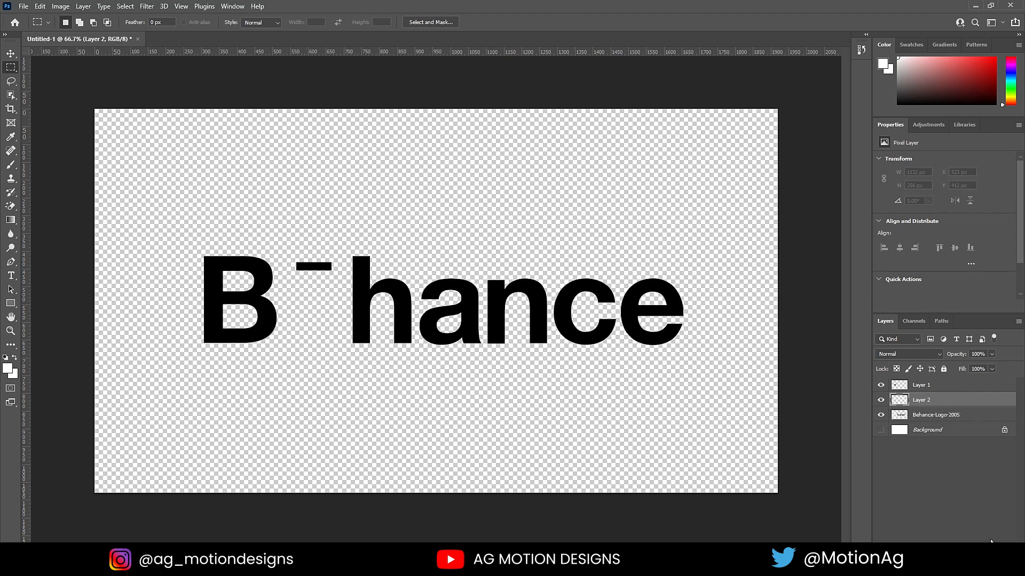
pyautogui.hotkey('ctrl', 'v')
# Cut the letter h from the Behance-Logo-2005 layer and paste it in place on a new layer
pyautogui.click(909, 422)
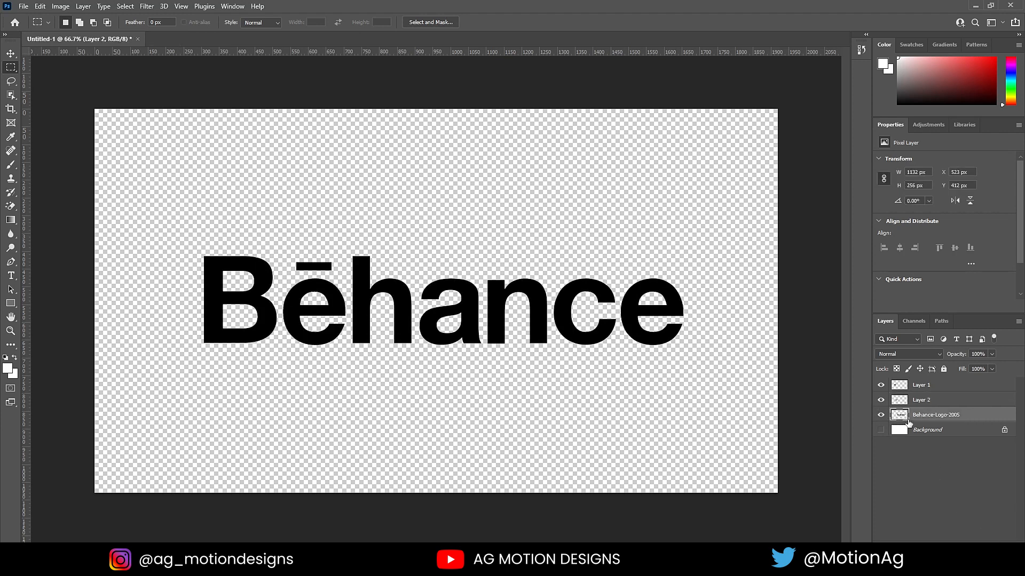
pyautogui.moveTo(350, 247); pyautogui.dragTo(416, 359)
pyautogui.hotkey('ctrl', 'x')
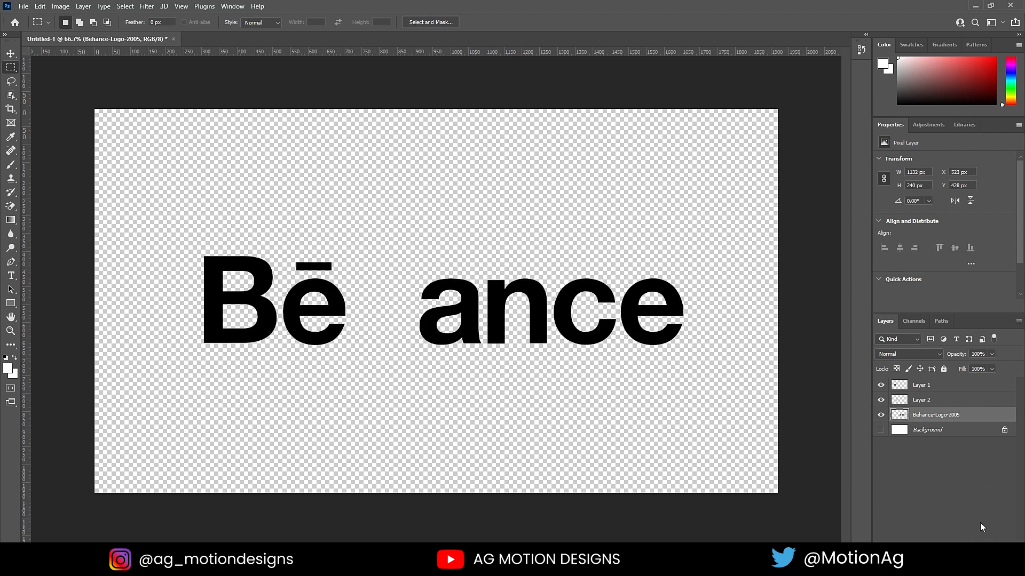
pyautogui.click(992, 544)
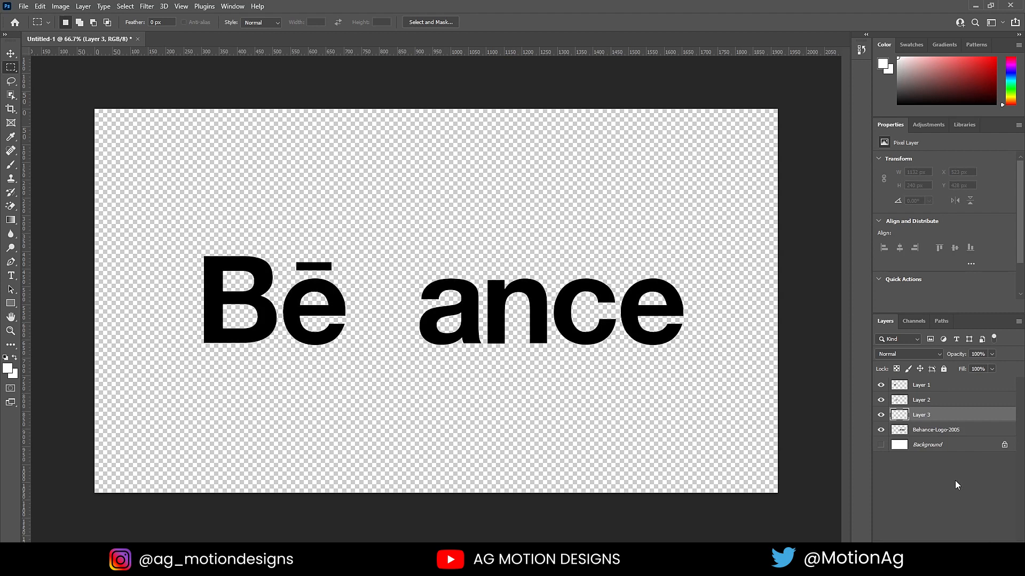
pyautogui.hotkey('ctrl', 'v')
# Cut the letter a from the Behance-Logo-2005 layer and paste it in place on a new layer
pyautogui.click(908, 430)
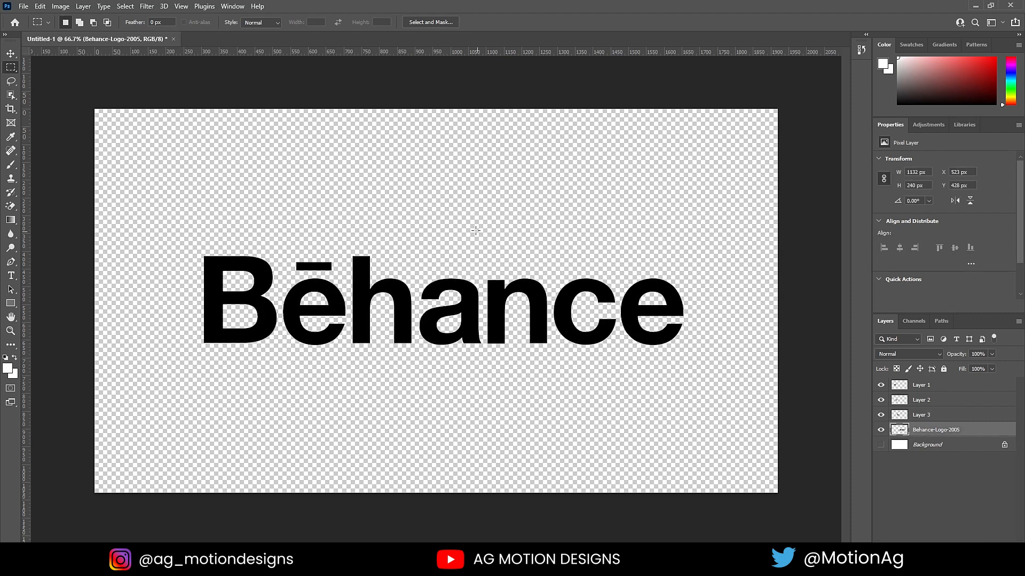
pyautogui.moveTo(419, 265); pyautogui.dragTo(484, 354)
pyautogui.hotkey('ctrl', 'x')
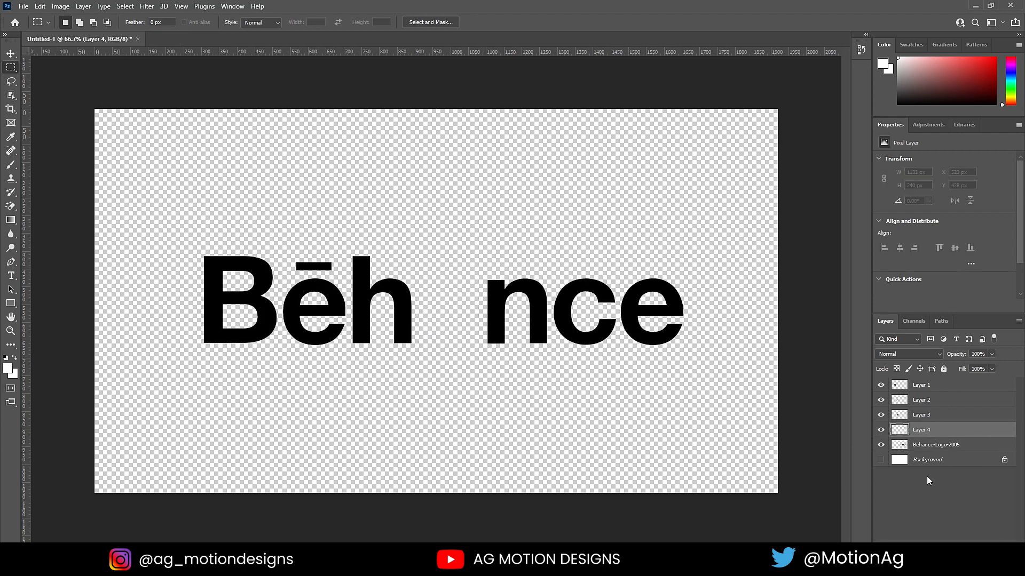
pyautogui.hotkey('ctrl', 'shift', 'v')
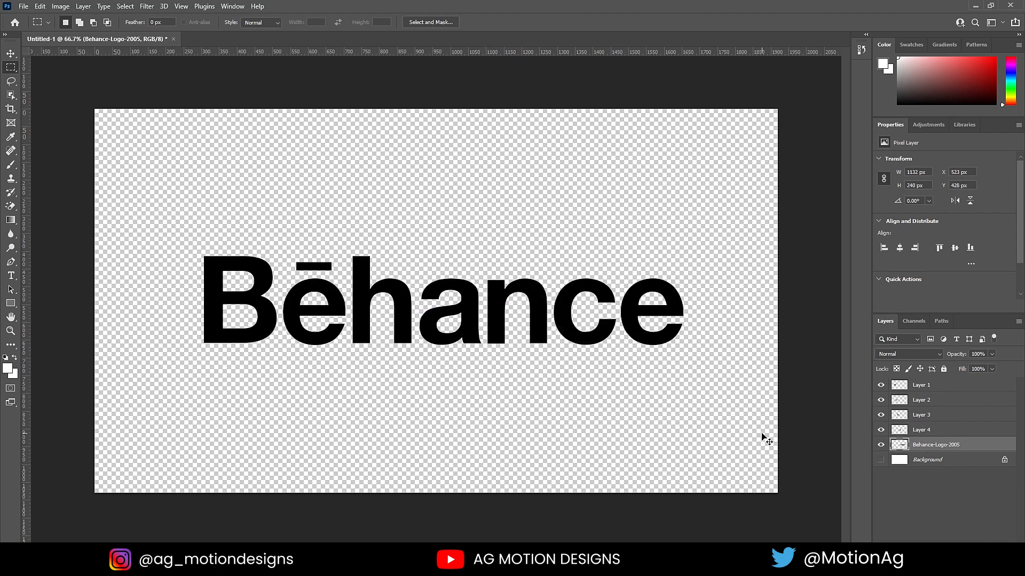
# Cut the letters n and c from the Behance-Logo-2005 layer and paste each in place on its own new layer
pyautogui.hotkey('ctrl', 'x')
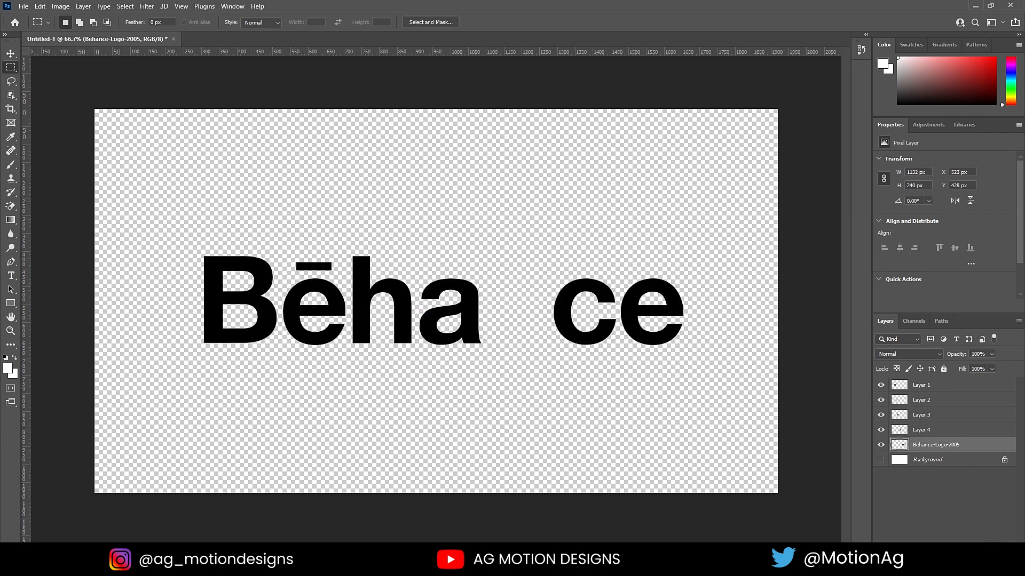
pyautogui.hotkey('ctrl', 'shift', 'v')
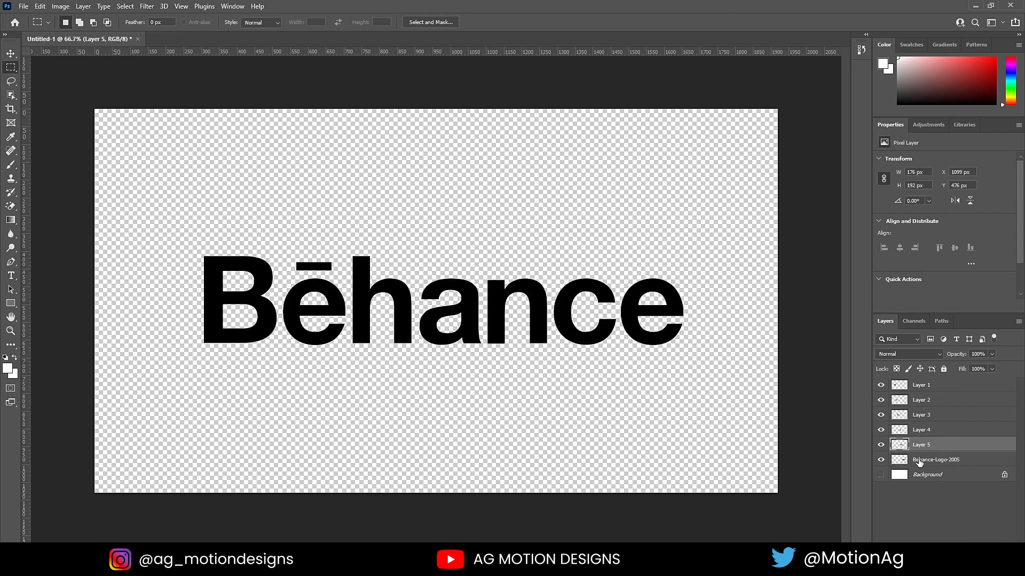
pyautogui.moveTo(550, 266); pyautogui.dragTo(618, 352)
pyautogui.hotkey('ctrl', 'x')
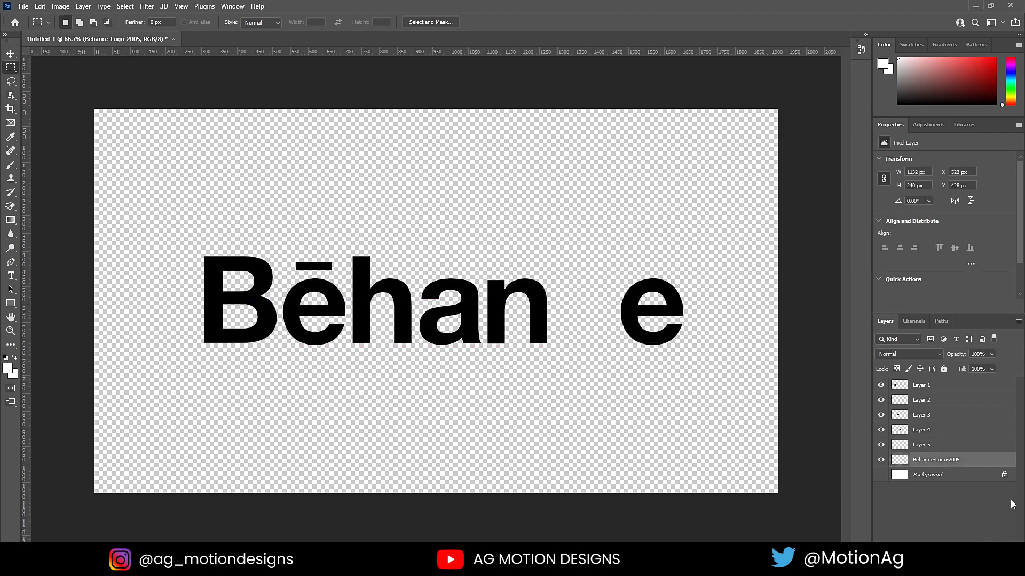
pyautogui.hotkey('ctrl', 'shift', 'v')
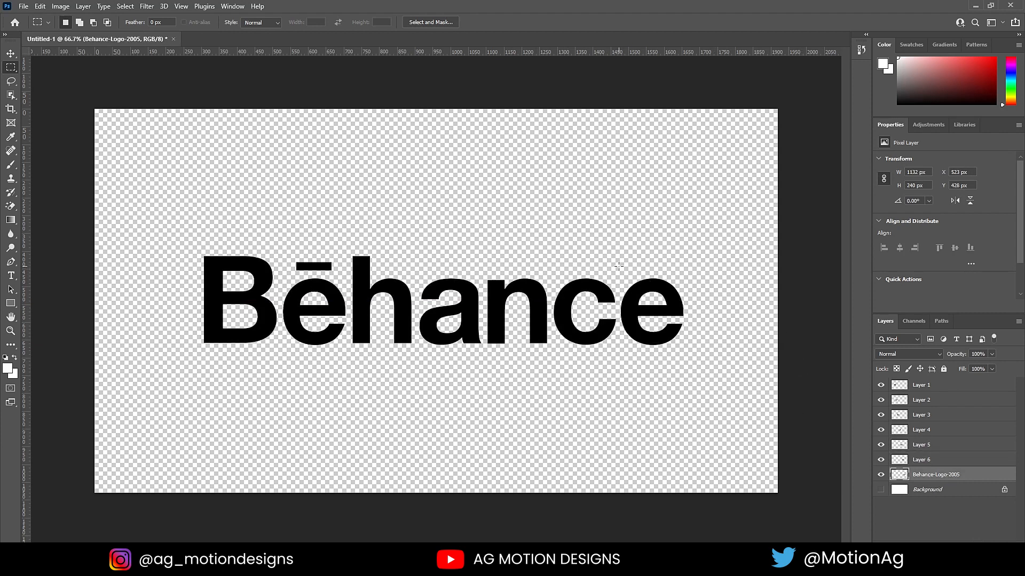
# Cut the final e from the Behance-Logo-2005 layer and paste it in place on a new layer
pyautogui.moveTo(619, 266); pyautogui.dragTo(680, 352)
pyautogui.hotkey('ctrl', 'x')
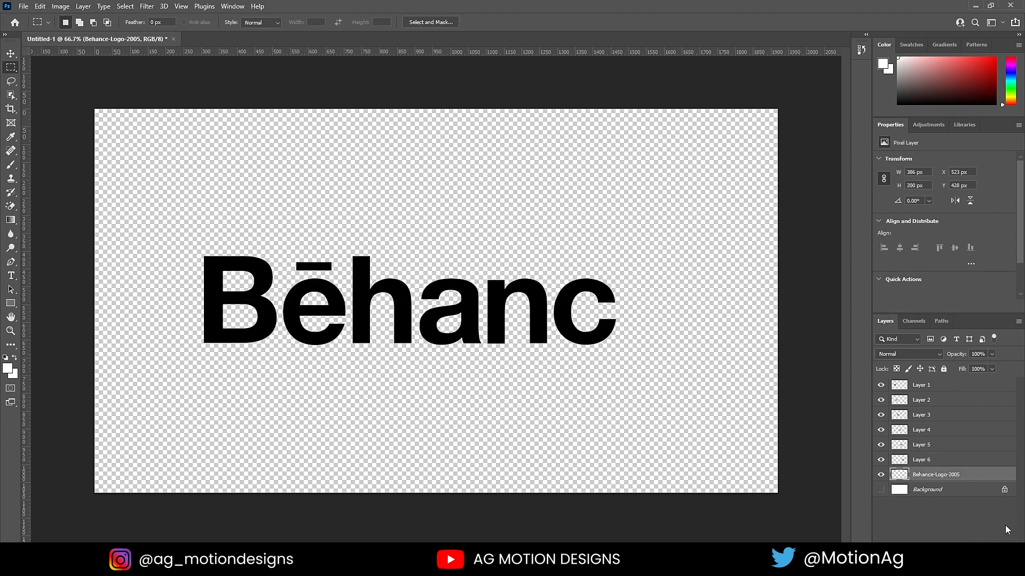
pyautogui.hotkey('ctrl', 'shift', 'v')
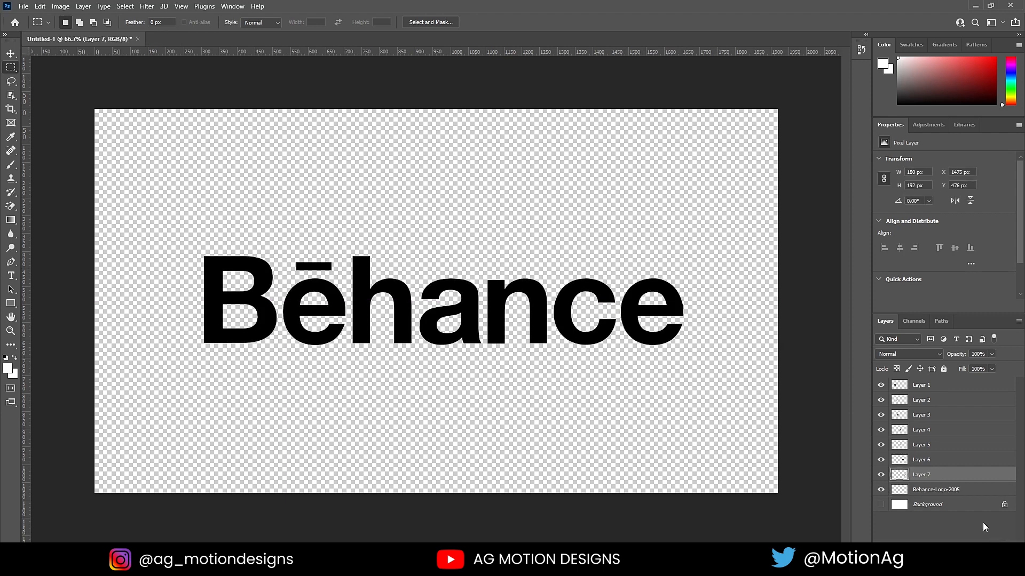
# Hide Layer 1 through Layer 7 and rename the Behance-Logo-2005 layer, which holds the bar, to "rectangle"
pyautogui.moveTo(880, 475); pyautogui.dragTo(878, 385)
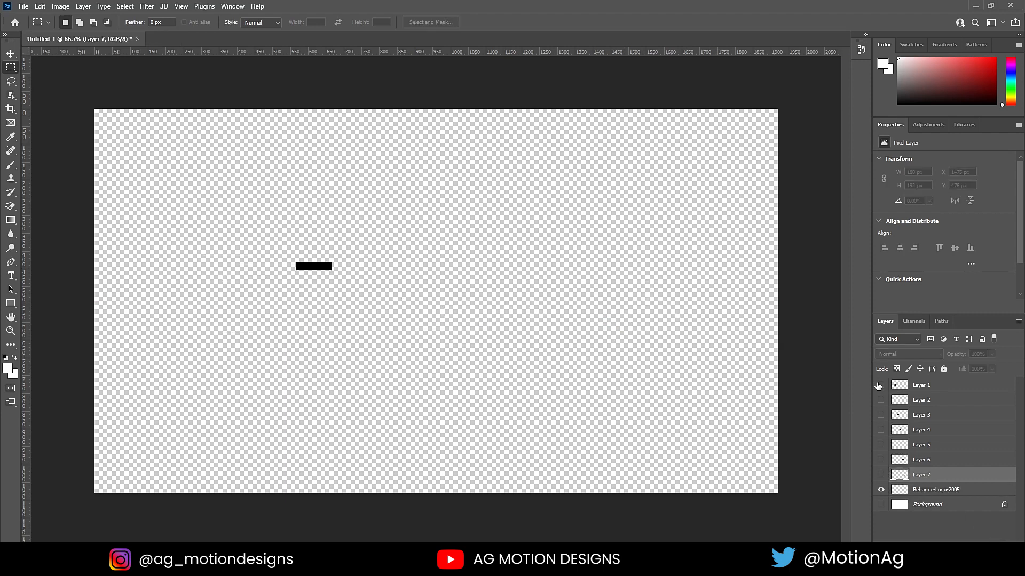
pyautogui.click(915, 494)
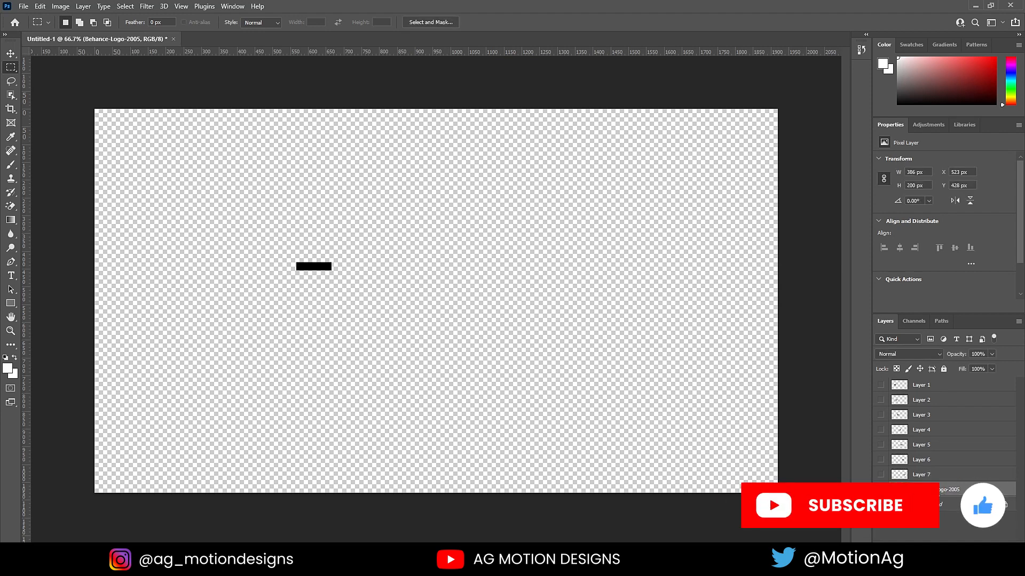
pyautogui.doubleClick(931, 489)
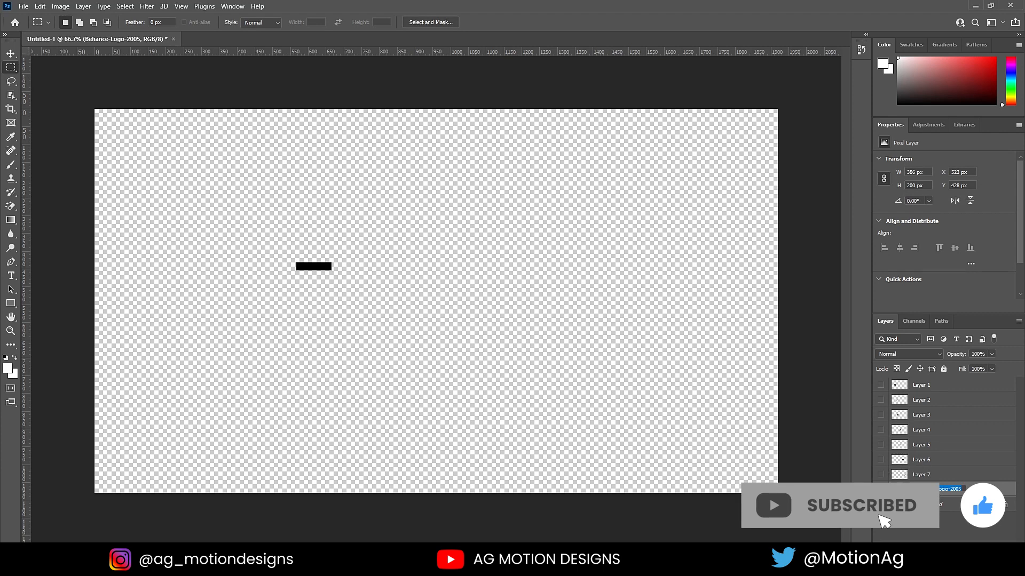
pyautogui.press('BackSpace')
pyautogui.write('rectangle')
pyautogui.press('Return')
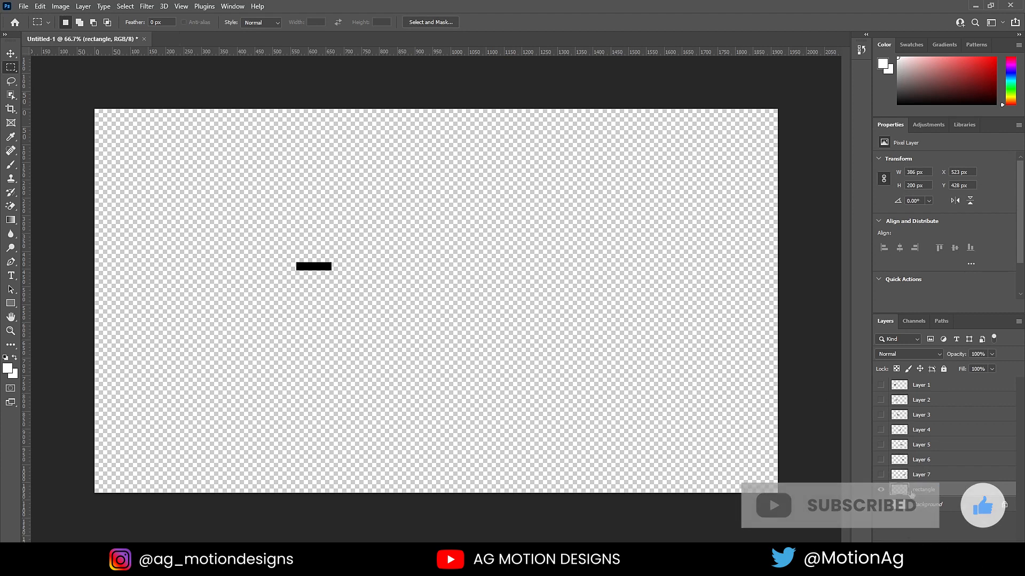
# Make Layer 7 visible and rename it "e"
pyautogui.click(880, 475)
pyautogui.doubleClick(930, 474)
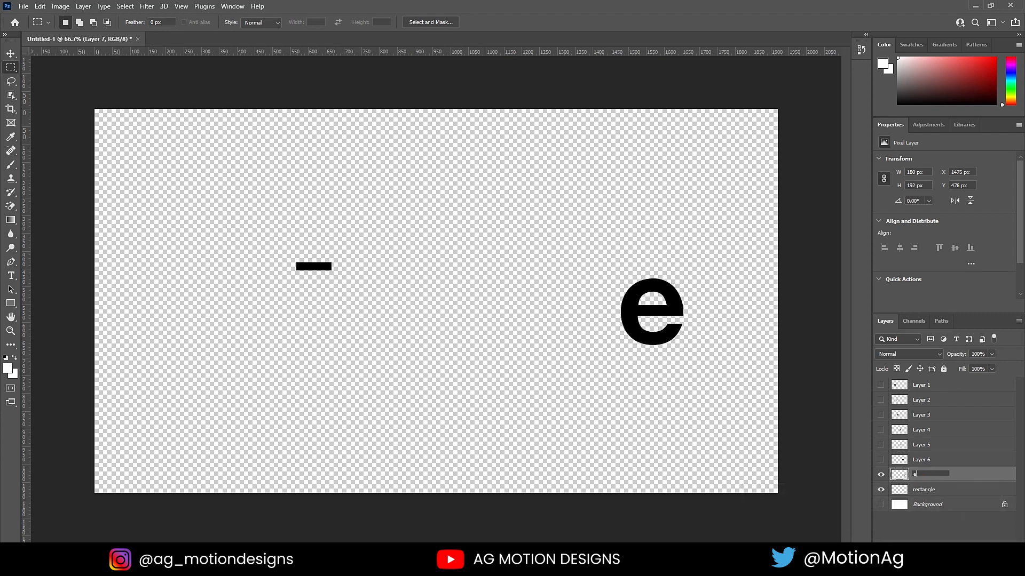
pyautogui.write('e')
pyautogui.press('Return')
# Make Layer 6 visible and rename it "c"
pyautogui.click(881, 460)
pyautogui.doubleClick(928, 459)
pyautogui.write('c')
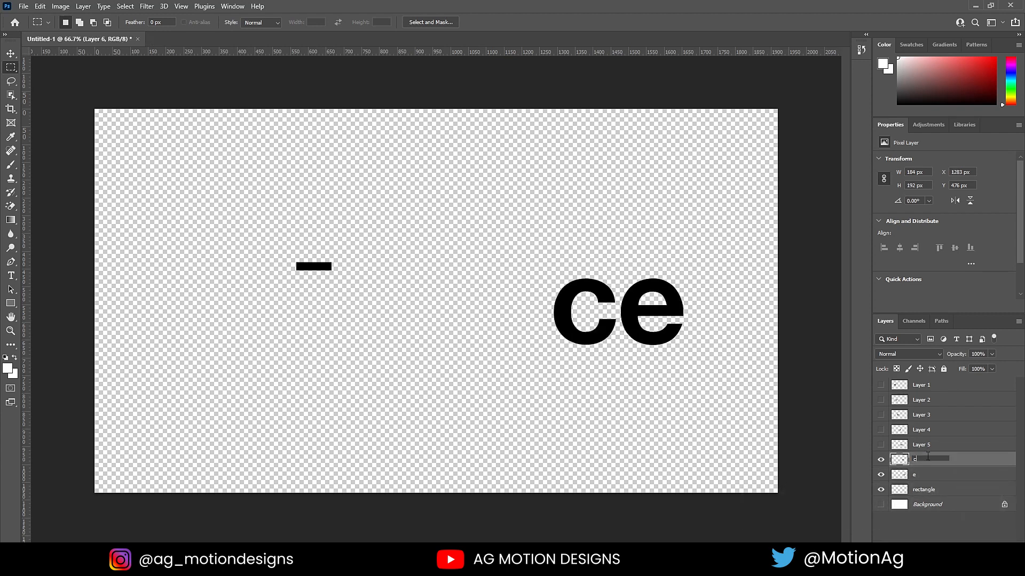
pyautogui.press('Return')
# Make Layer 5 visible and rename it "n"
pyautogui.click(907, 446)
pyautogui.click(880, 445)
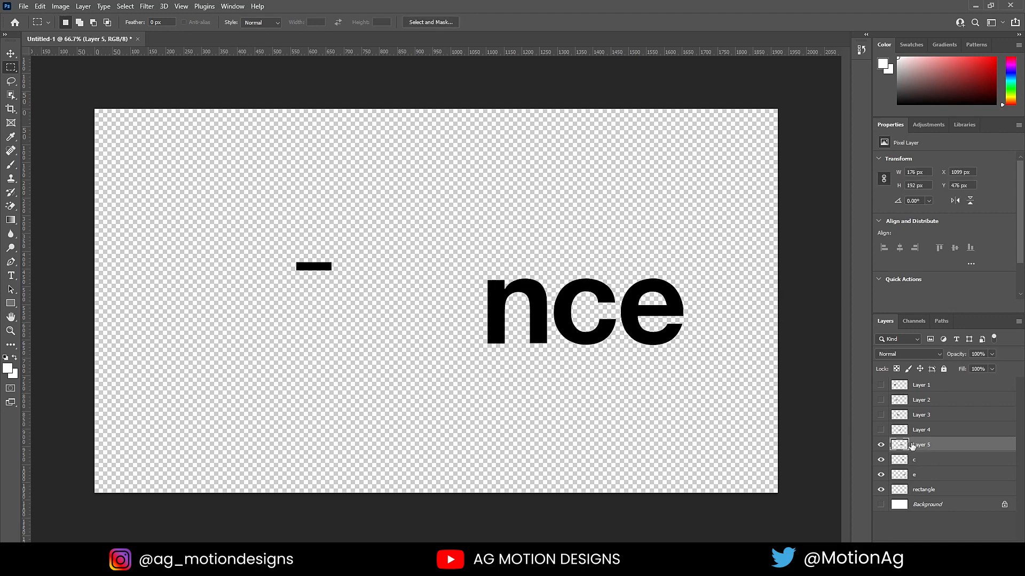
pyautogui.doubleClick(911, 447)
pyautogui.press('Escape')
pyautogui.click(914, 436)
pyautogui.doubleClick(920, 445)
pyautogui.write('m')
pyautogui.press('Return')
# Make Layer 4 visible and rename it "a"
pyautogui.click(881, 430)
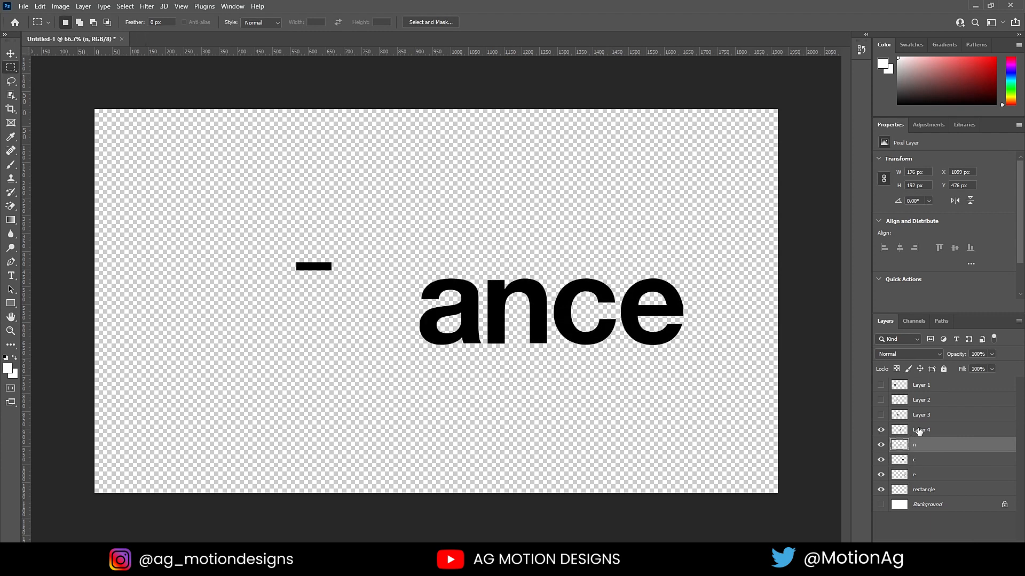
pyautogui.doubleClick(920, 430)
pyautogui.write('a')
# Make Layer 3 visible and rename it "h"
pyautogui.click(911, 419)
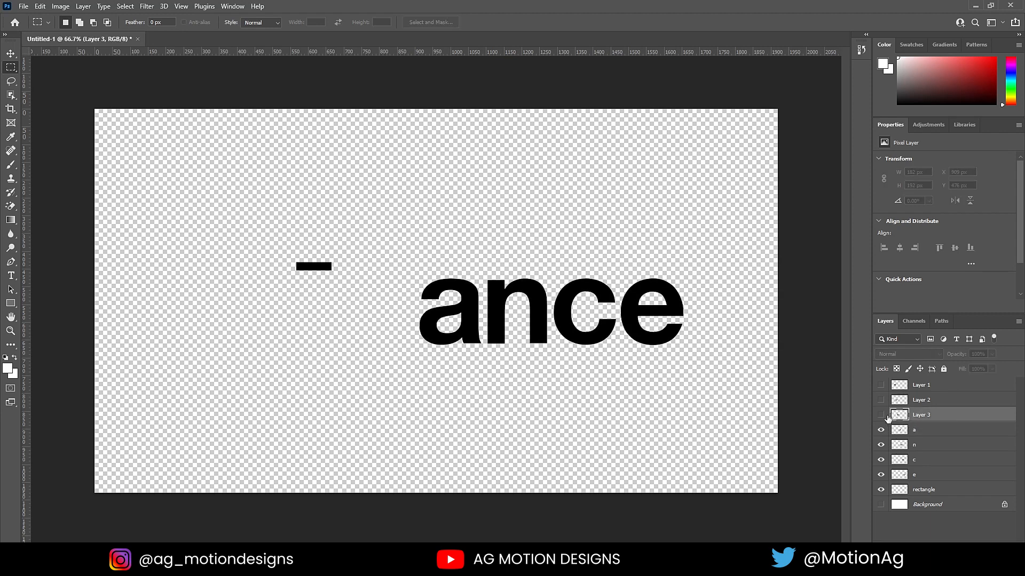
pyautogui.click(881, 414)
pyautogui.doubleClick(929, 414)
pyautogui.write('h')
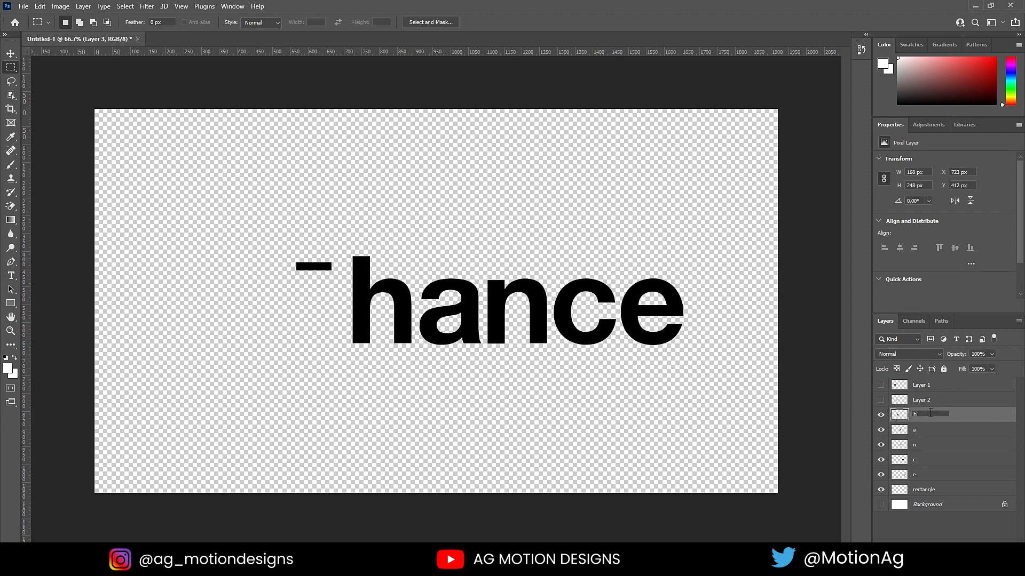
pyautogui.press('Return')
# Make Layer 2 visible and rename it "e"
pyautogui.click(921, 400)
pyautogui.click(881, 400)
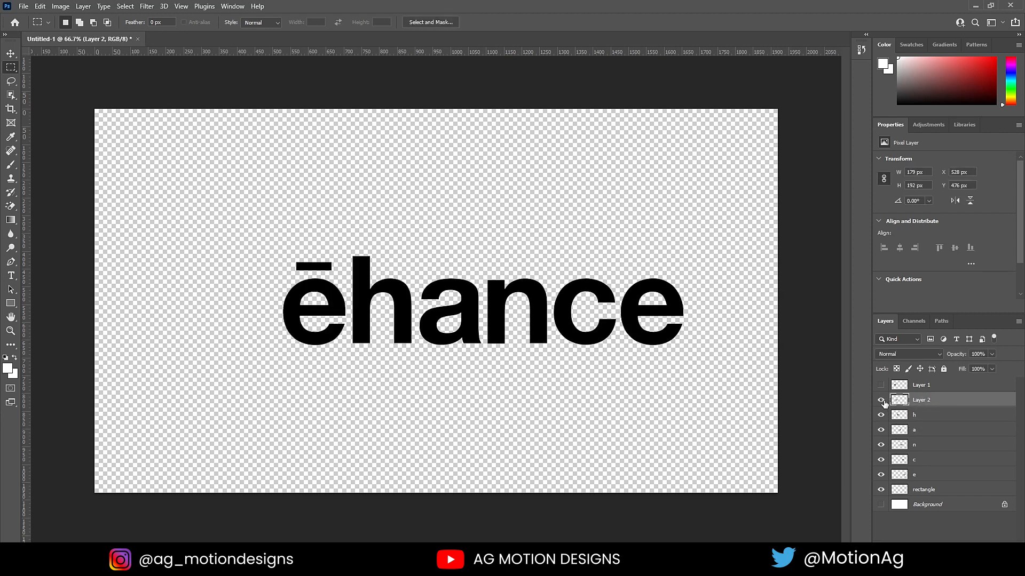
pyautogui.doubleClick(920, 400)
pyautogui.write('e')
# Make Layer 1 visible and rename it "b"
pyautogui.click(922, 386)
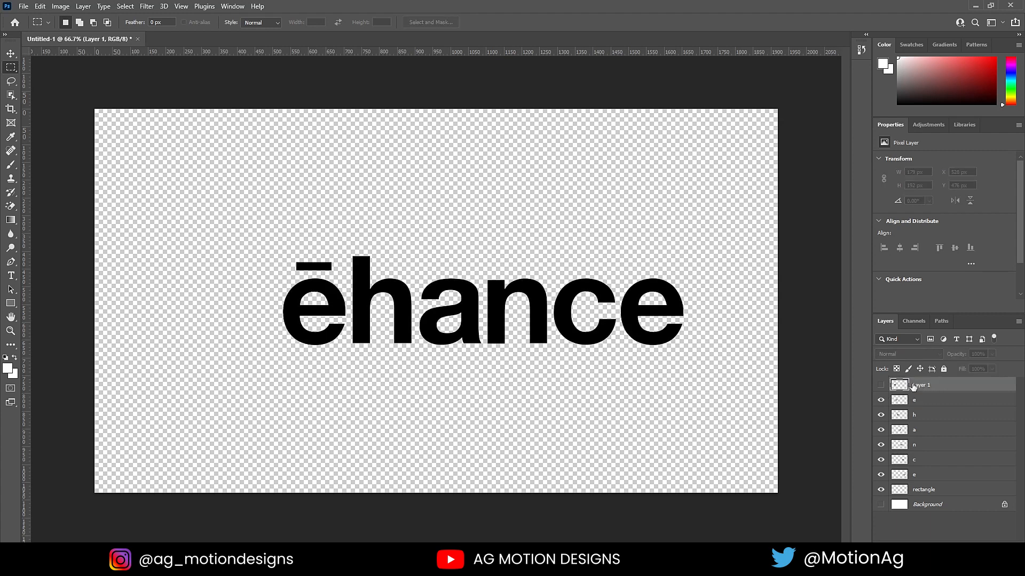
pyautogui.click(880, 385)
pyautogui.doubleClick(918, 385)
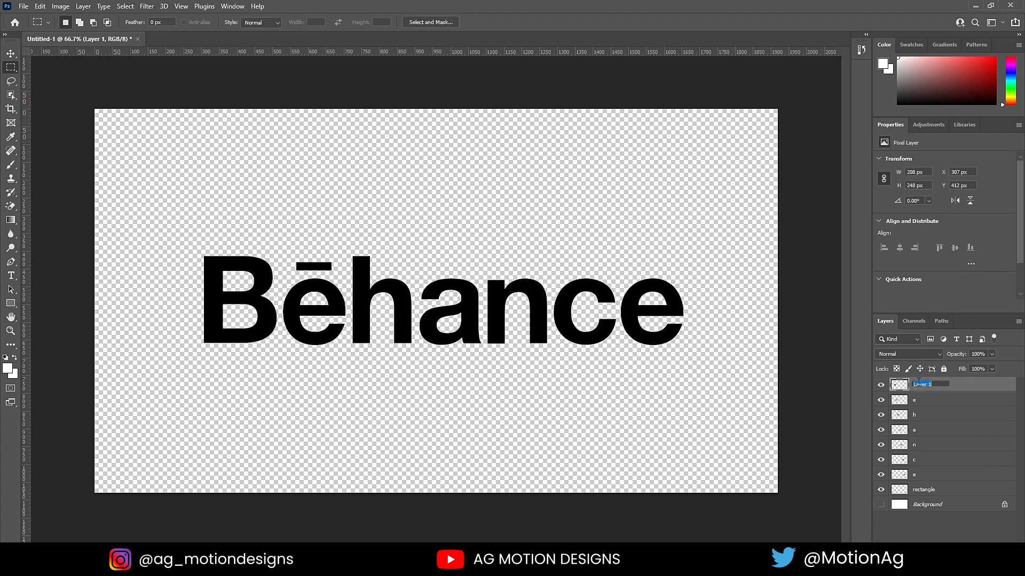
pyautogui.write('b')
pyautogui.click(921, 388)
# Save the document on the computer as a Photoshop file named "logo" with Maximize Compatibility on
pyautogui.hotkey('ctrl', 's')
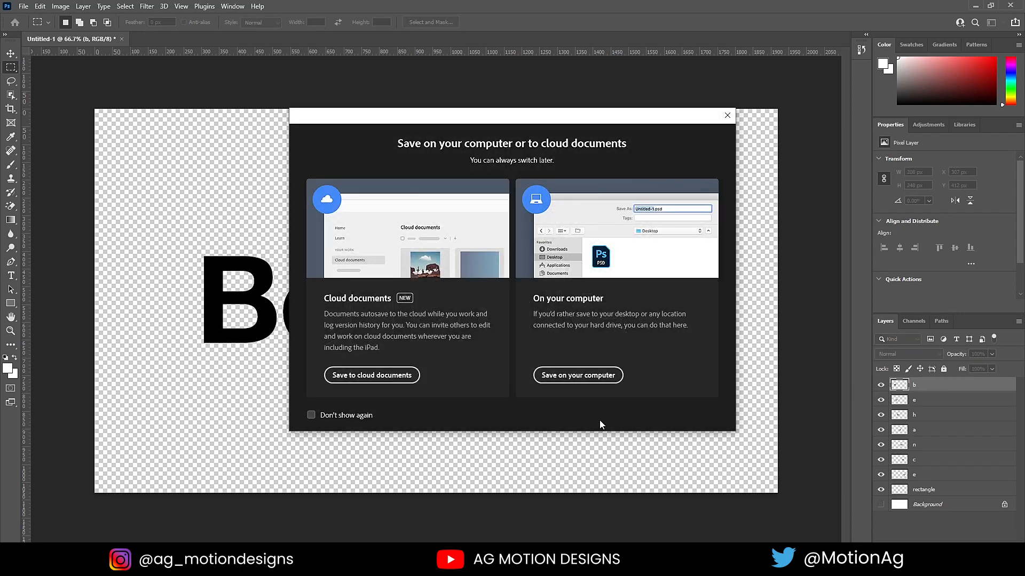
pyautogui.click(569, 380)
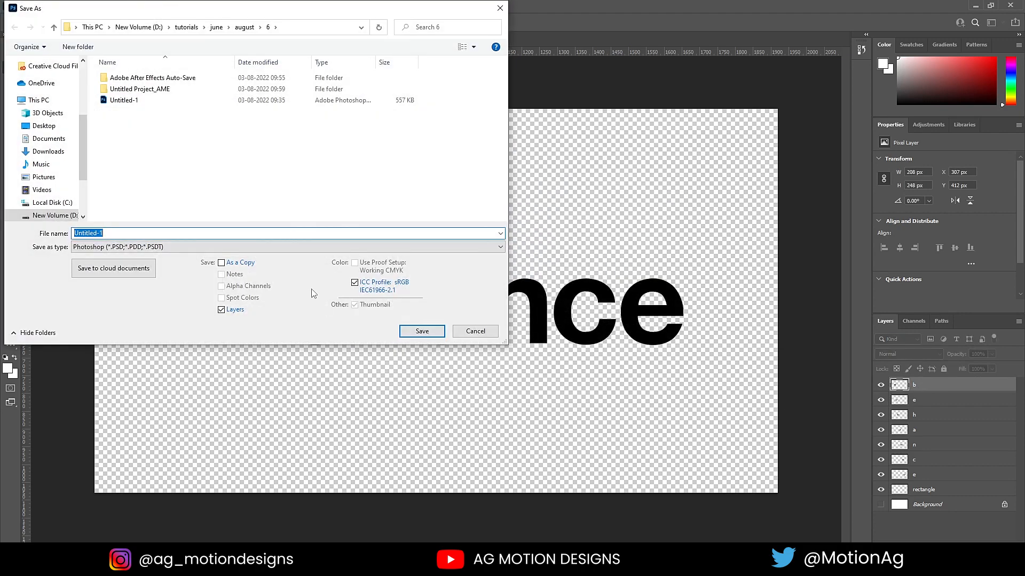
pyautogui.write('lg')
pyautogui.press('Return')
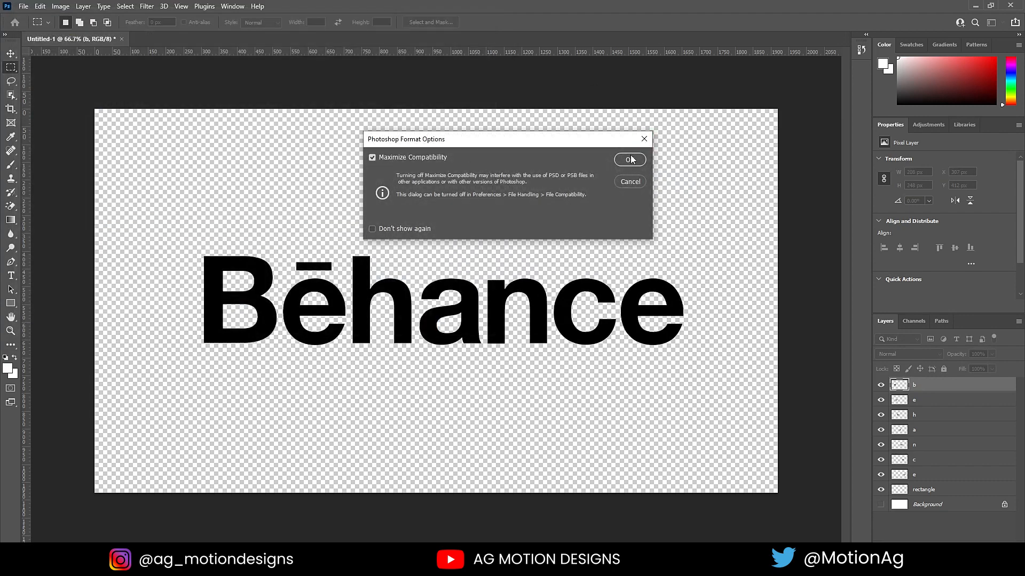
pyautogui.click(630, 159)
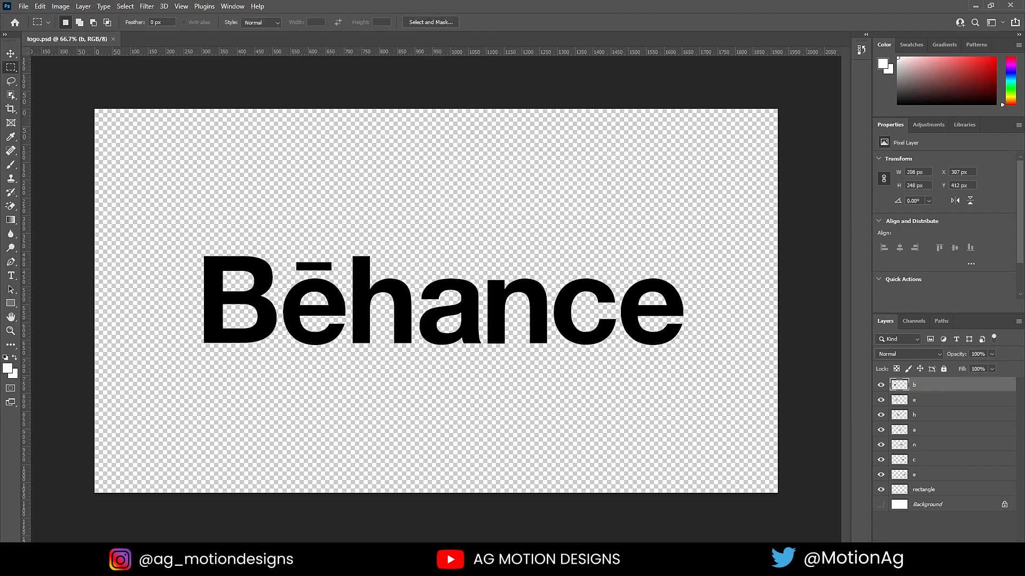
# Switch to After Effects, close the floating Anchor Point Mover, clear the effects search and collapse Effects & Presets
pyautogui.click(458, 560)
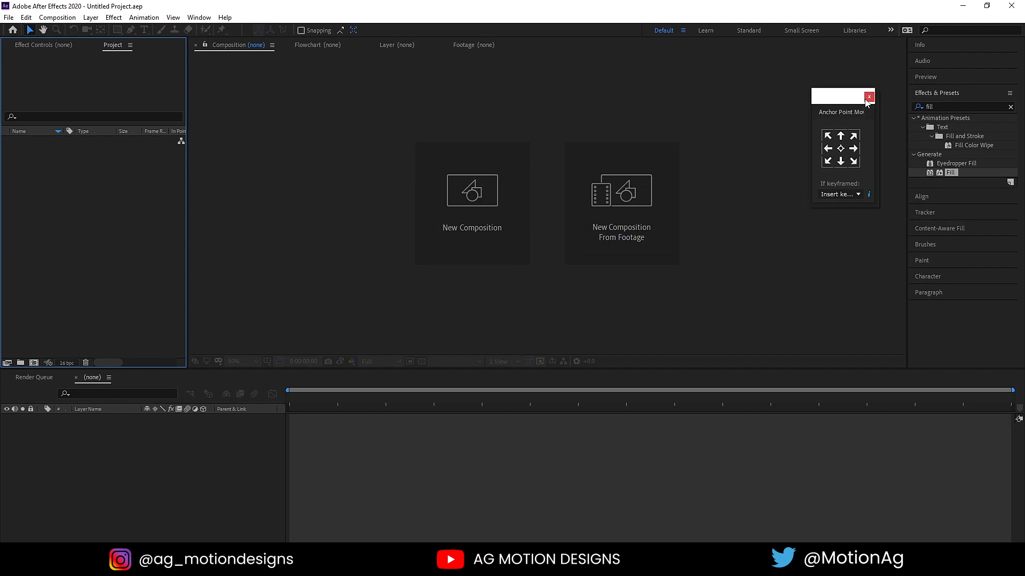
pyautogui.moveTo(866, 101); pyautogui.dragTo(862, 79)
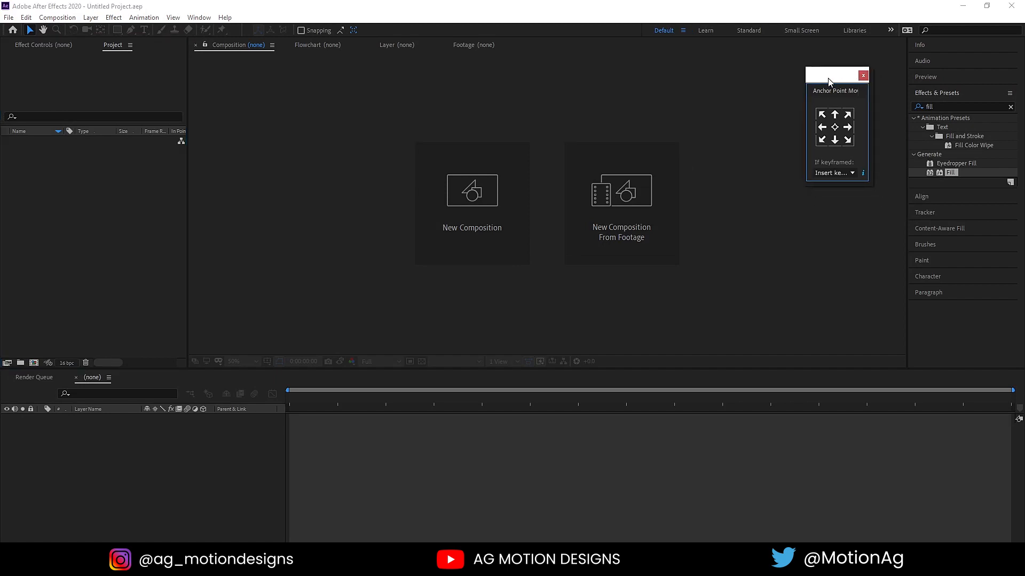
pyautogui.click(863, 76)
pyautogui.click(1011, 106)
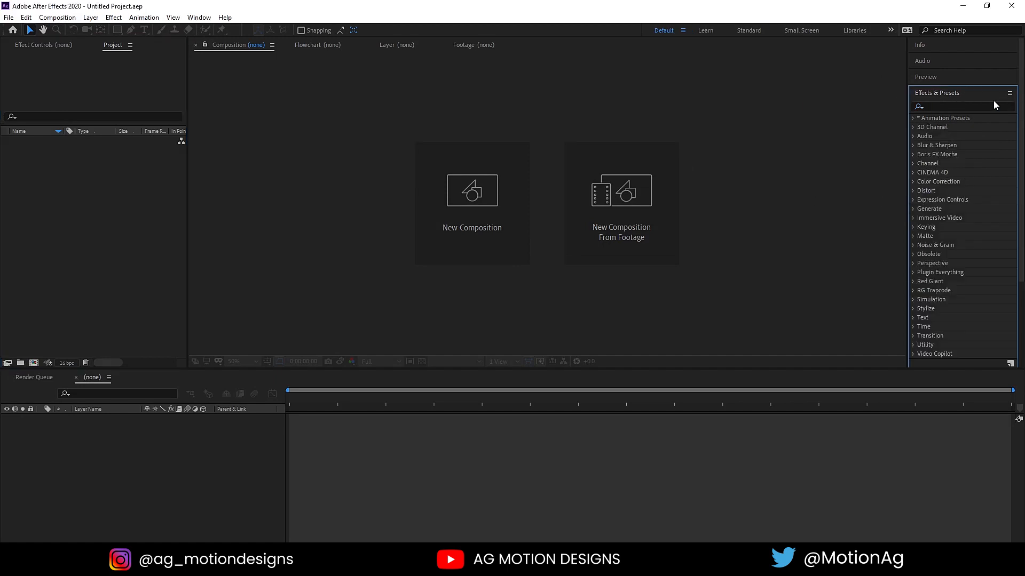
pyautogui.click(968, 94)
pyautogui.click(523, 114)
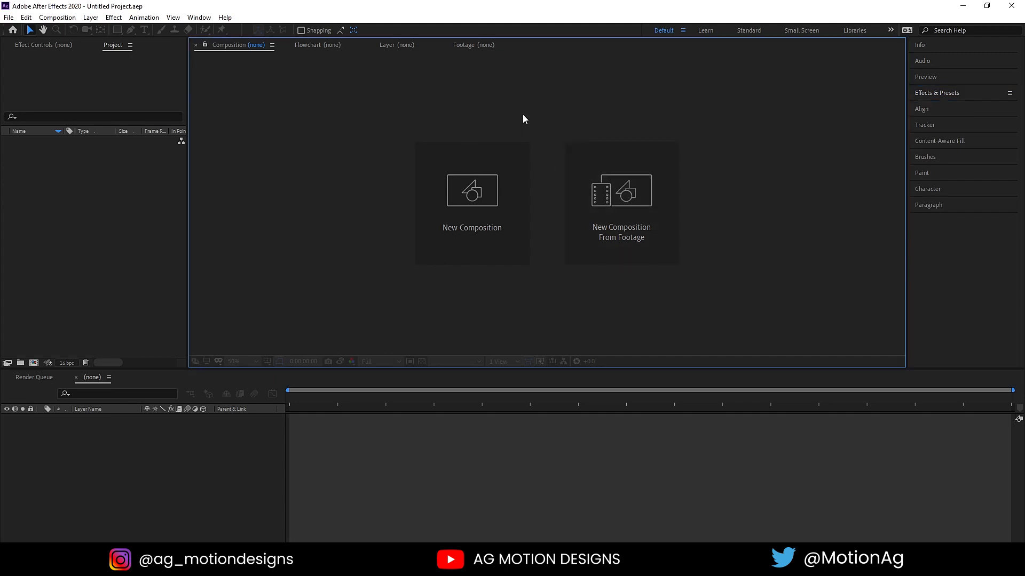
# Create a composition named "Main Animation" at 1920 × 1080 px, 30 fps, duration 0:01:30:00, with a white background
pyautogui.click(513, 192)
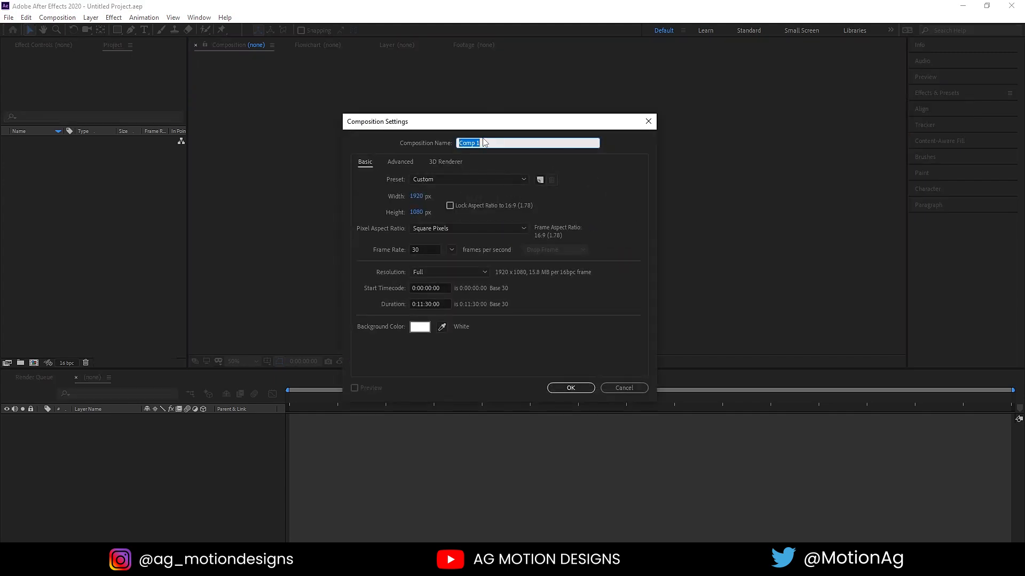
pyautogui.write('Main Animation')
pyautogui.click(416, 197)
pyautogui.click(421, 215)
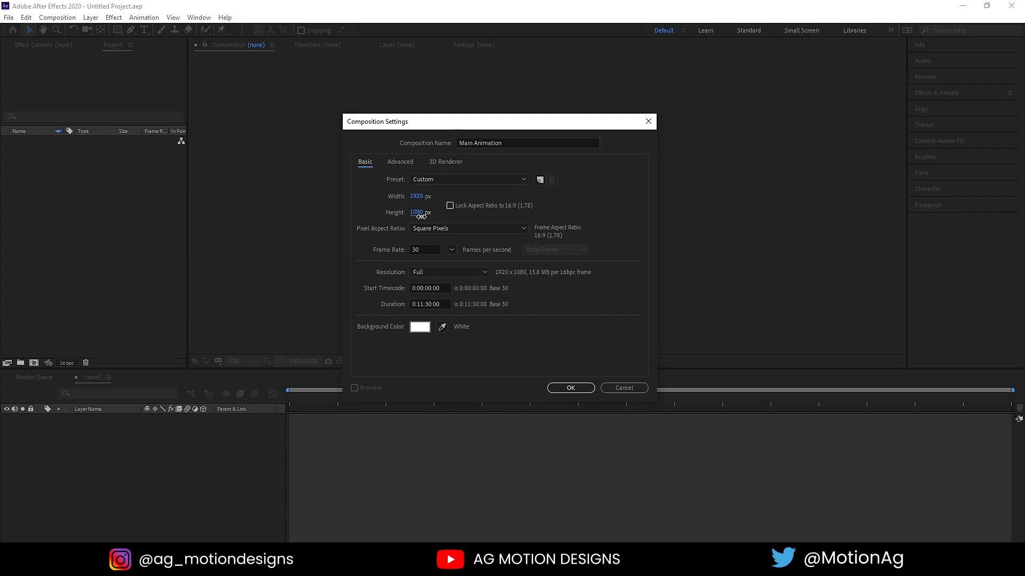
pyautogui.click(421, 216)
pyautogui.click(422, 255)
pyautogui.click(420, 305)
pyautogui.click(511, 351)
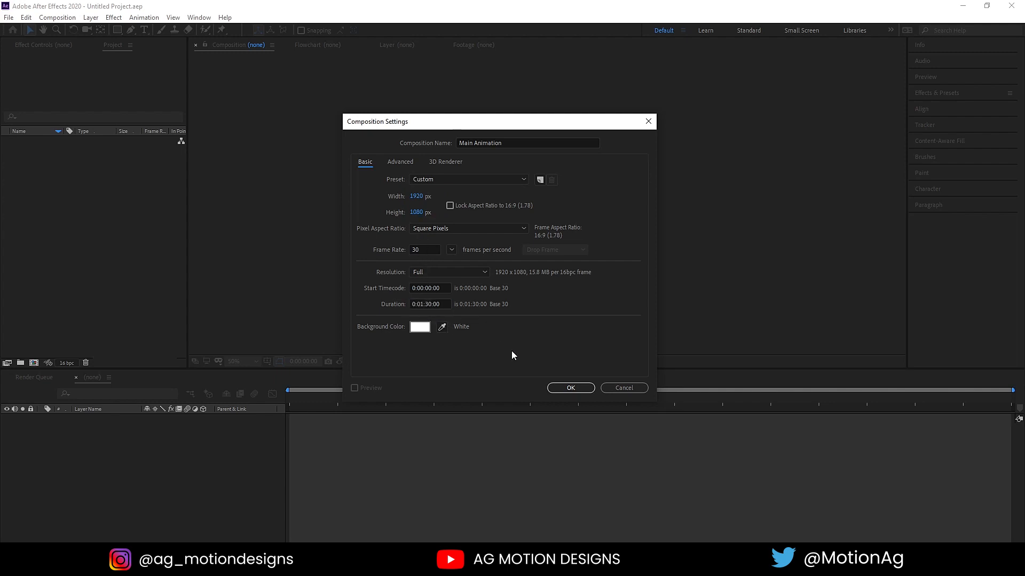
pyautogui.click(418, 325)
pyautogui.click(333, 194)
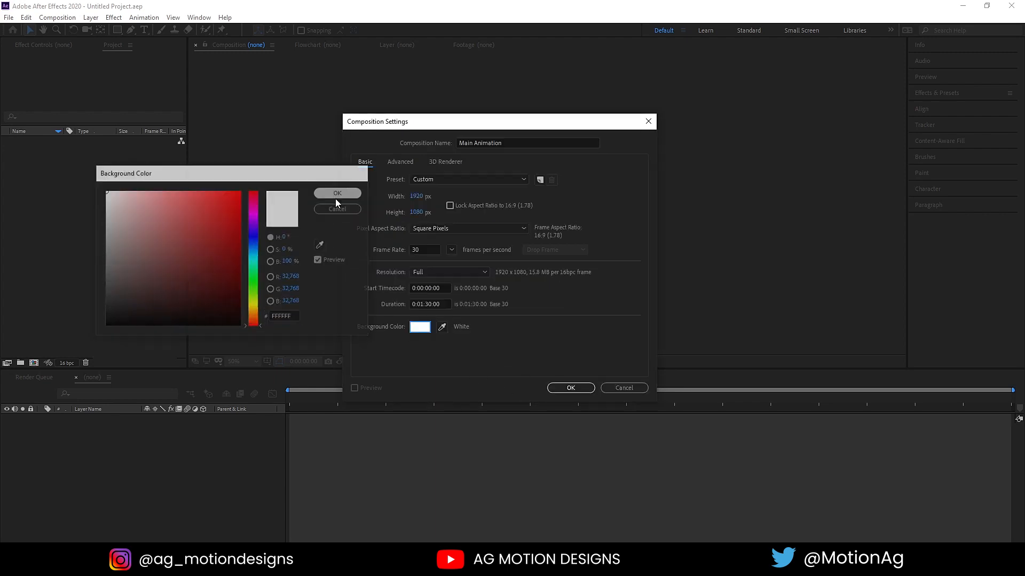
pyautogui.click(550, 385)
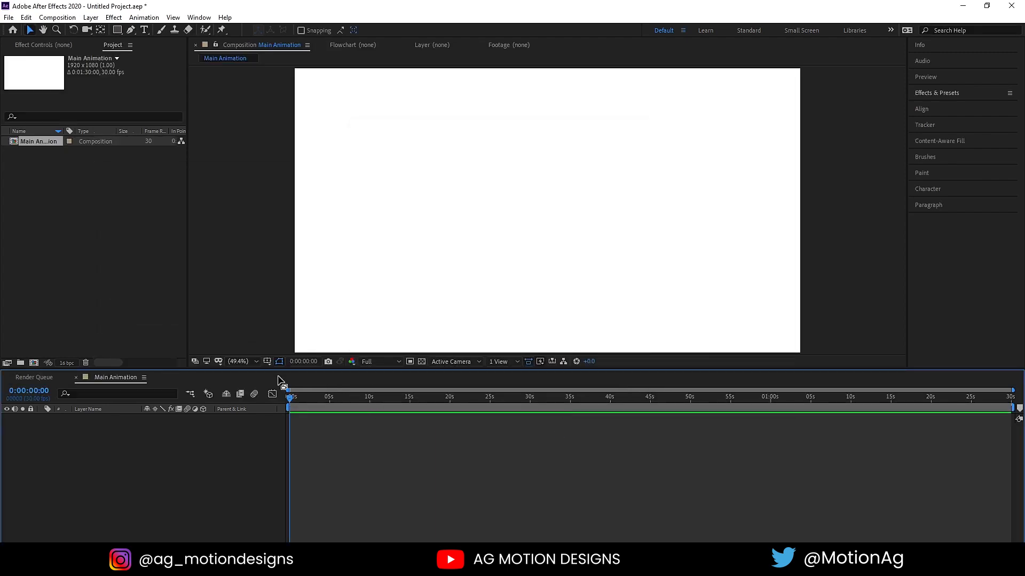
# Show the Title/Action Safe guides over the Main Animation composition
pyautogui.click(267, 363)
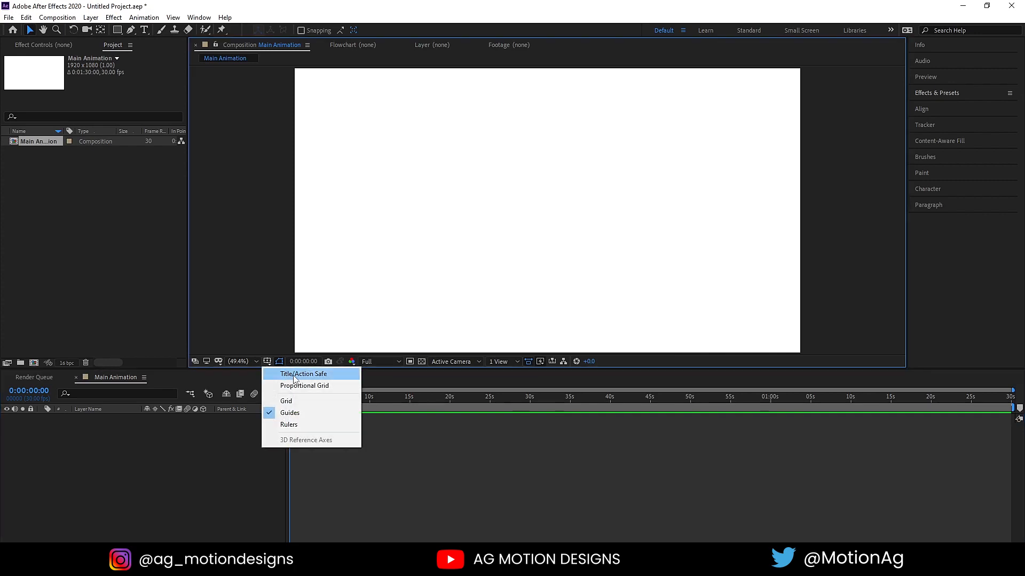
pyautogui.click(295, 376)
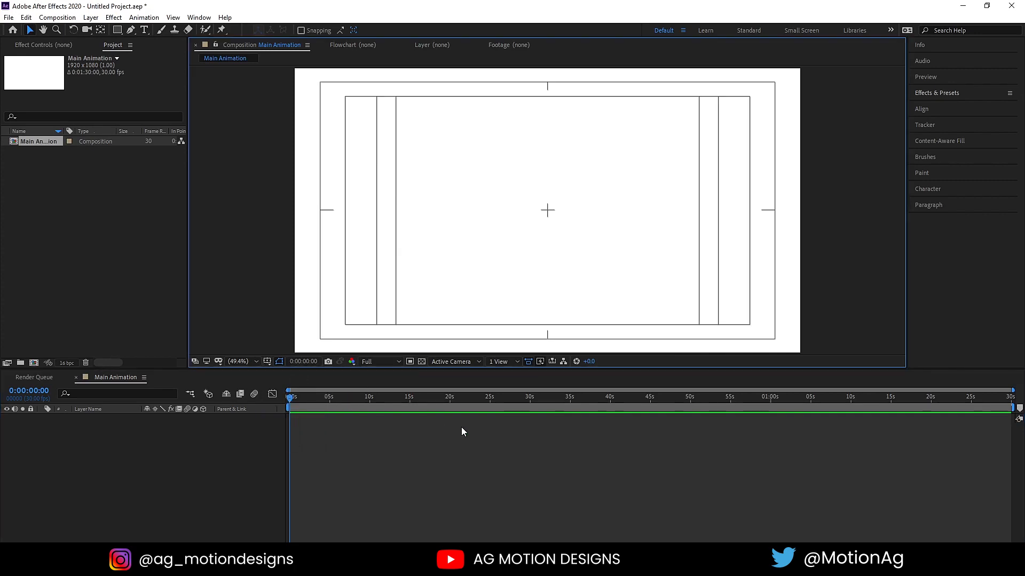
# Import the logo Photoshop file as Composition - Retain Layer Sizes with Editable Layer Styles
pyautogui.hotkey('ctrl', 'i')
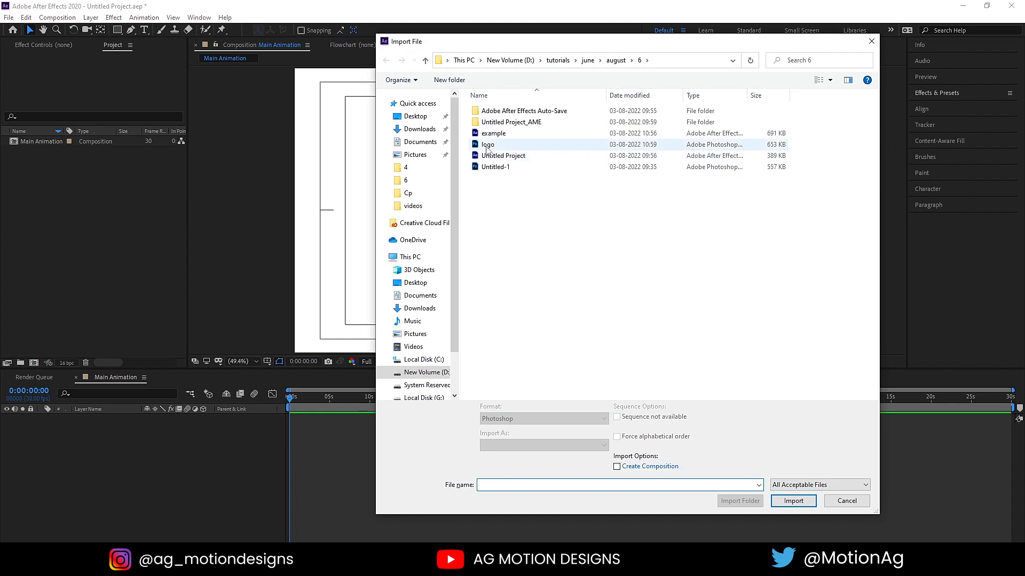
pyautogui.click(487, 144)
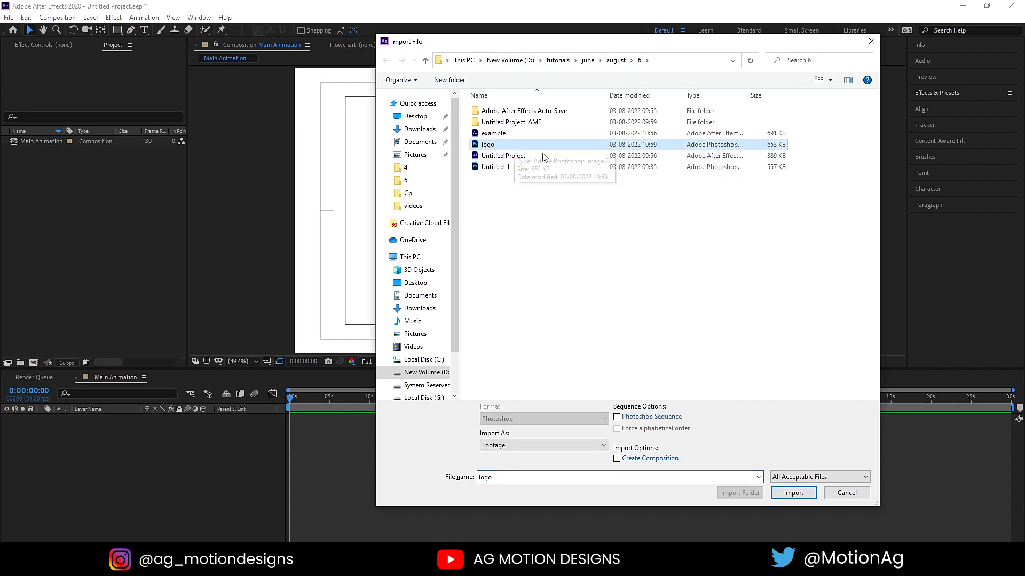
pyautogui.click(514, 448)
pyautogui.click(531, 460)
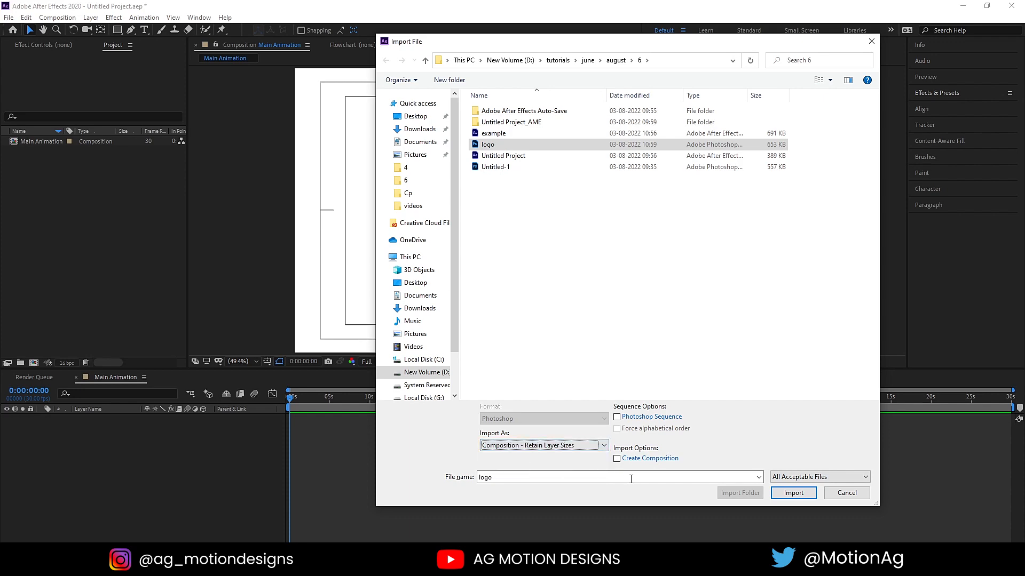
pyautogui.click(775, 497)
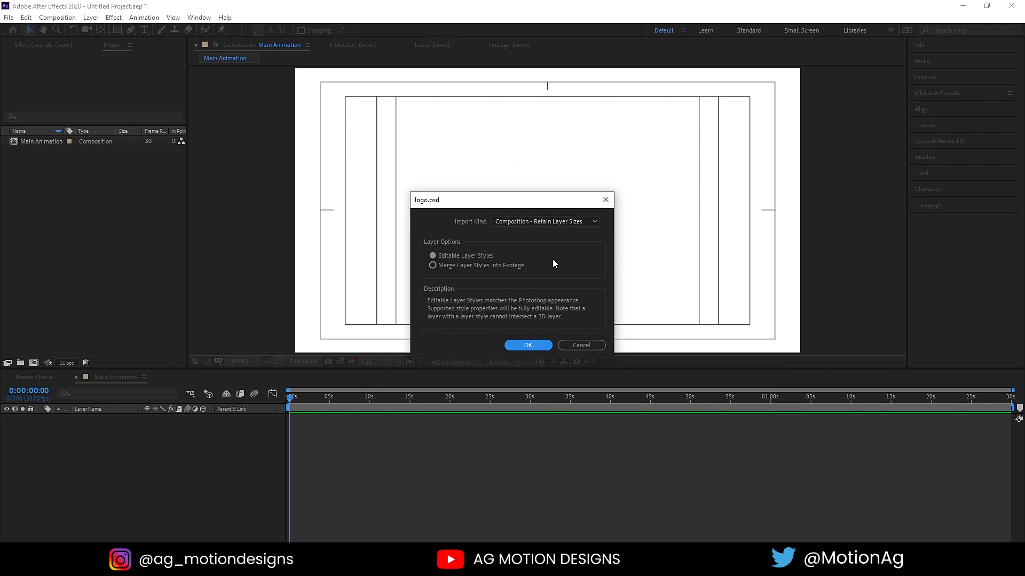
pyautogui.click(526, 346)
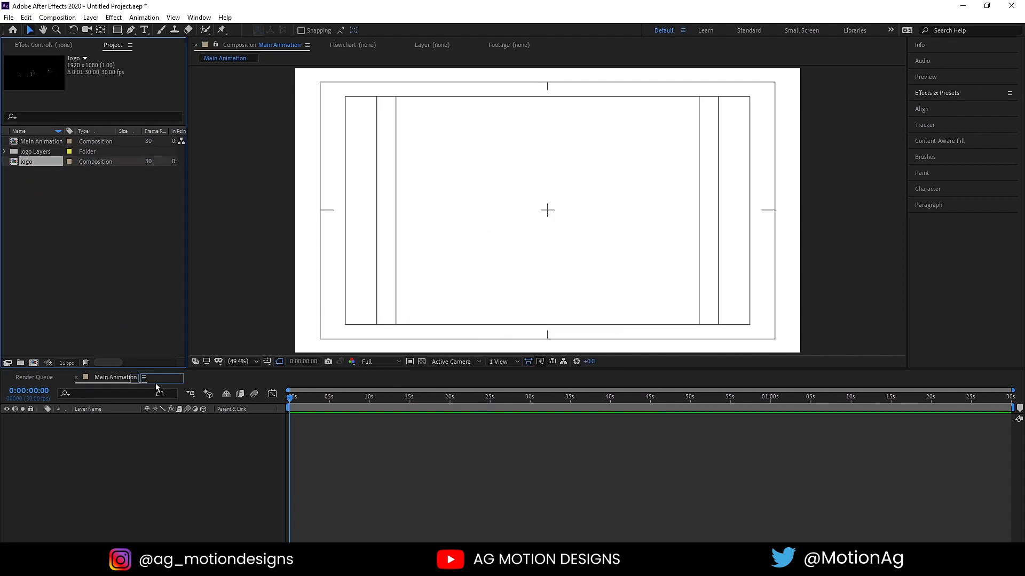
# Add the logo composition to the Main Animation timeline and open it to access its layers
pyautogui.moveTo(156, 385); pyautogui.dragTo(175, 440)
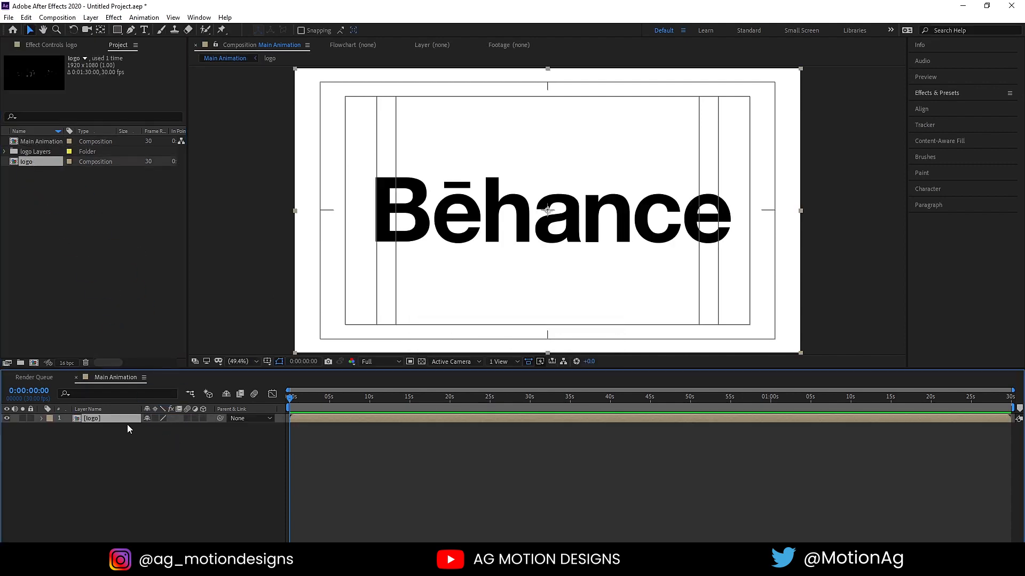
pyautogui.doubleClick(101, 418)
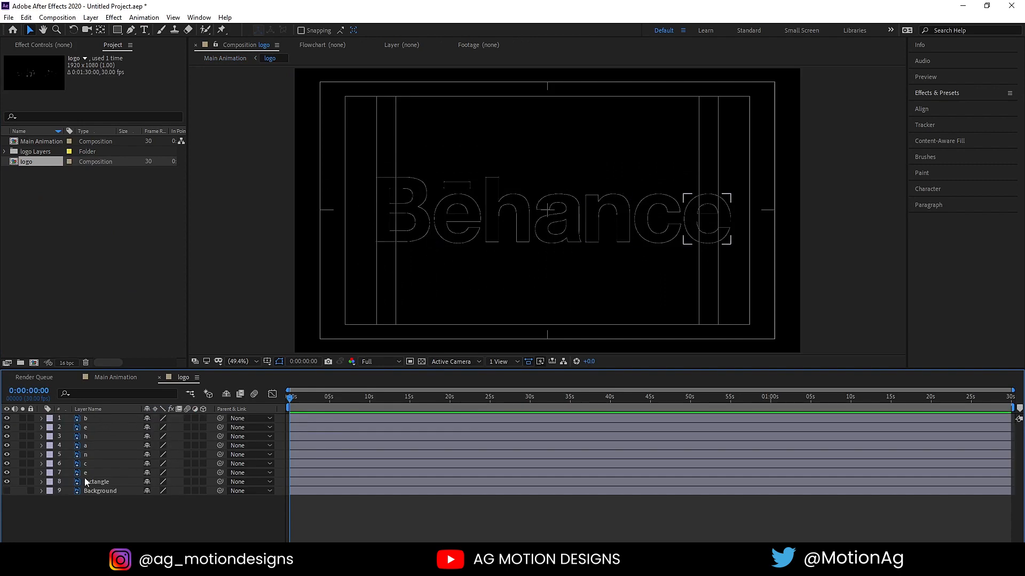
# Make the Background layer in the logo composition visible and lock it, testing the selection of single letters
pyautogui.click(7, 490)
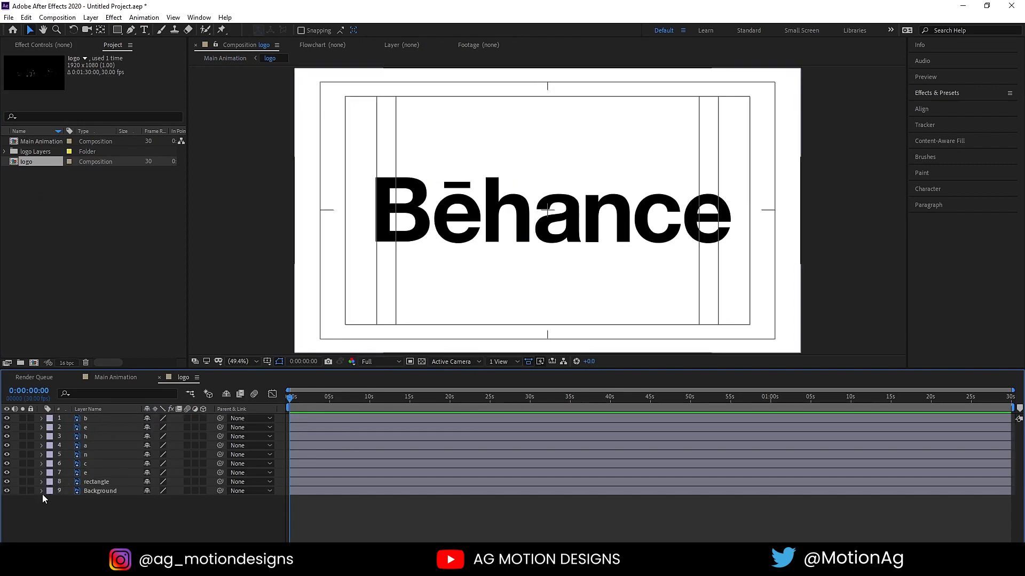
pyautogui.click(30, 491)
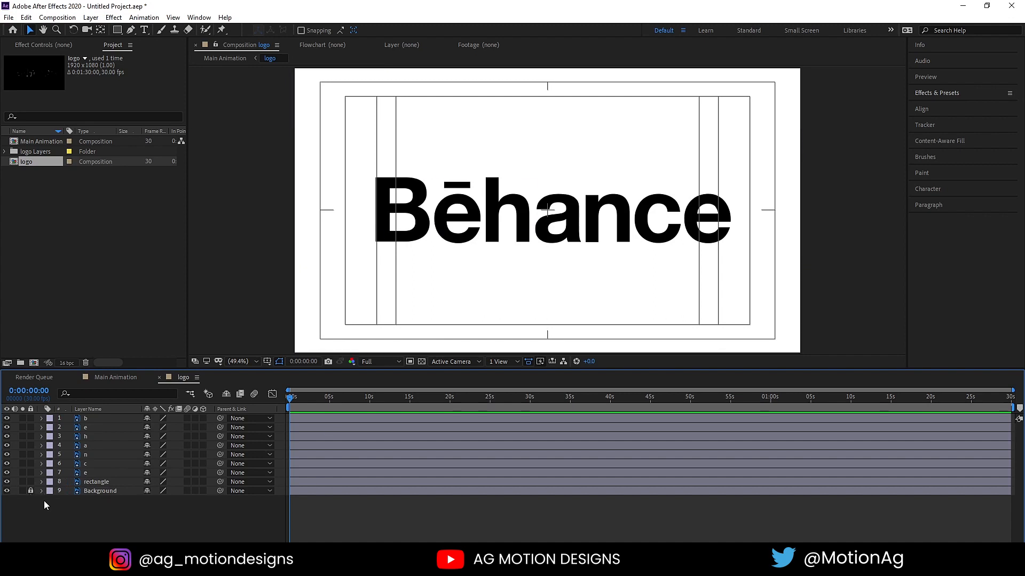
pyautogui.click(425, 232)
pyautogui.click(454, 228)
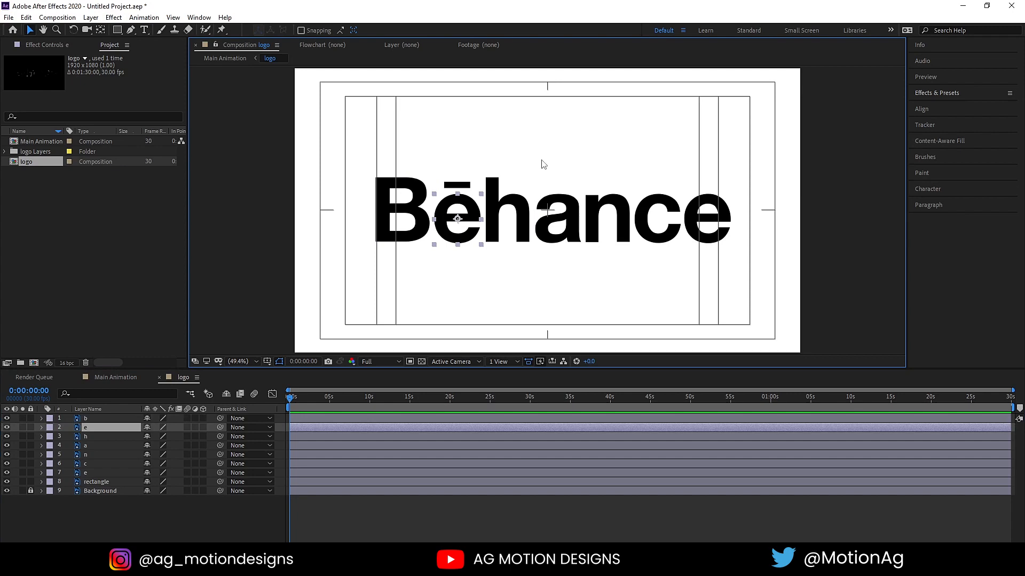
pyautogui.click(542, 160)
# Hide the rectangle layer above the first "e" and lock it
pyautogui.click(457, 185)
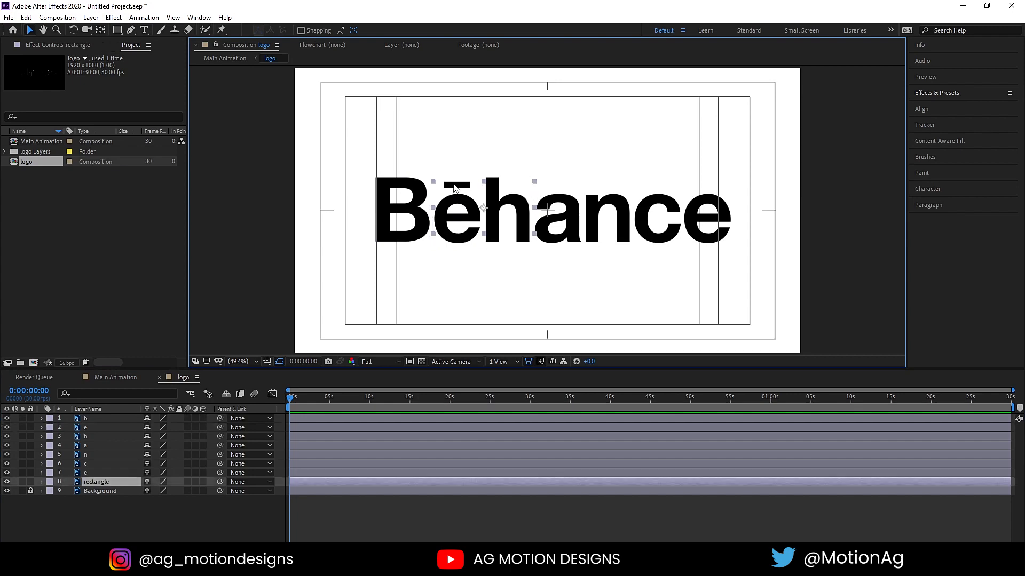
pyautogui.click(6, 482)
pyautogui.click(7, 482)
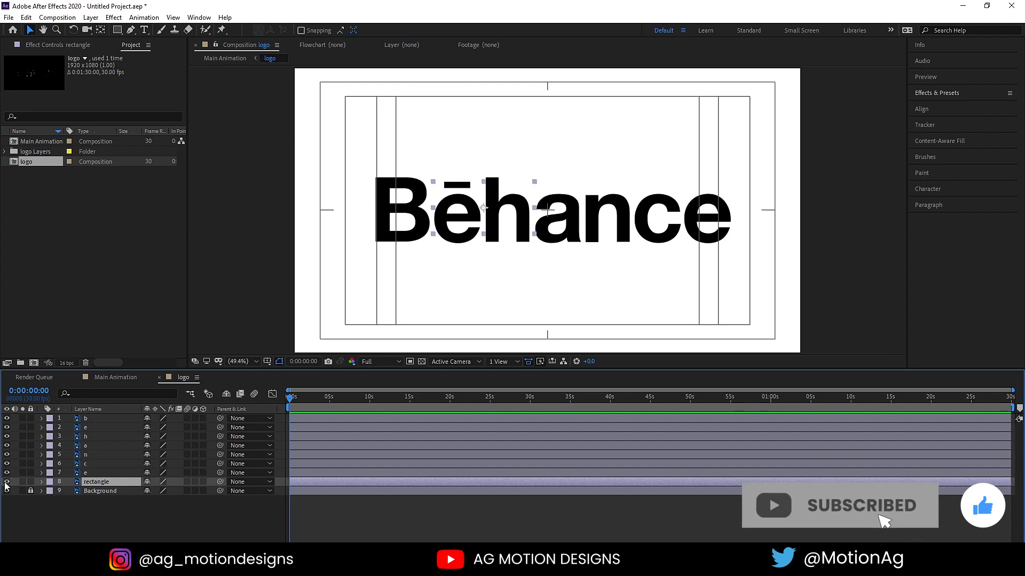
pyautogui.click(6, 482)
pyautogui.click(7, 482)
pyautogui.click(7, 482)
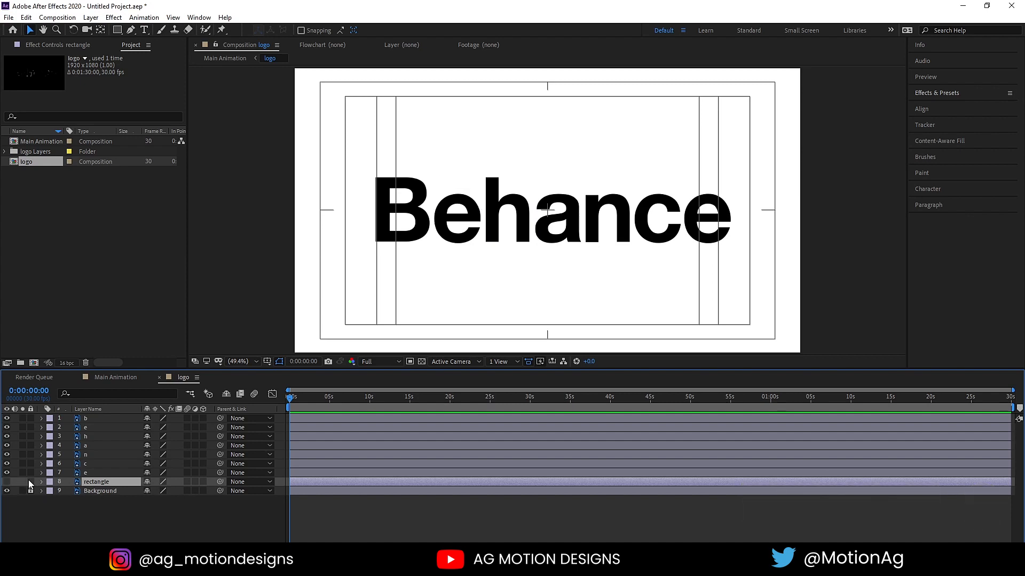
pyautogui.click(31, 482)
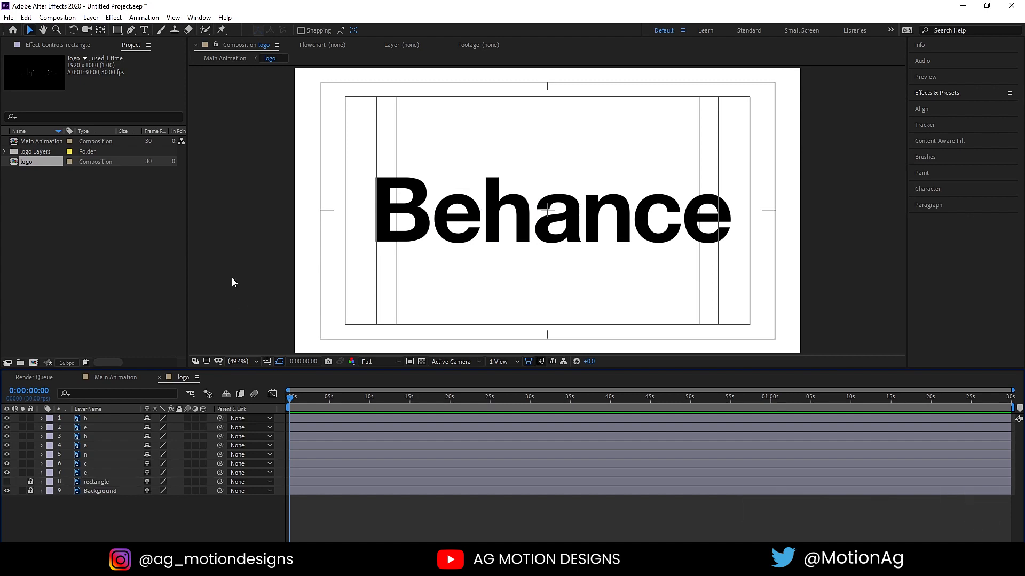
pyautogui.click(391, 219)
pyautogui.click(452, 213)
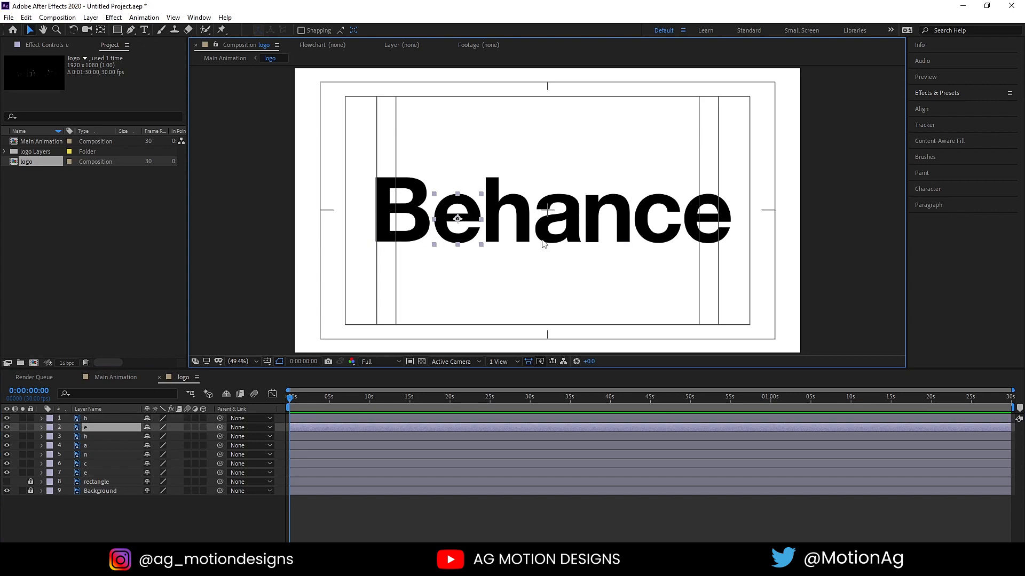
pyautogui.click(152, 536)
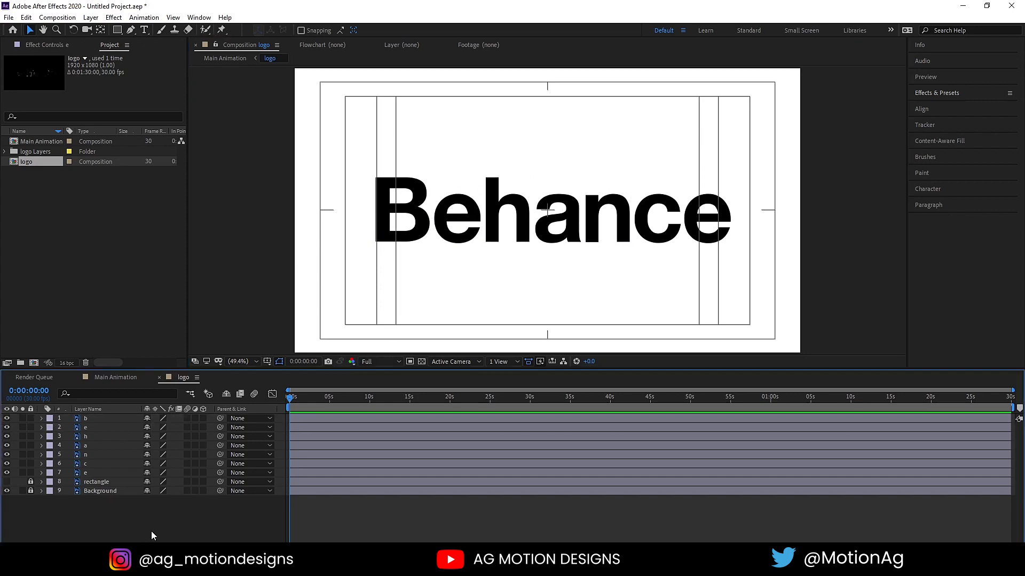
# Create a null object and parent all seven letter layers to it
pyautogui.rightClick(140, 513)
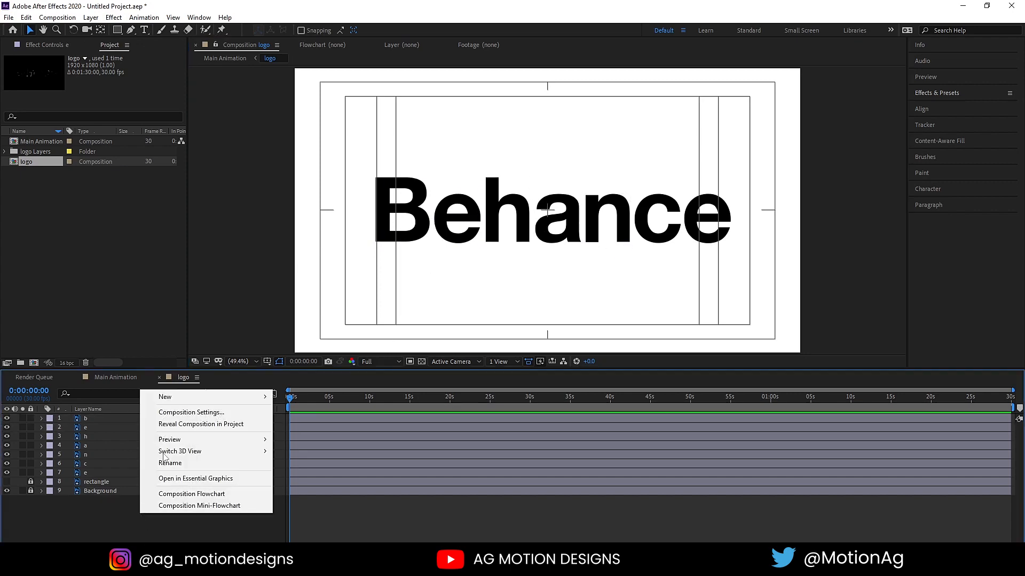
pyautogui.moveTo(164, 402)
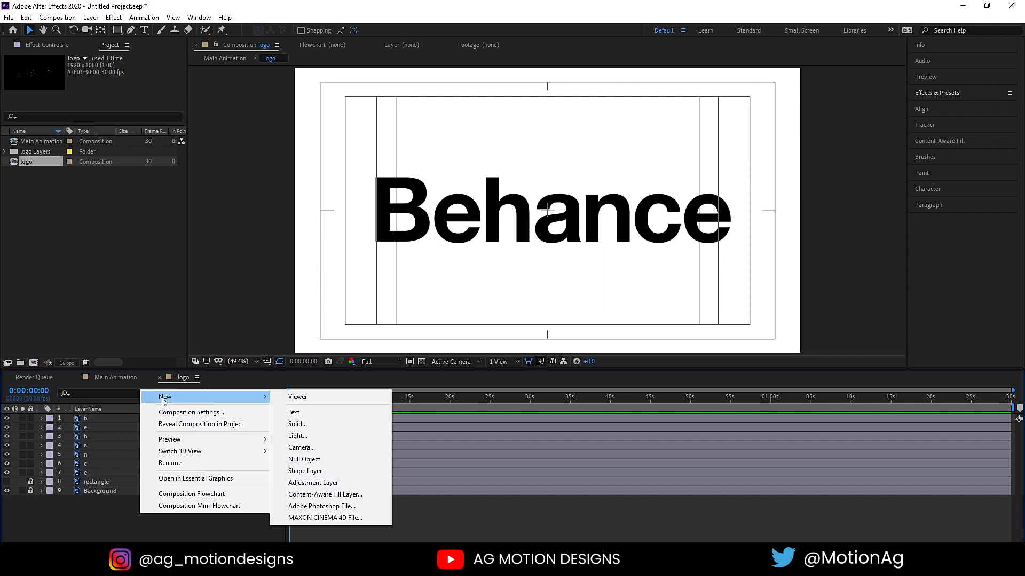
pyautogui.click(336, 457)
pyautogui.click(82, 430)
pyautogui.keyDown('shift'); pyautogui.click(92, 484); pyautogui.keyUp('shift')
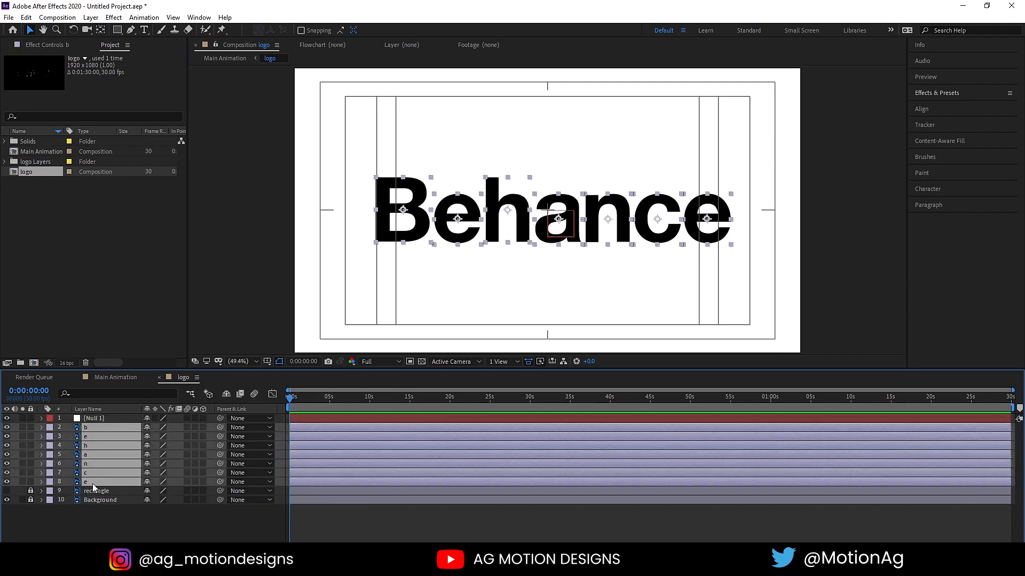
pyautogui.moveTo(220, 427); pyautogui.dragTo(154, 427)
# Scale the null to 78% and nudge it slightly downward to resize and reposition the whole logo
pyautogui.press('s')
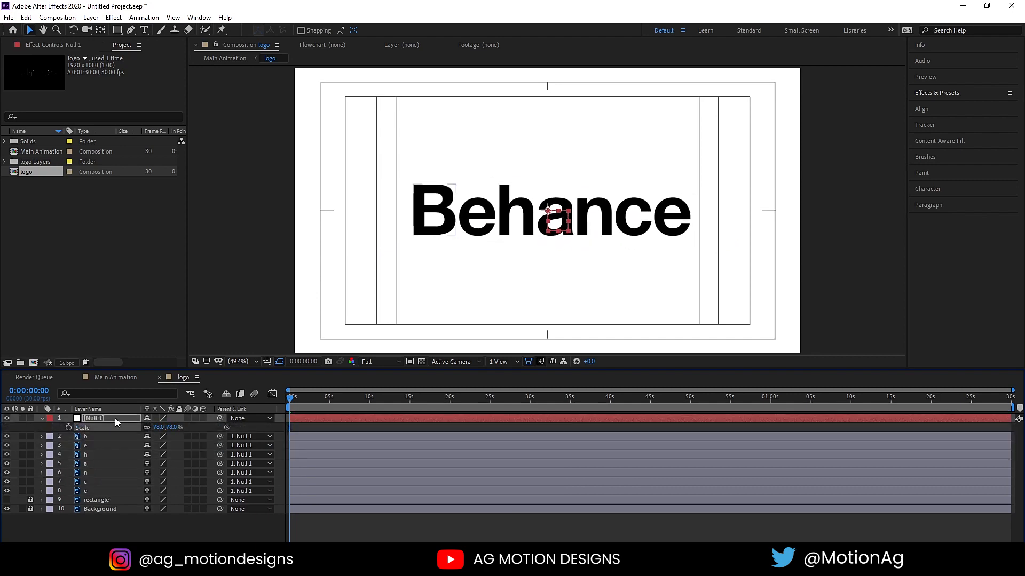
pyautogui.click(85, 417)
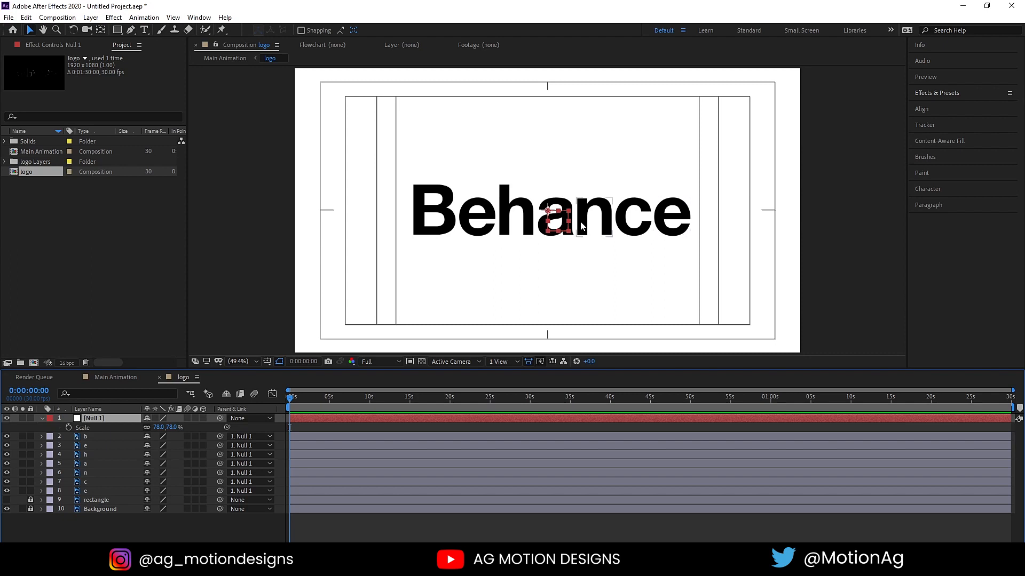
pyautogui.press('Down')
pyautogui.press('Down')
pyautogui.press('Down')
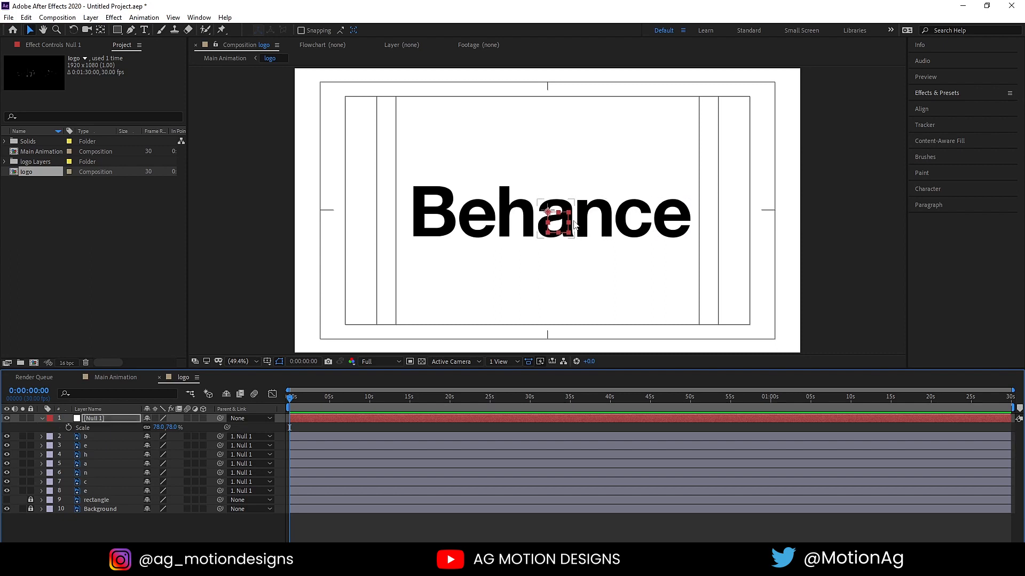
# Delete the null and hide every letter layer except "b"
pyautogui.press('Delete')
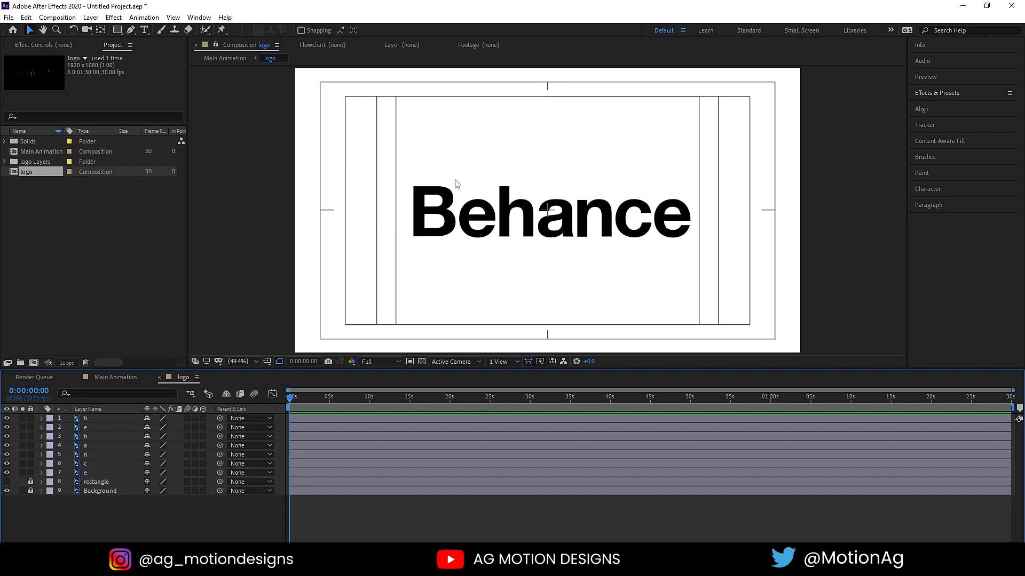
pyautogui.moveTo(465, 163); pyautogui.dragTo(700, 268)
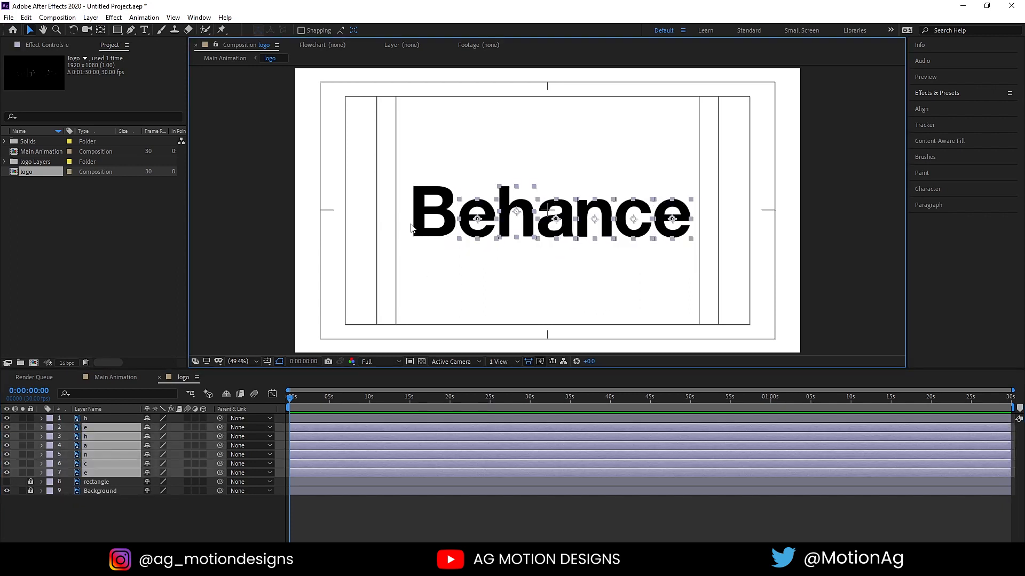
pyautogui.click(7, 431)
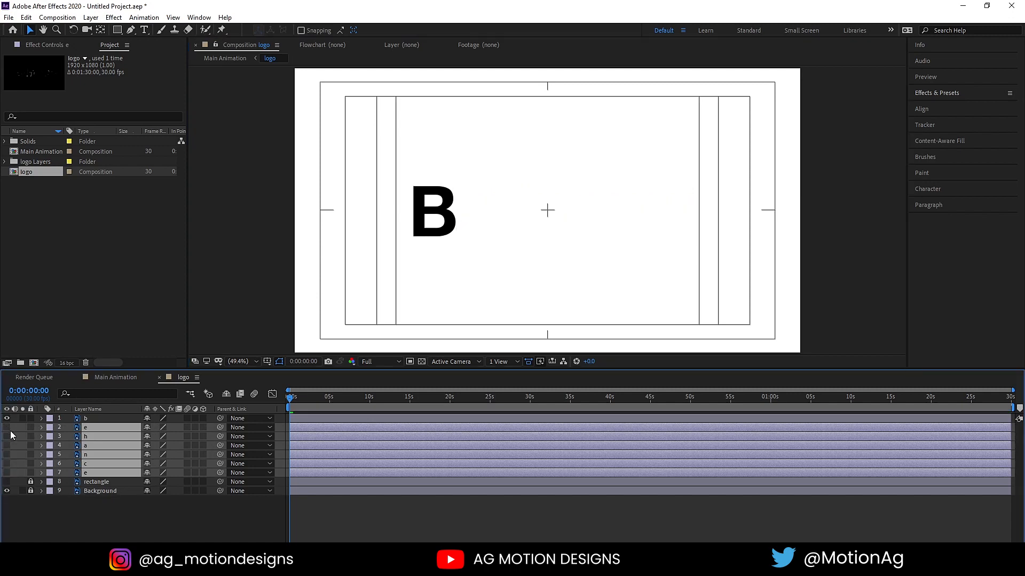
pyautogui.click(115, 508)
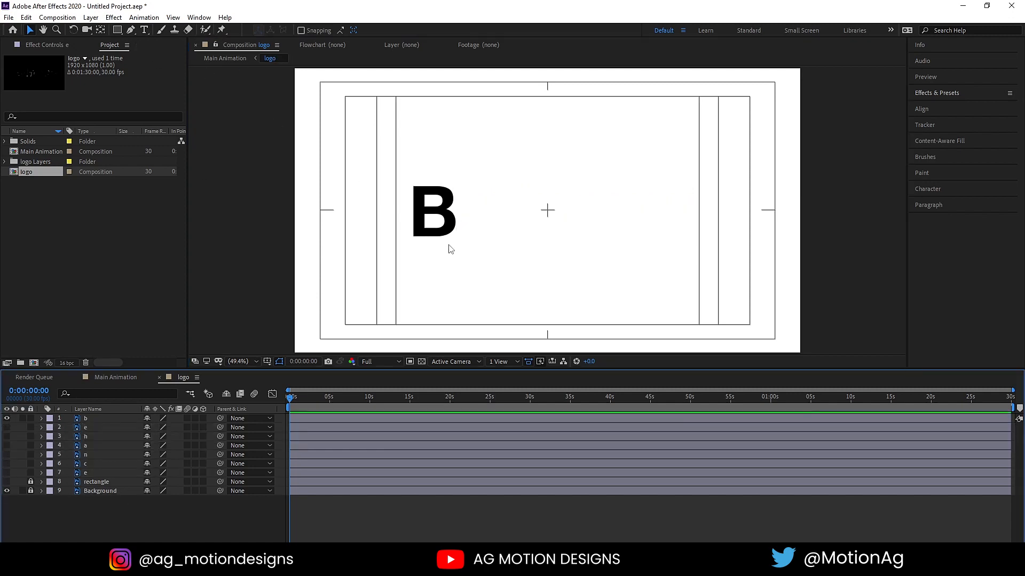
# Create another null object and center its anchor point within it
pyautogui.rightClick(241, 507)
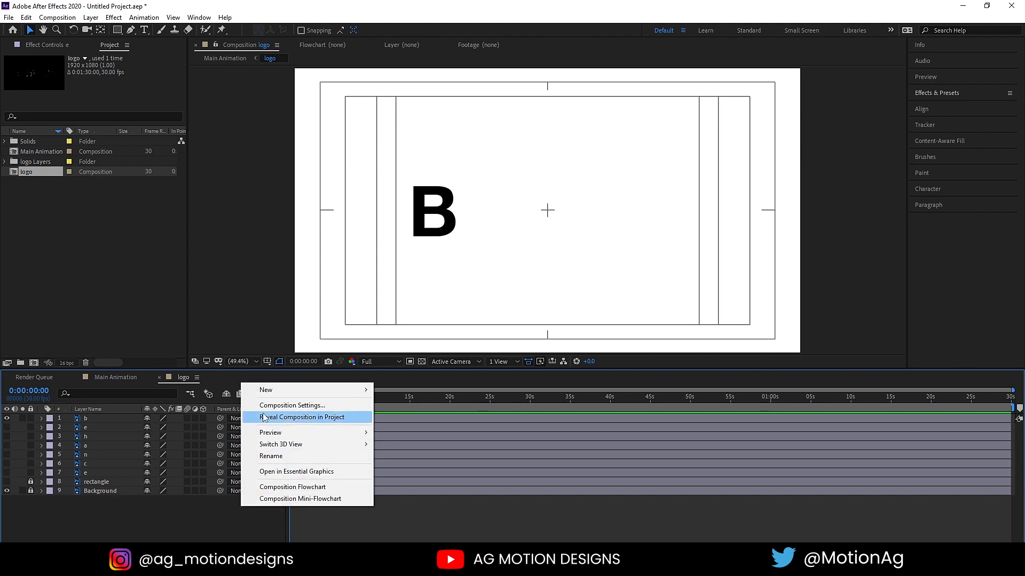
pyautogui.moveTo(320, 390)
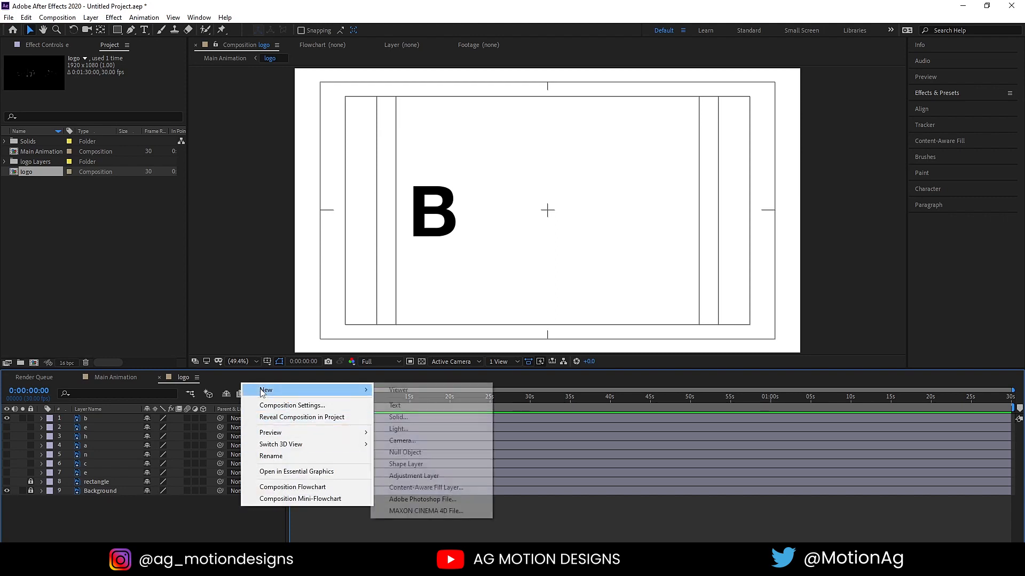
pyautogui.click(405, 452)
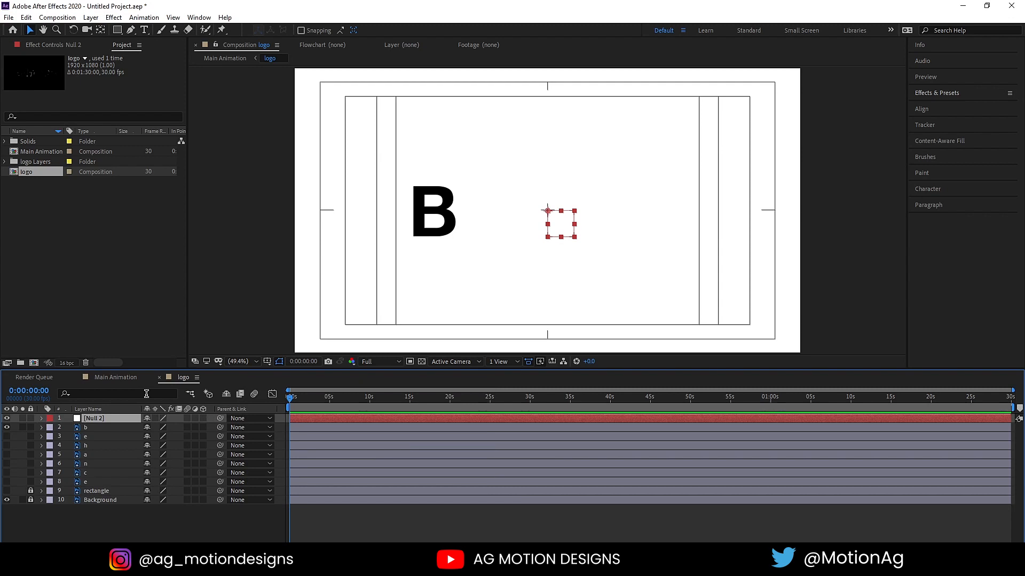
pyautogui.hotkey('ctrl', 'alt', 'Home')
# Align the null horizontally and vertically to the center of the composition
pyautogui.click(918, 113)
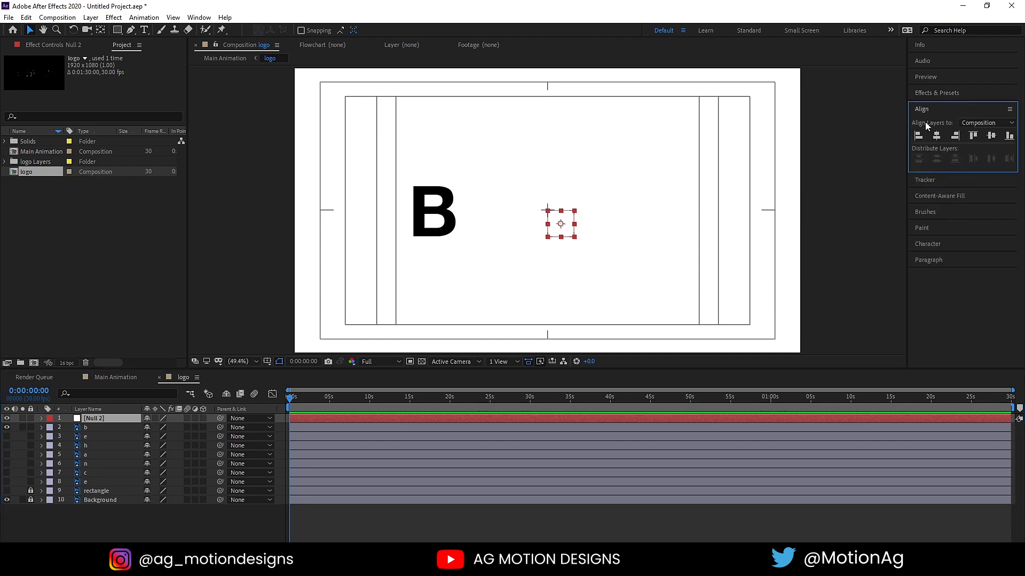
pyautogui.click(936, 135)
pyautogui.click(991, 136)
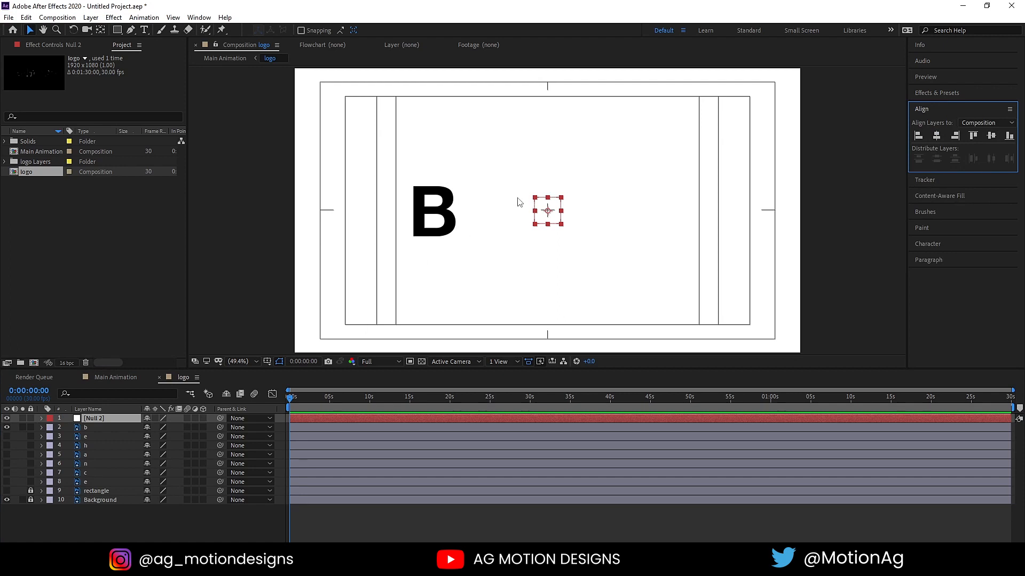
# Place the null with its anchor point on the bottom edge of the B, at about 518, 638
pyautogui.moveTo(555, 224); pyautogui.dragTo(442, 247)
pyautogui.scroll(2, 443, 246)
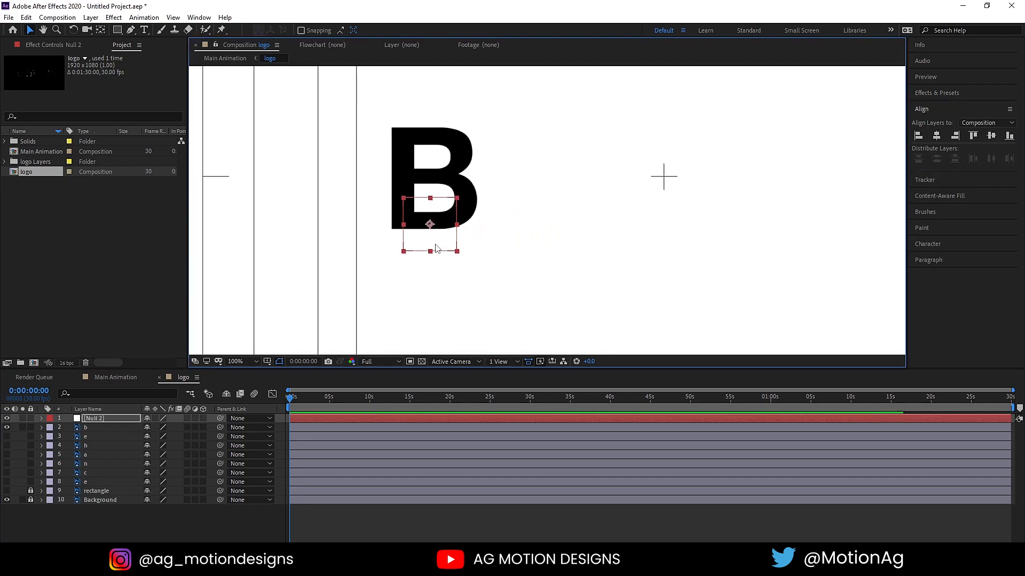
pyautogui.scroll(1, 436, 229)
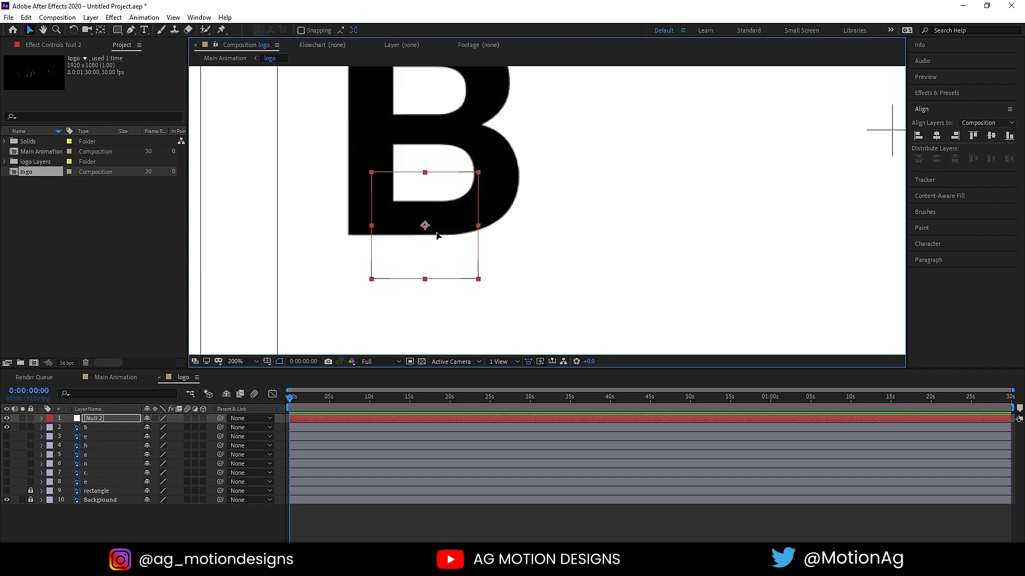
pyautogui.moveTo(436, 235); pyautogui.dragTo(433, 243)
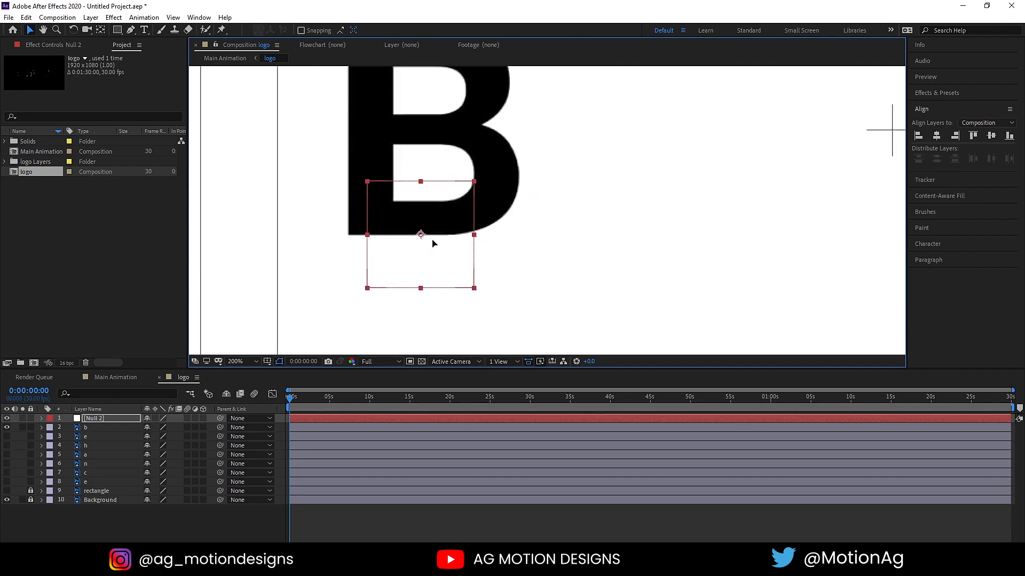
pyautogui.click(245, 361)
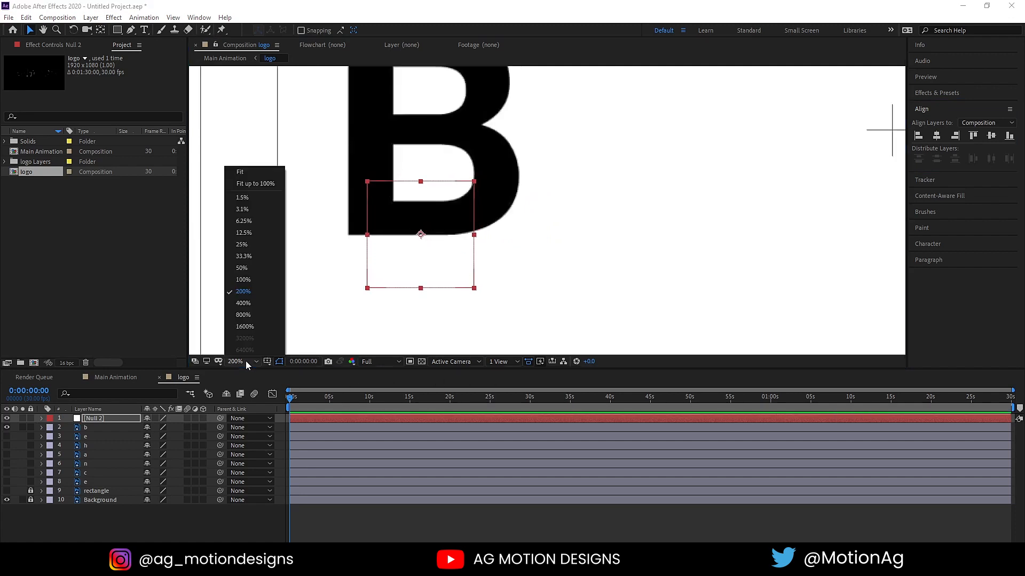
pyautogui.click(259, 180)
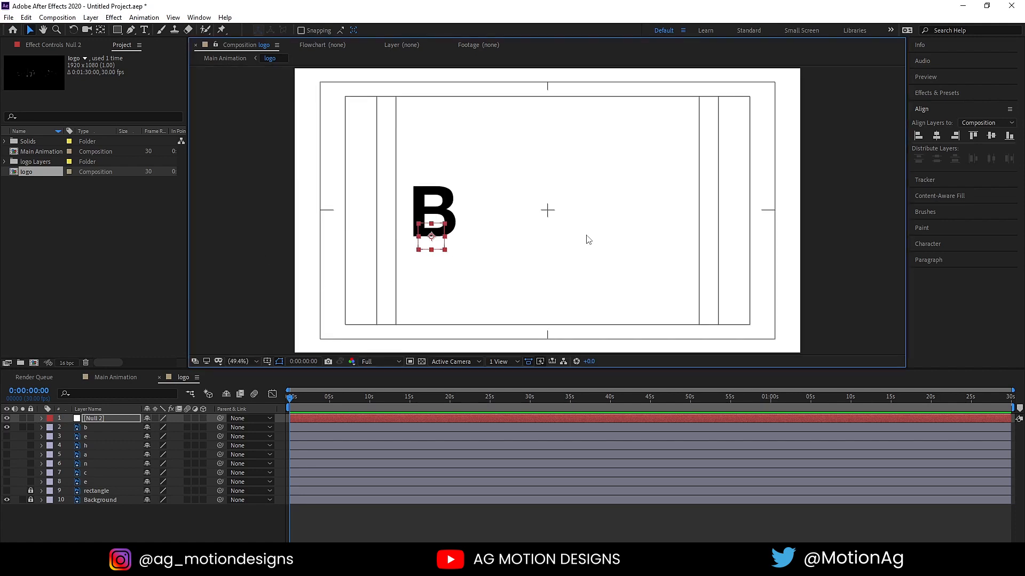
pyautogui.click(587, 239)
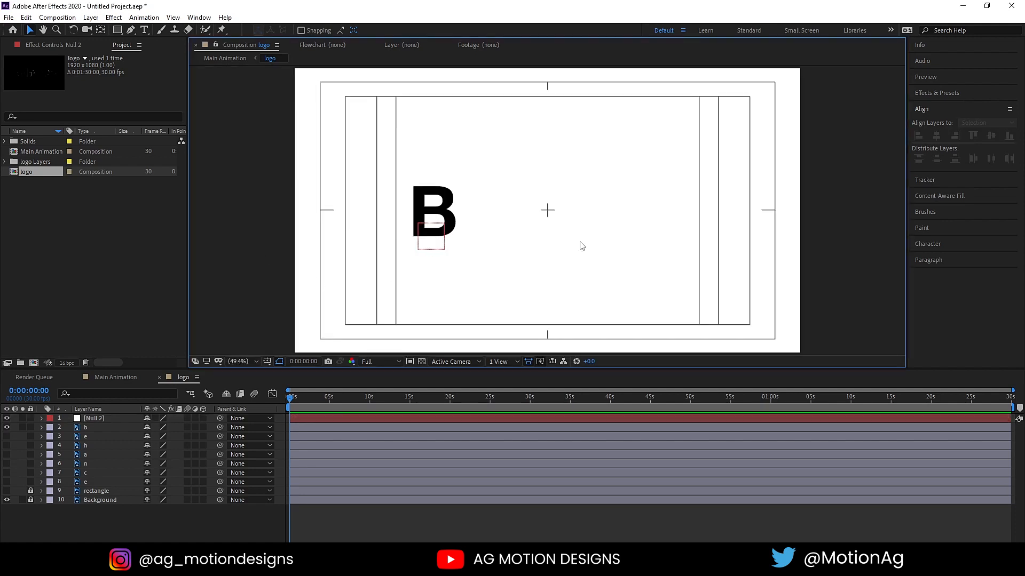
pyautogui.click(435, 202)
pyautogui.moveTo(4, 436)
pyautogui.mouseDown()
pyautogui.moveTo(7, 482)
pyautogui.moveTo(7, 437)
pyautogui.mouseUp()
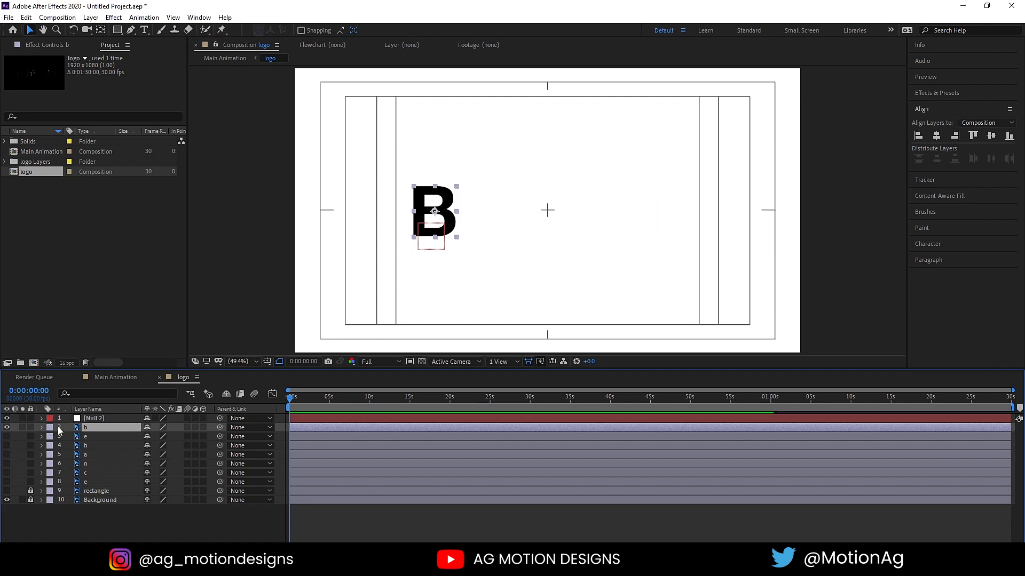
pyautogui.click(88, 418)
pyautogui.click(101, 427)
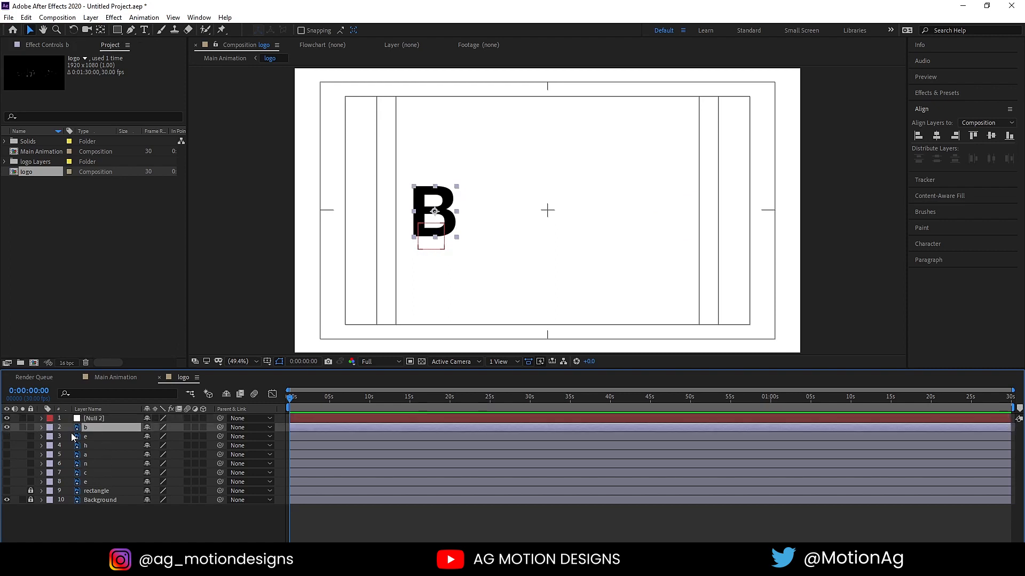
# Separate the null's Position property into individual X and Y dimensions
pyautogui.click(96, 419)
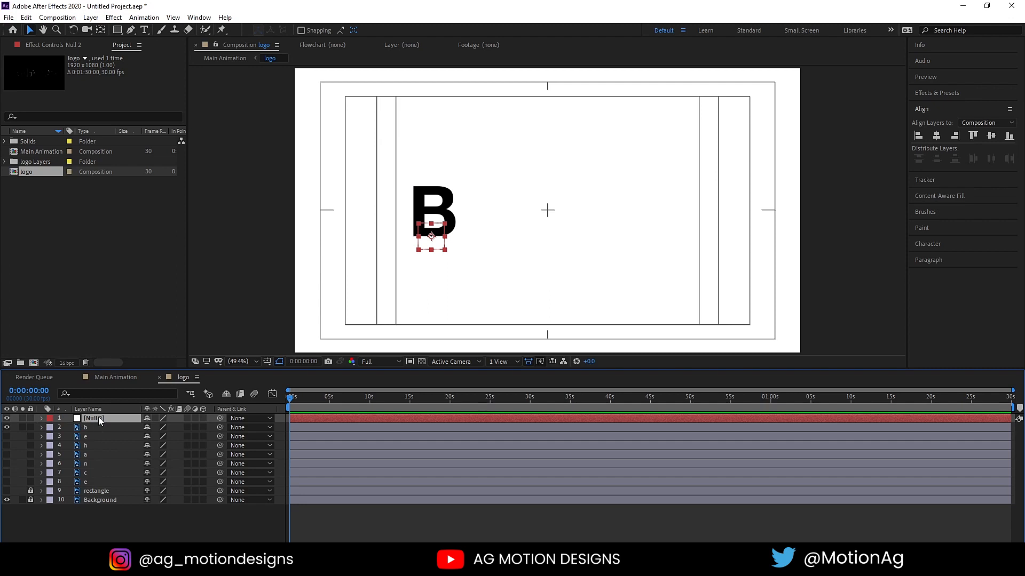
pyautogui.press('p')
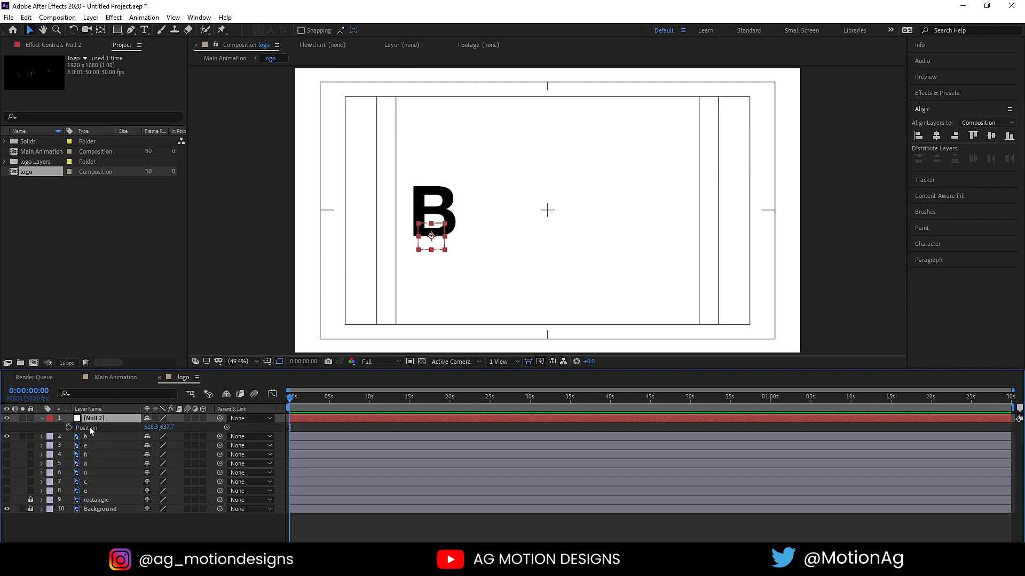
pyautogui.click(88, 427)
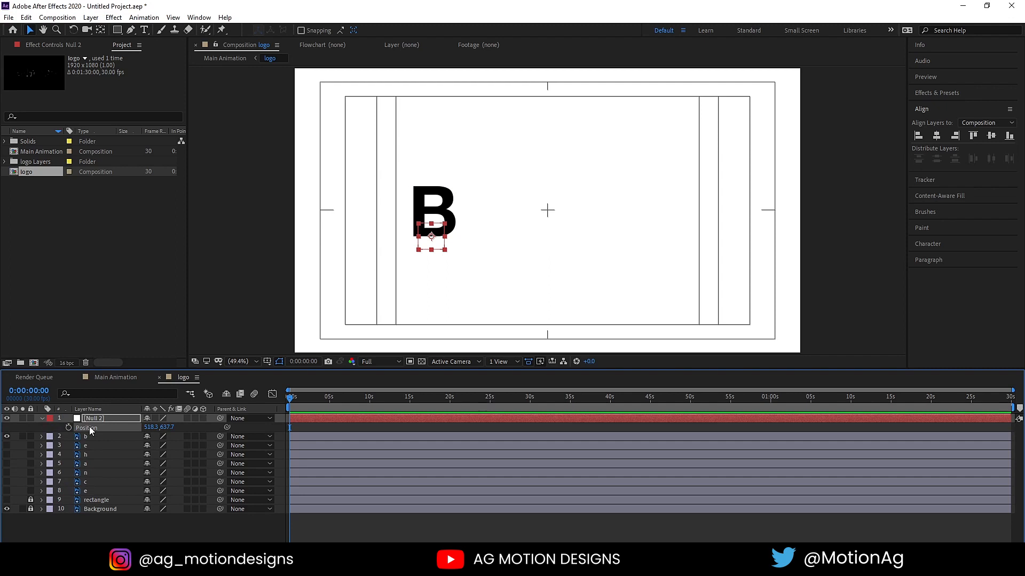
pyautogui.rightClick(89, 427)
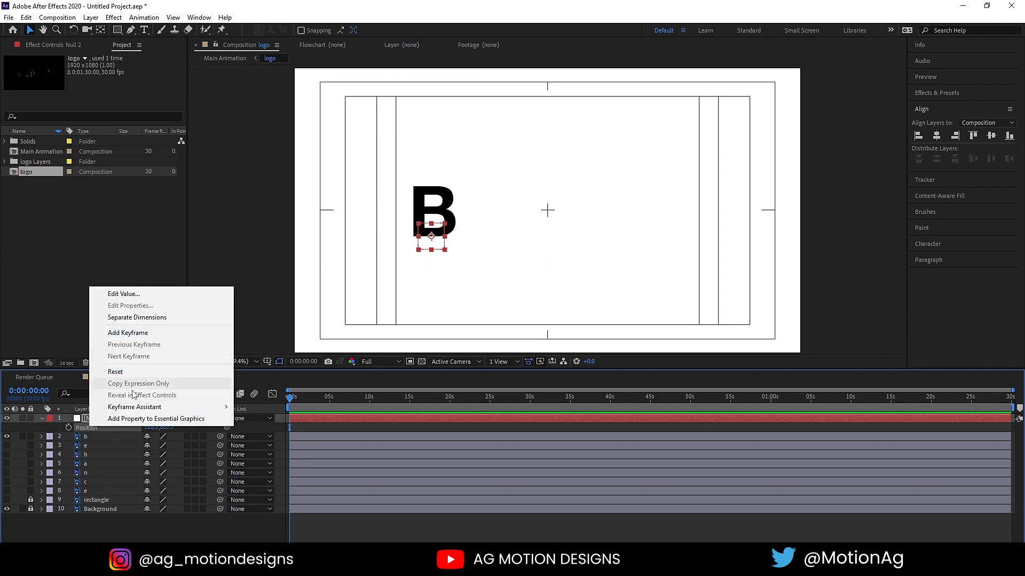
pyautogui.click(129, 319)
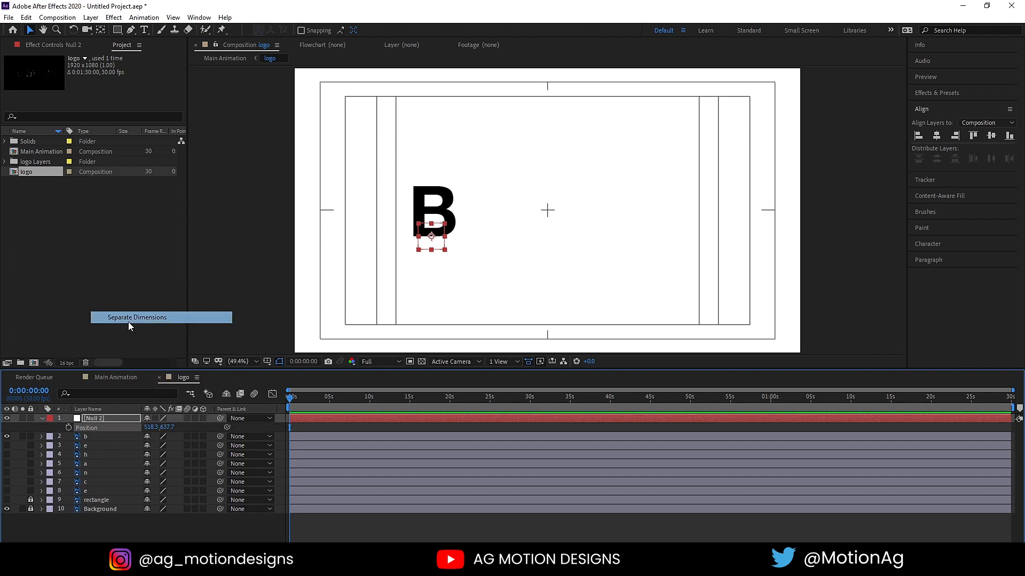
# Try moving the null horizontally to an X Position of 535.3 and undo the move
pyautogui.click(168, 425)
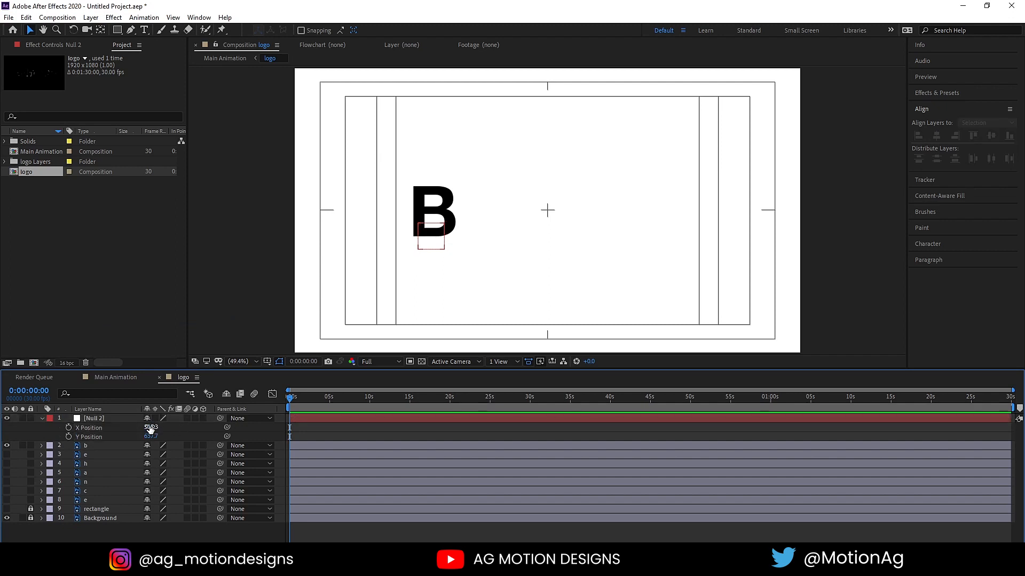
pyautogui.click(148, 428)
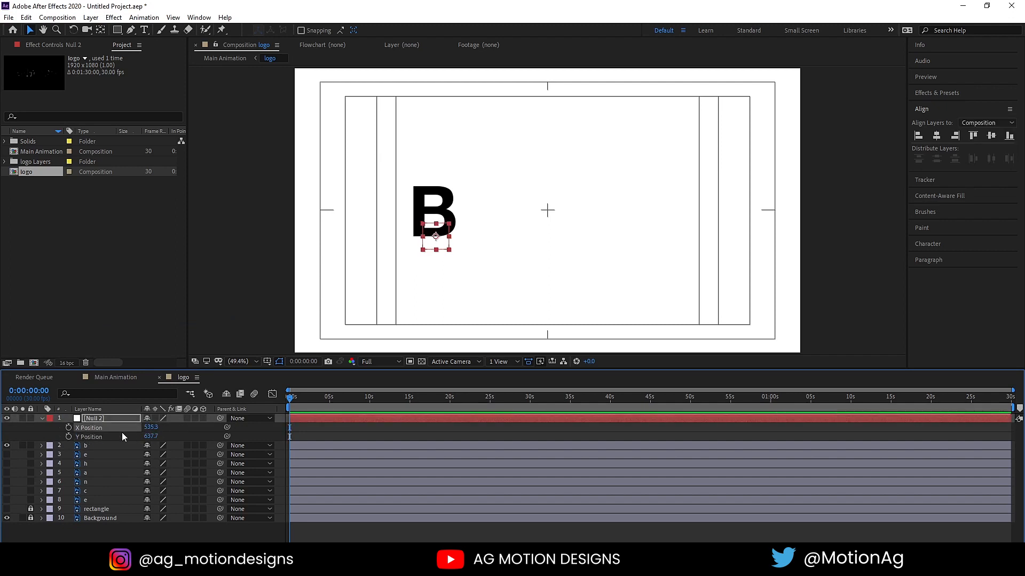
pyautogui.hotkey('ctrl', 'z')
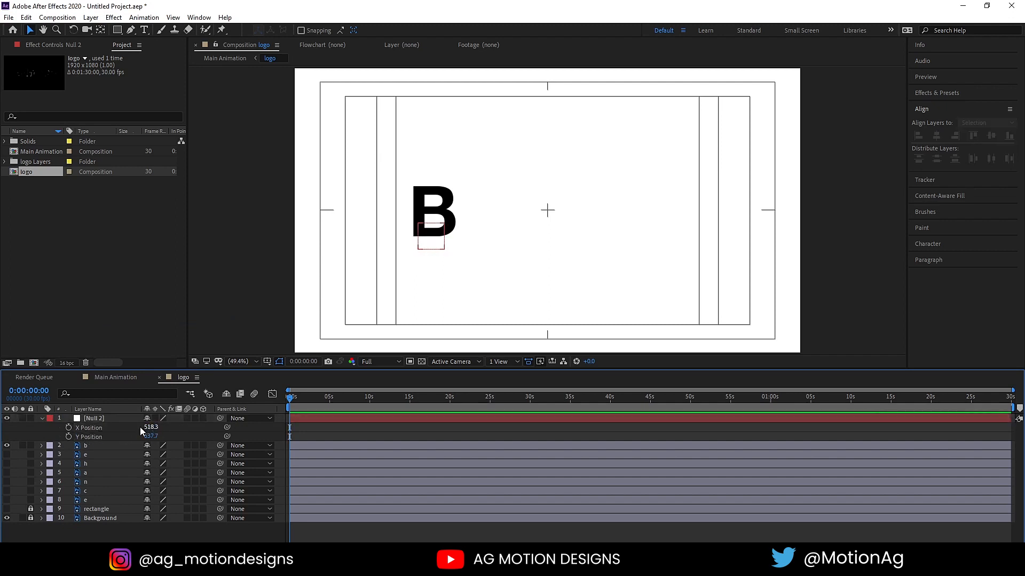
# Set X Position keyframes for the null at 0 and 2 seconds, and return the playhead to the start
pyautogui.click(69, 428)
pyautogui.press('=')
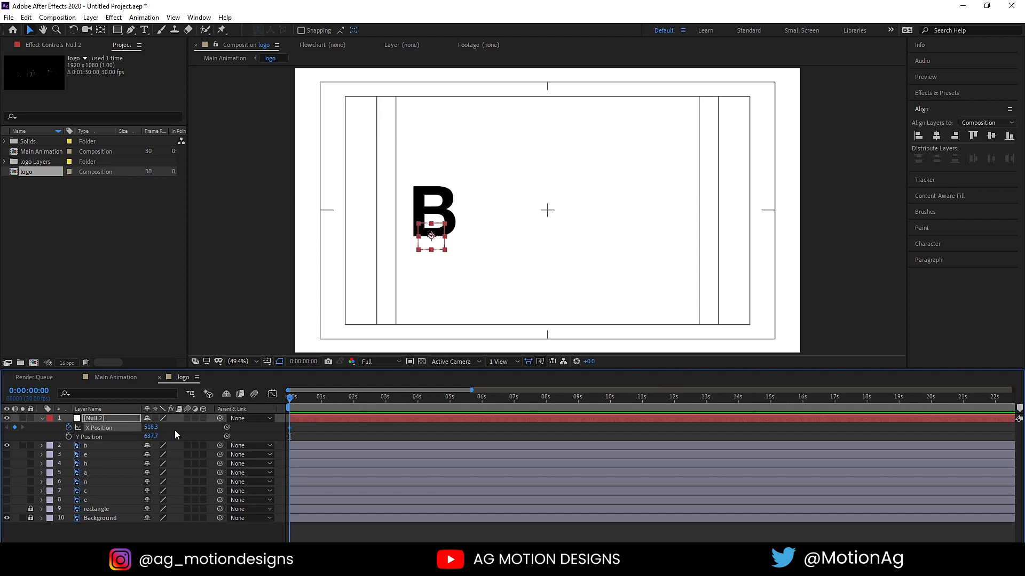
pyautogui.click(356, 396)
pyautogui.click(15, 428)
pyautogui.click(354, 398)
pyautogui.press('=')
pyautogui.press('=')
pyautogui.moveTo(355, 399); pyautogui.dragTo(350, 427)
pyautogui.moveTo(313, 397); pyautogui.dragTo(91, 390)
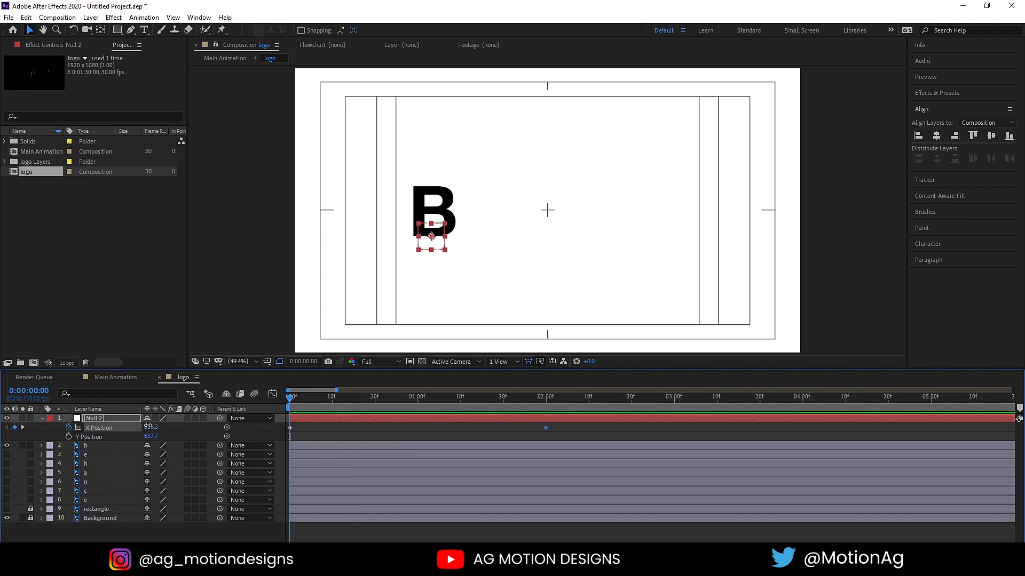
# Move the null past the frame's right edge to an X Position of 2013.8 at 0 seconds and start Y Position keyframes there
pyautogui.moveTo(151, 427); pyautogui.dragTo(391, 419)
pyautogui.moveTo(563, 241); pyautogui.dragTo(817, 240)
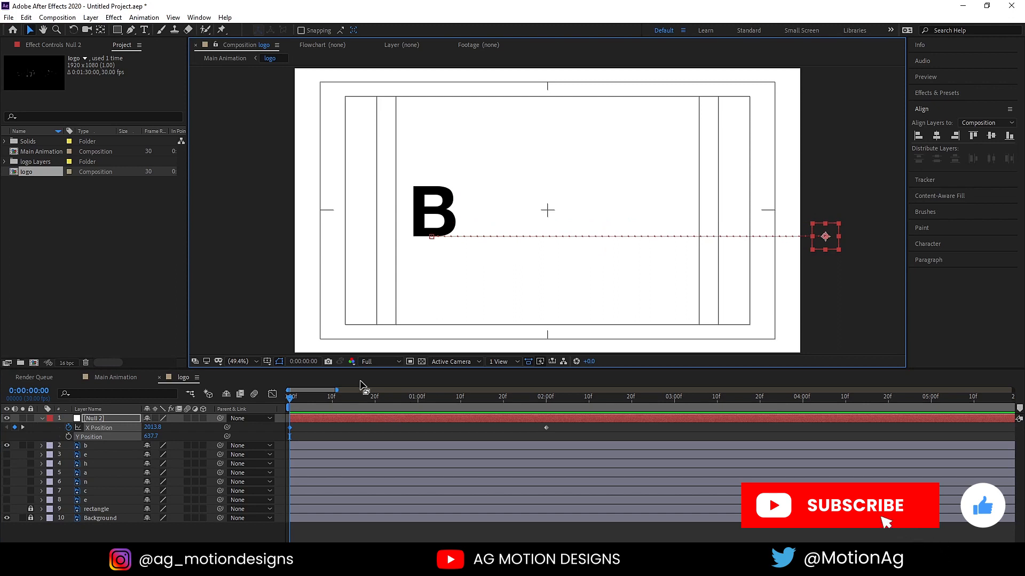
pyautogui.click(68, 437)
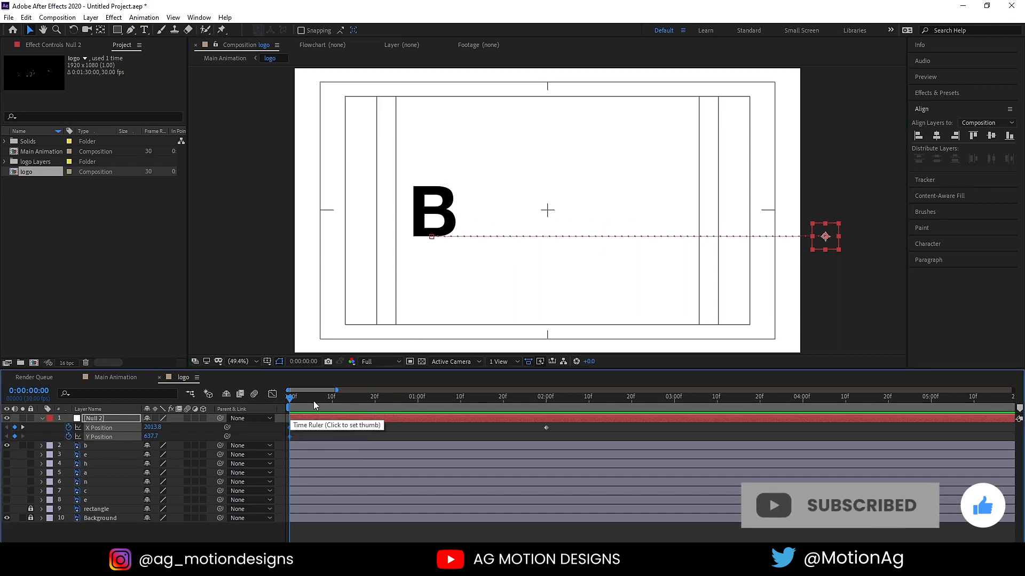
# Add Y Position keyframes to the null at 0:20, 1:10 and 2:00 without changing its height
pyautogui.moveTo(314, 405); pyautogui.dragTo(375, 404)
pyautogui.click(368, 426)
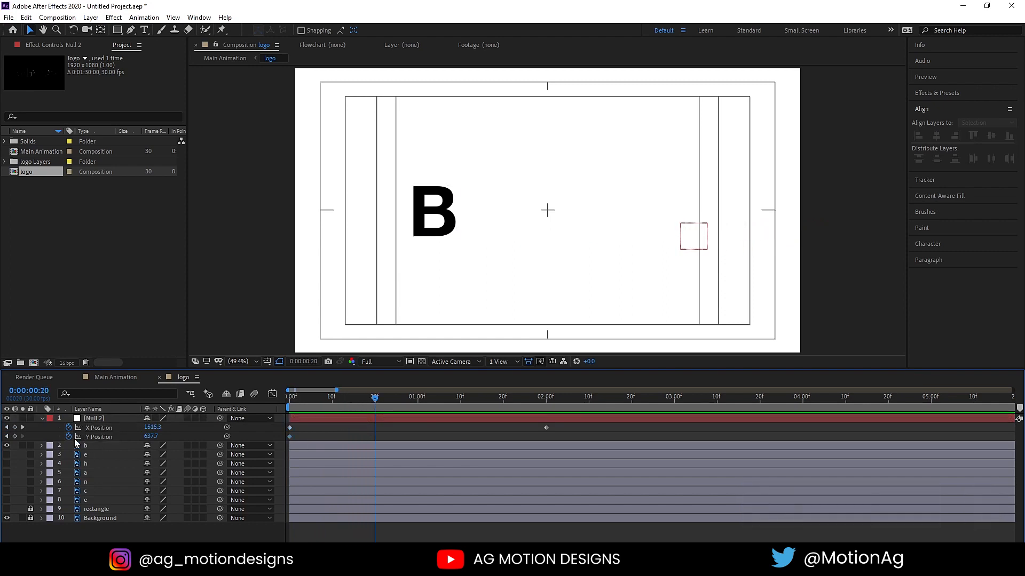
pyautogui.click(15, 437)
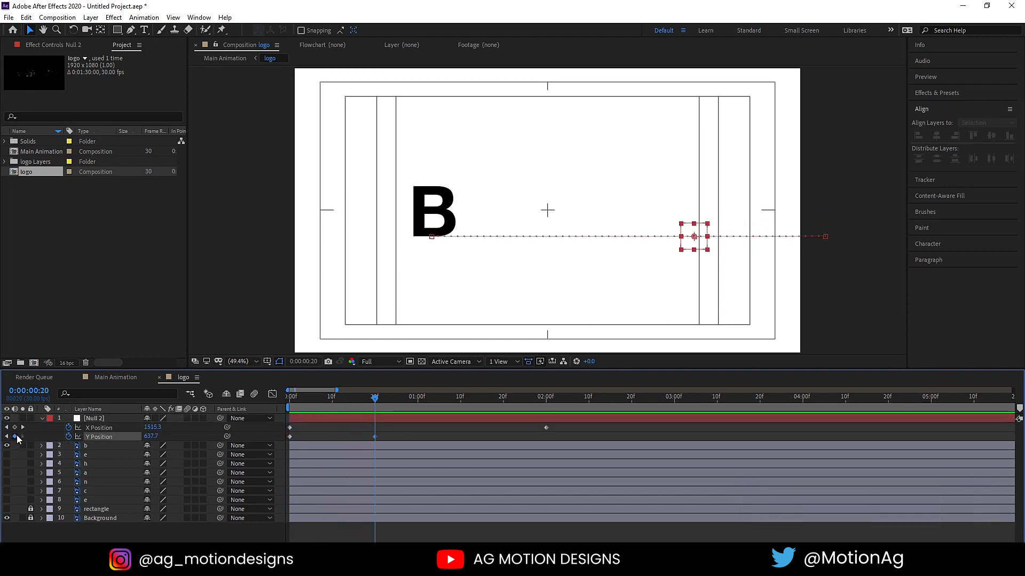
pyautogui.click(459, 396)
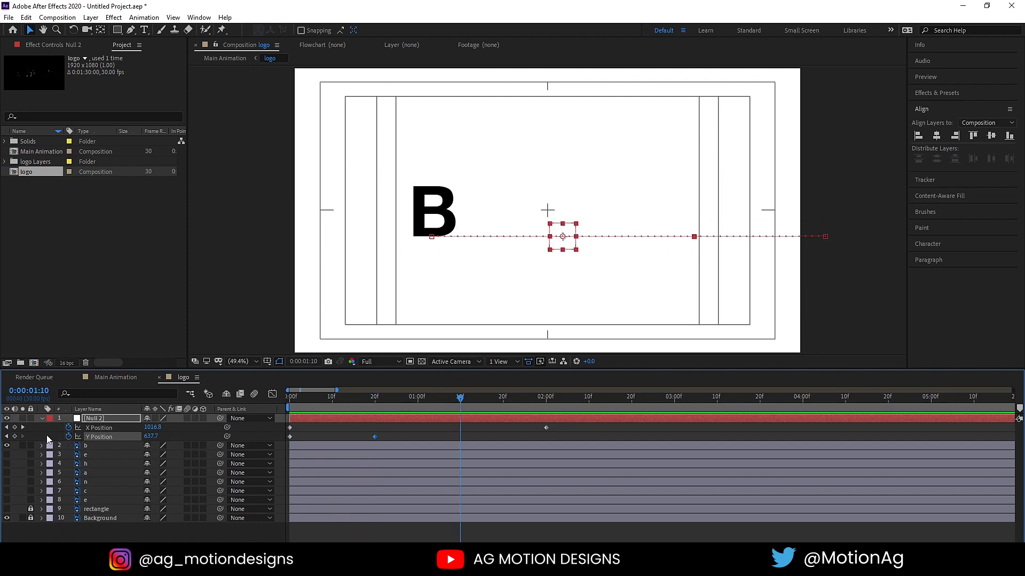
pyautogui.click(15, 436)
pyautogui.click(545, 408)
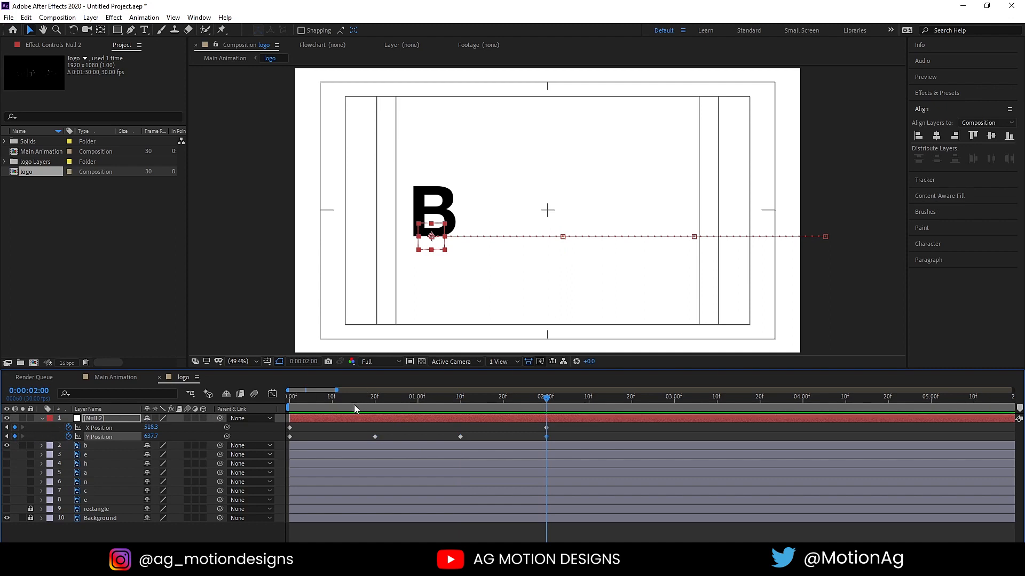
# Raise the null to a Y Position of 423.7 at frame 10 to form the peak of the first bounce
pyautogui.click(331, 396)
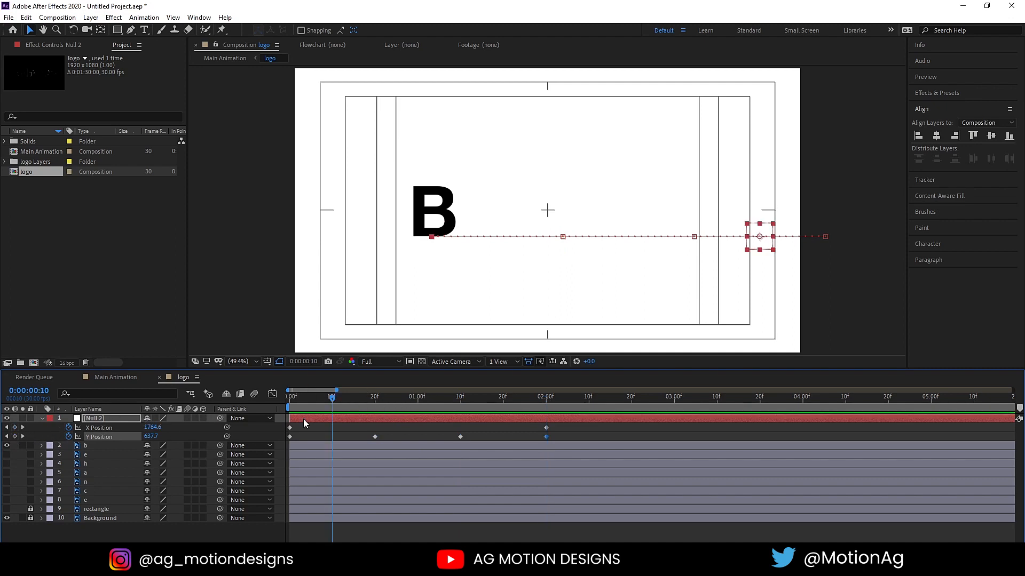
pyautogui.moveTo(151, 437); pyautogui.dragTo(60, 430)
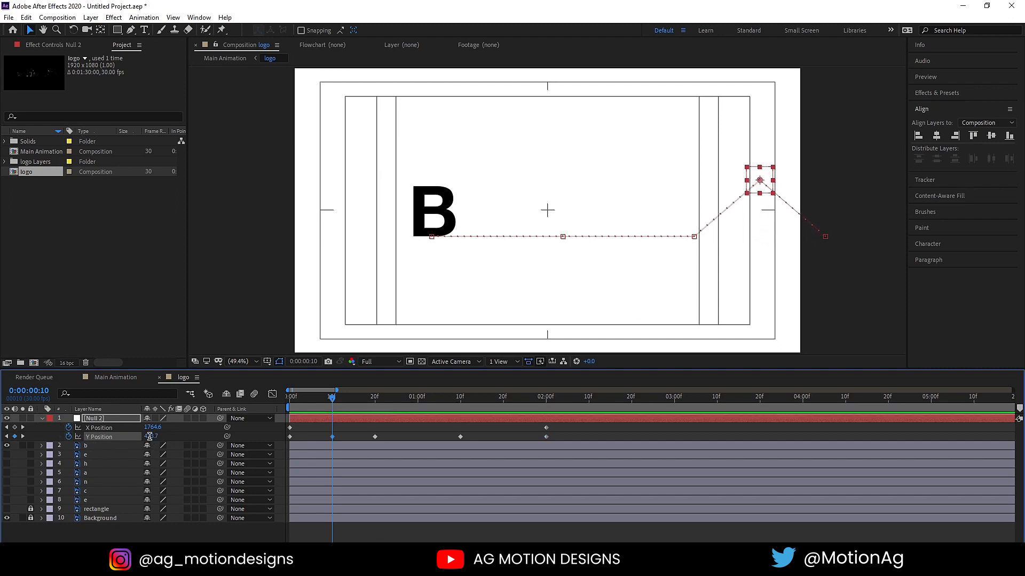
pyautogui.click(151, 437)
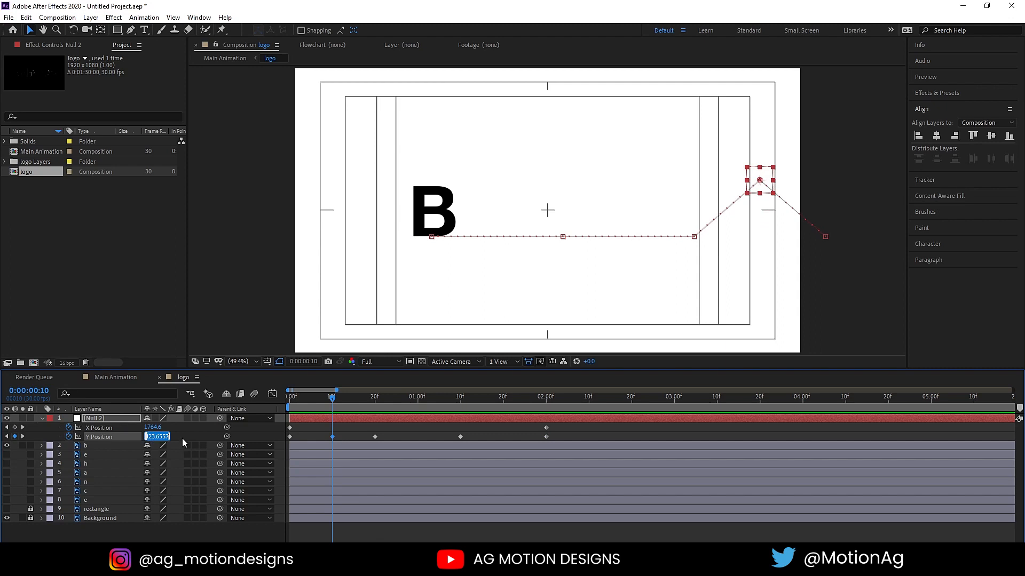
# Copy the raised Y Position keyframe at frame 10 to 1:00 and 1:20
pyautogui.click(418, 399)
pyautogui.click(420, 421)
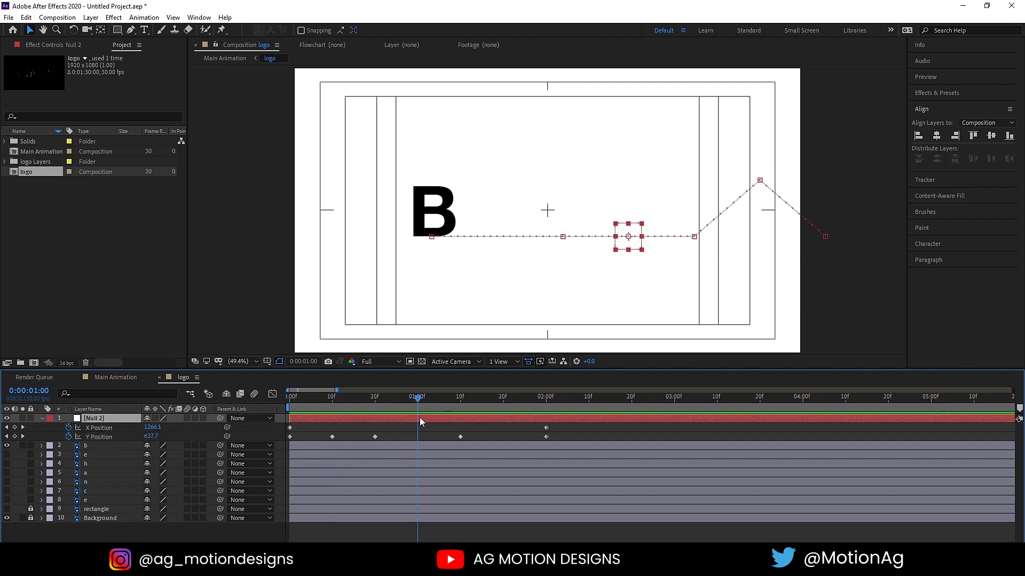
pyautogui.click(332, 436)
pyautogui.hotkey('ctrl', 'c')
pyautogui.hotkey('ctrl', 'v')
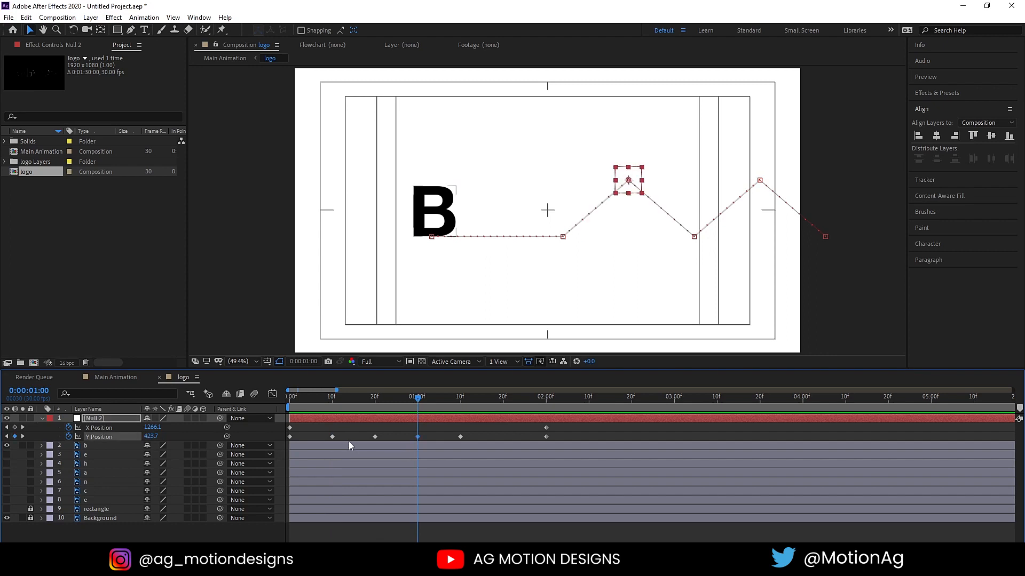
pyautogui.click(503, 408)
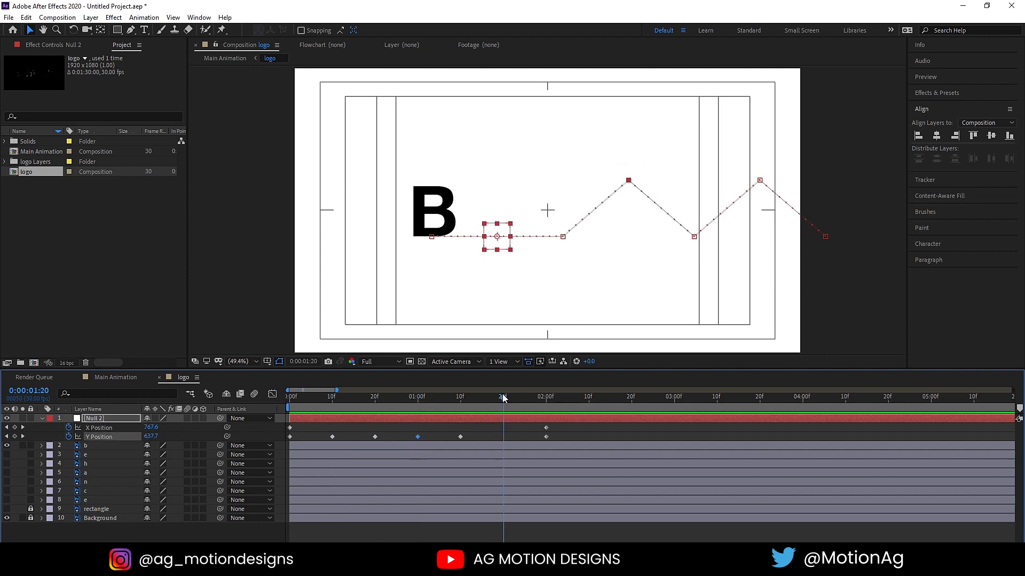
pyautogui.press('pagedown')
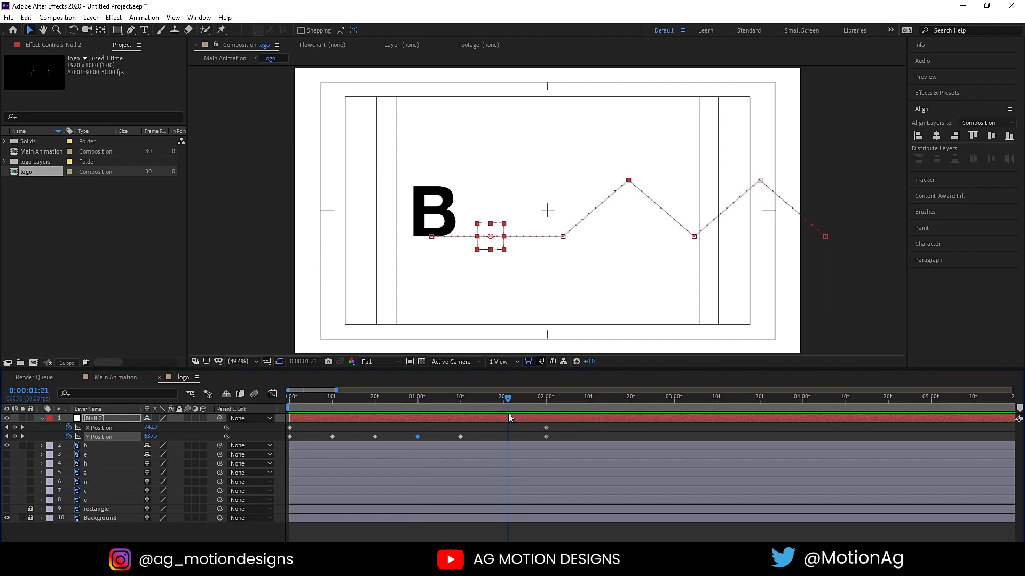
pyautogui.hotkey('ctrl', 'v')
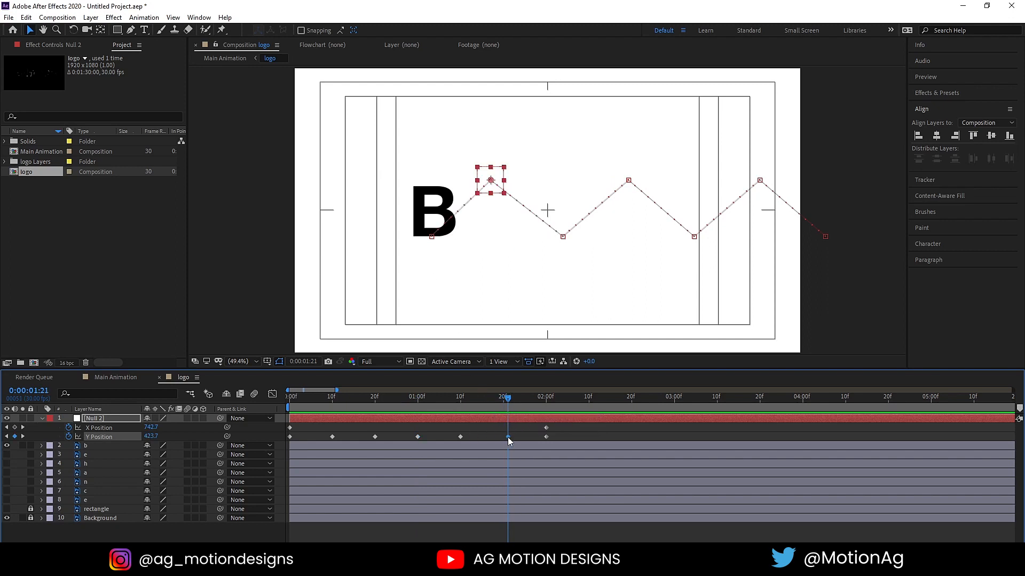
pyautogui.moveTo(507, 436); pyautogui.dragTo(504, 436)
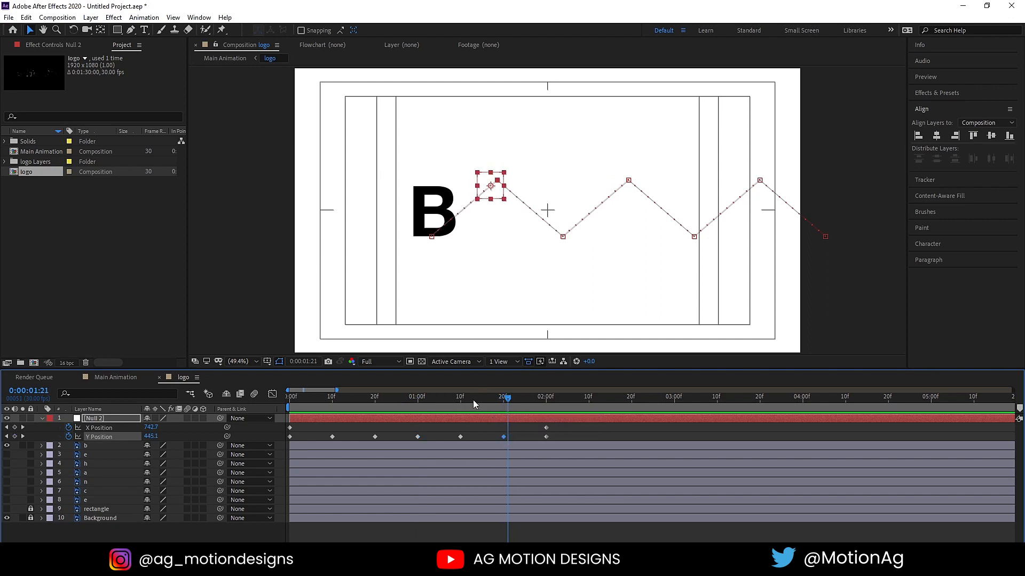
# Preview the null's motion from the start and apply Easy Ease to all of its Y Position keyframes
pyautogui.moveTo(473, 399); pyautogui.dragTo(209, 395)
pyautogui.press('space')
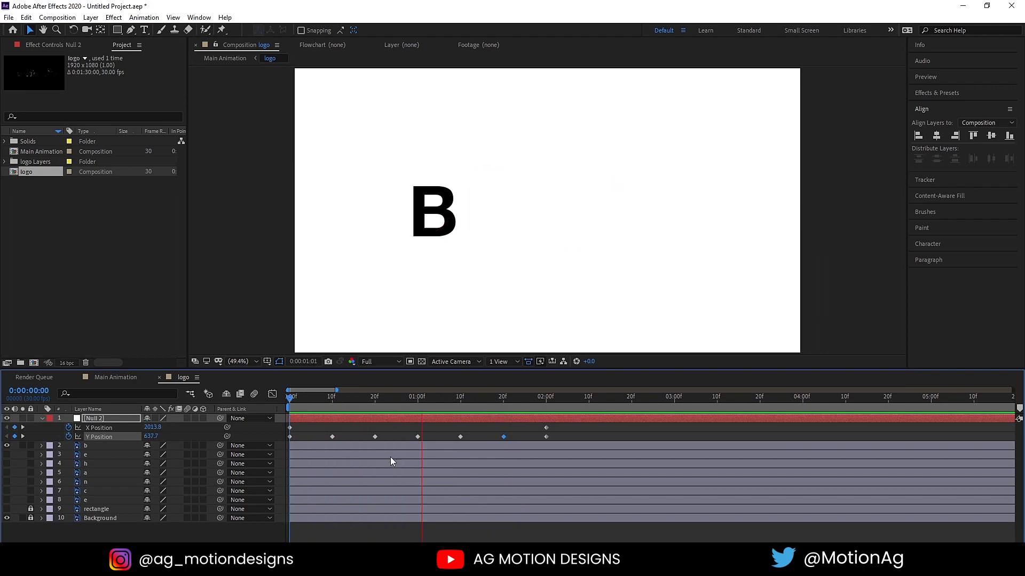
pyautogui.press('space')
pyautogui.moveTo(422, 401); pyautogui.dragTo(396, 419)
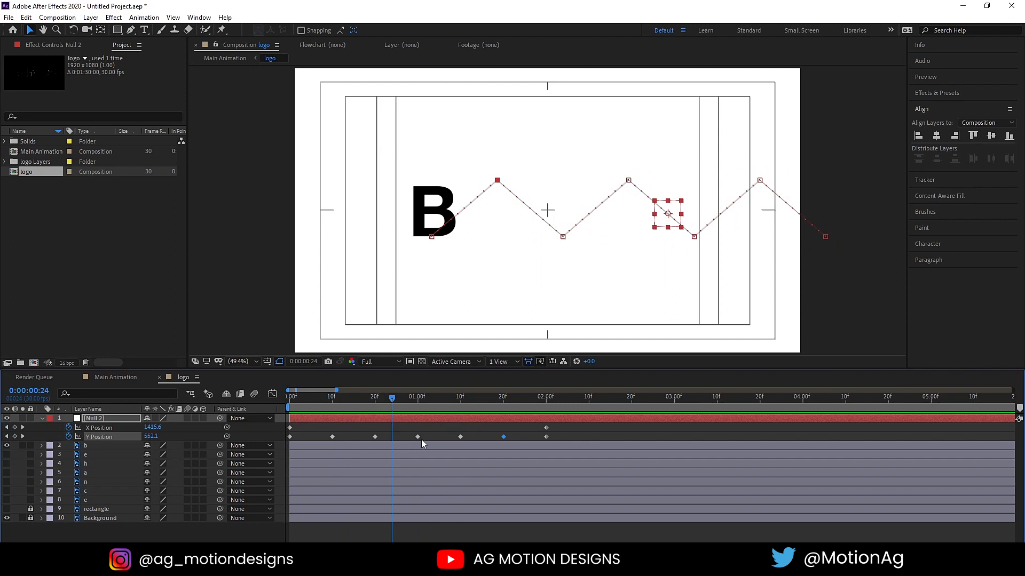
pyautogui.moveTo(553, 437); pyautogui.dragTo(279, 467)
pyautogui.press('F9')
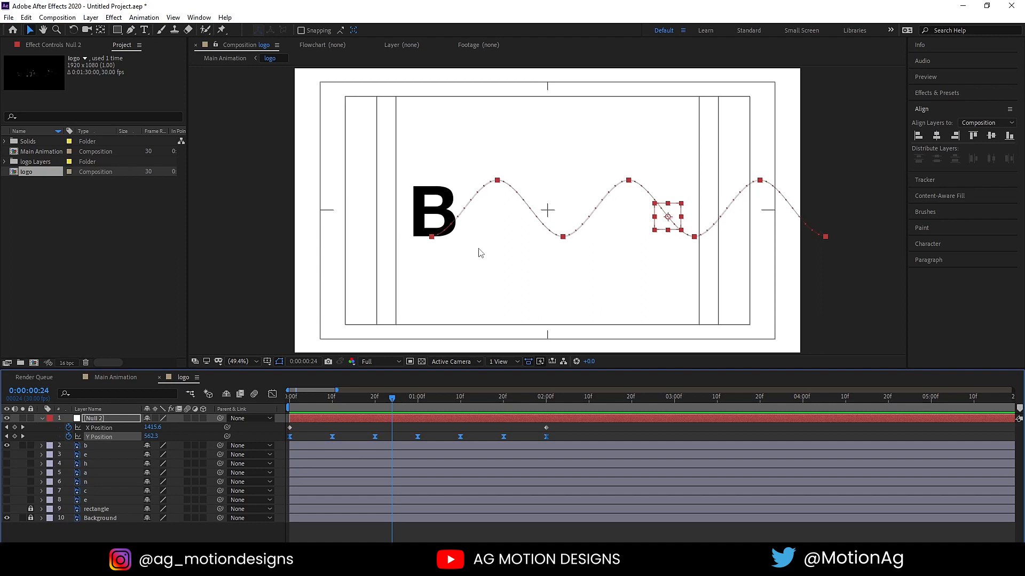
# Reshape the first bounce in the null's Y Position speed graph, with long easing around frame 10 and short easing at frames 0 and 20
pyautogui.click(272, 395)
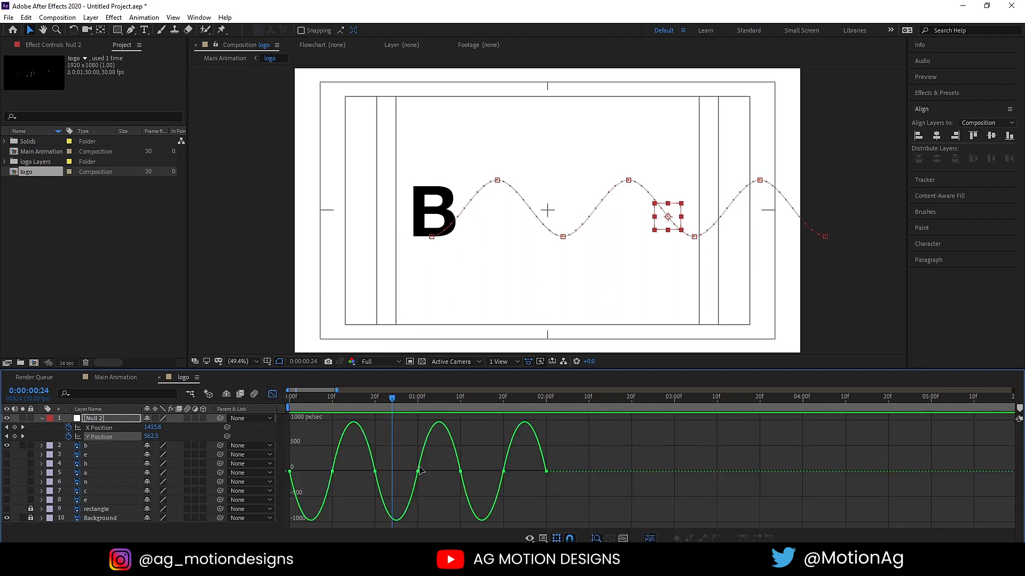
pyautogui.moveTo(375, 469)
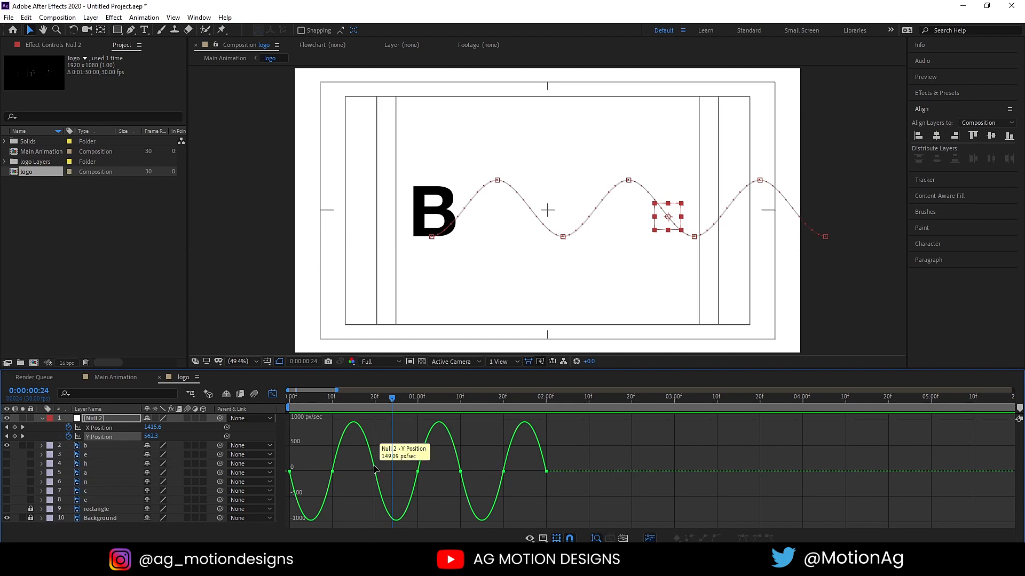
pyautogui.press('=')
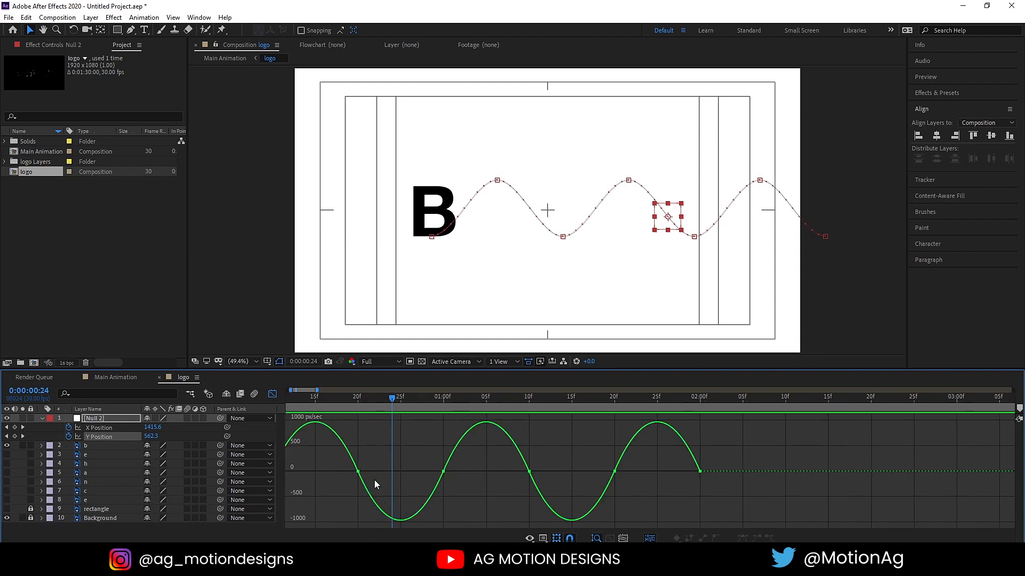
pyautogui.hscroll(-3, 333, 524)
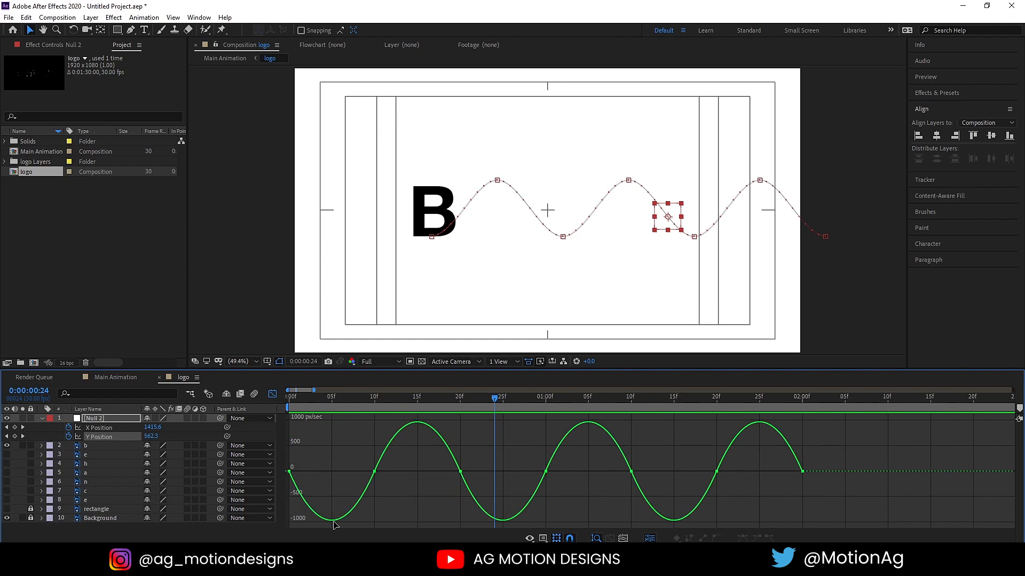
pyautogui.moveTo(291, 468); pyautogui.dragTo(336, 471)
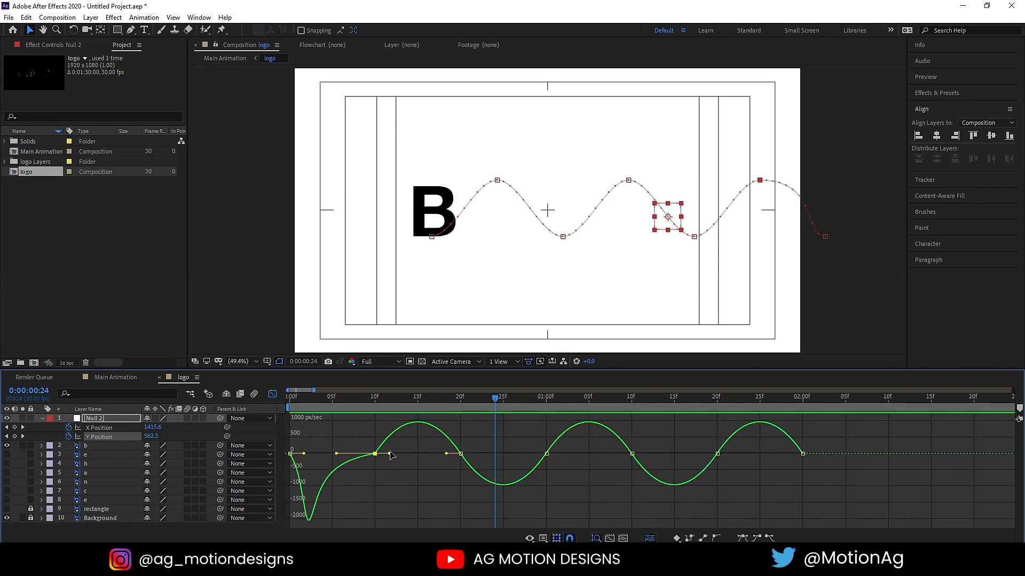
pyautogui.moveTo(391, 454); pyautogui.dragTo(409, 452)
pyautogui.moveTo(305, 445); pyautogui.dragTo(296, 465)
pyautogui.moveTo(482, 453); pyautogui.dragTo(455, 468)
# Reshape the other two bounces in the speed graph, with long easing around 1:00 and 1:20 and short easing at 0:20, 1:10 and 2:00
pyautogui.moveTo(523, 440); pyautogui.dragTo(578, 458)
pyautogui.moveTo(481, 447); pyautogui.dragTo(467, 463)
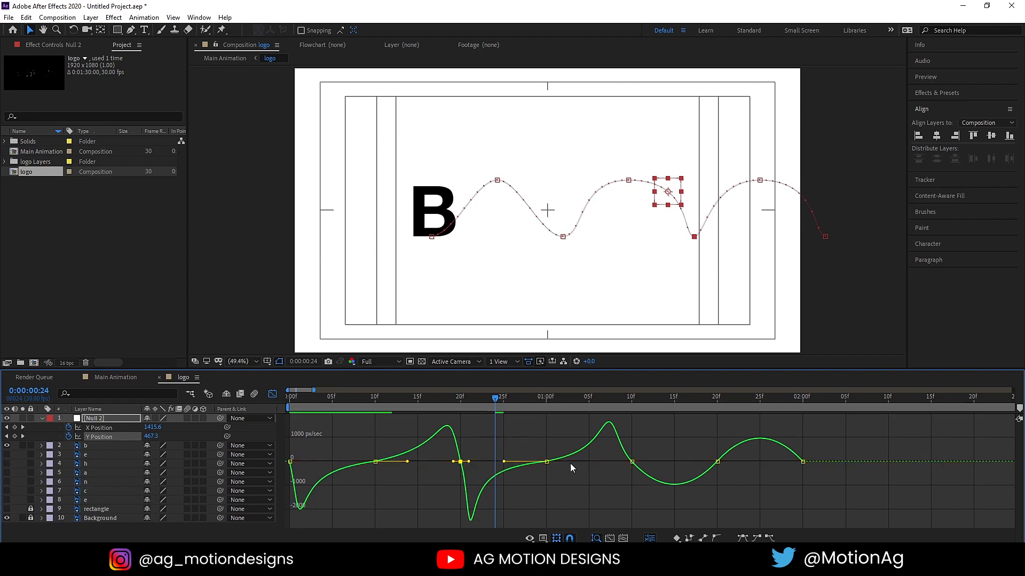
pyautogui.moveTo(642, 452); pyautogui.dragTo(622, 460)
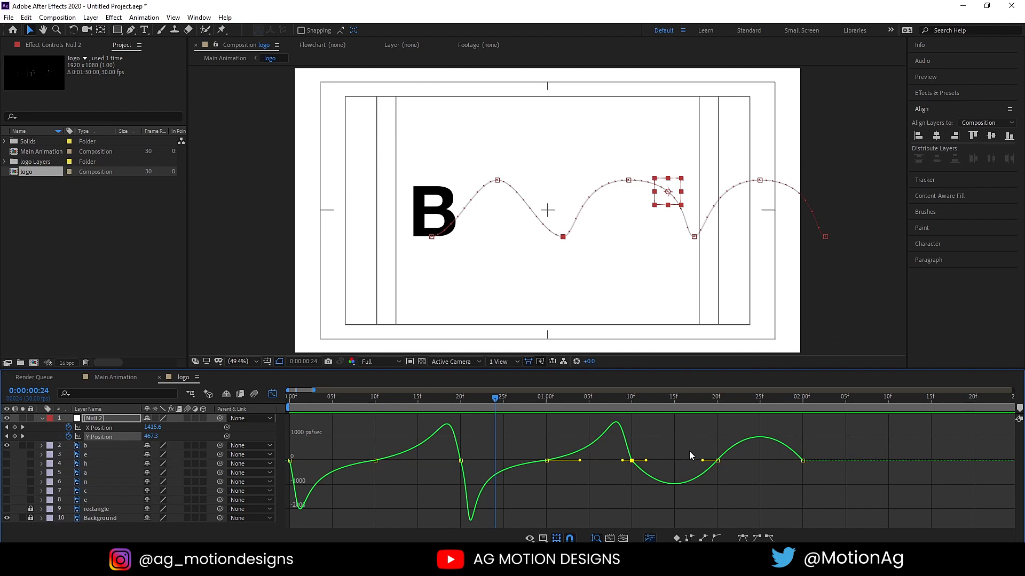
pyautogui.moveTo(700, 441); pyautogui.dragTo(755, 460)
pyautogui.moveTo(644, 454)
pyautogui.mouseDown()
pyautogui.moveTo(632, 479)
pyautogui.moveTo(639, 468)
pyautogui.mouseUp()
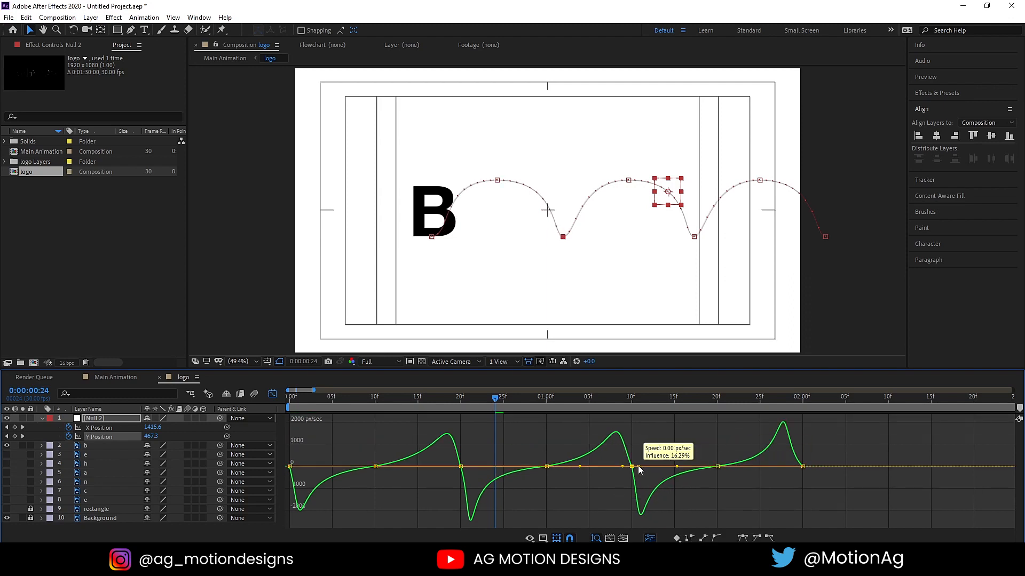
pyautogui.moveTo(813, 446); pyautogui.dragTo(797, 467)
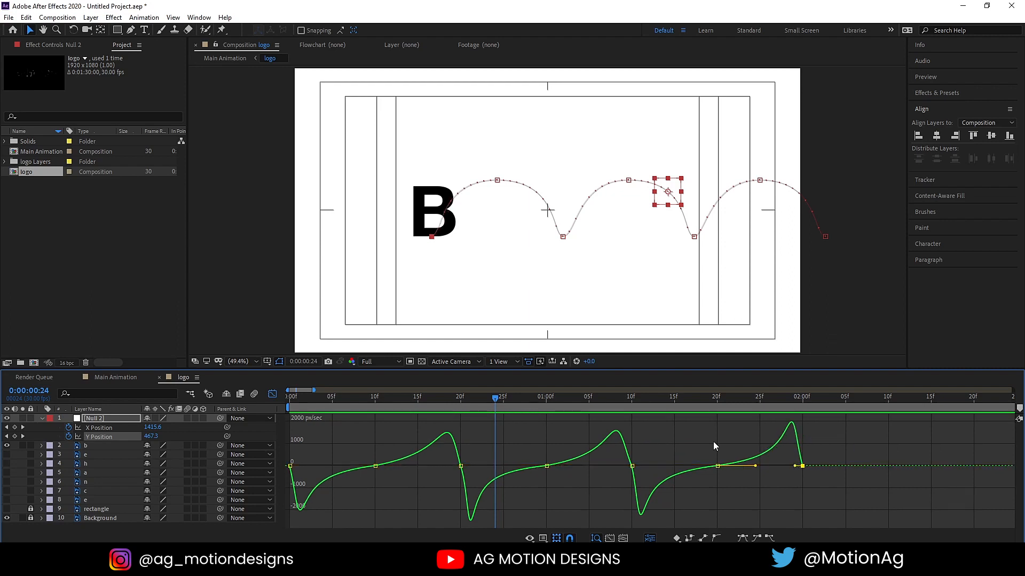
# Leave the graph view and scrub through the null's bouncing motion from 0 to 2 seconds
pyautogui.moveTo(498, 396); pyautogui.dragTo(392, 455)
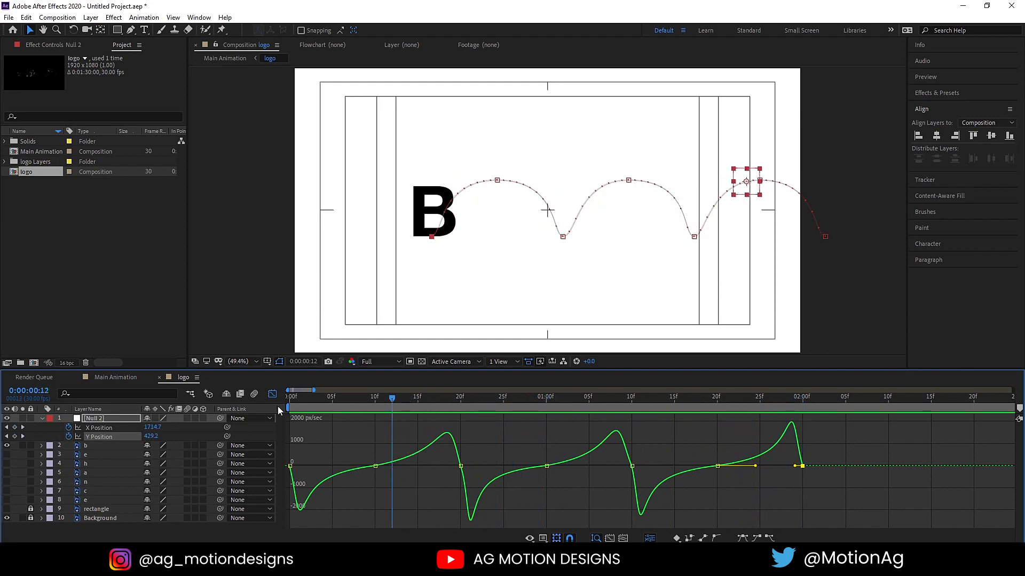
pyautogui.click(272, 394)
pyautogui.press('Home')
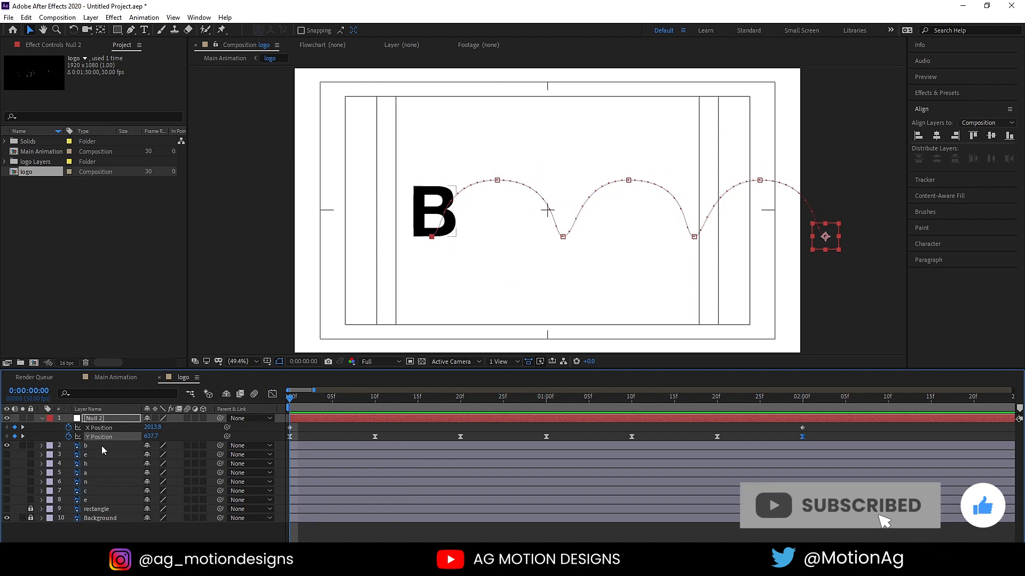
pyautogui.moveTo(296, 410); pyautogui.dragTo(805, 472)
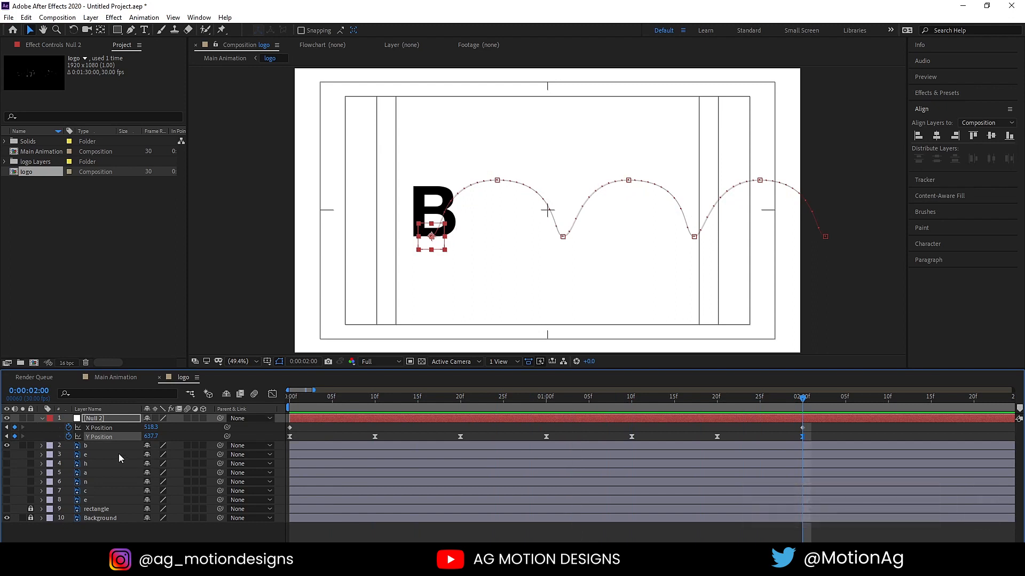
# Parent the b layer to Null 2 with the playhead at 2 seconds, and select the null
pyautogui.click(107, 447)
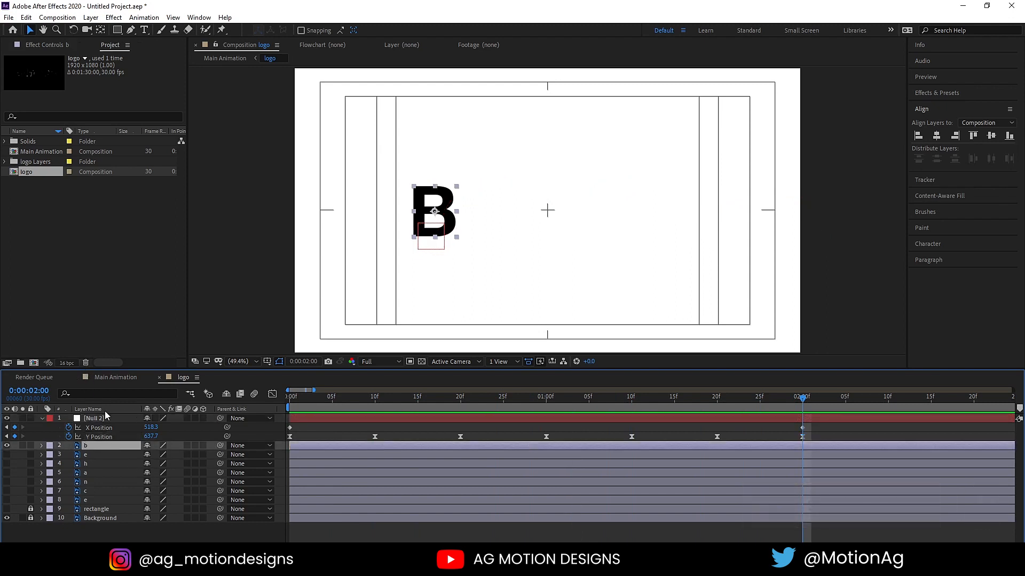
pyautogui.click(300, 397)
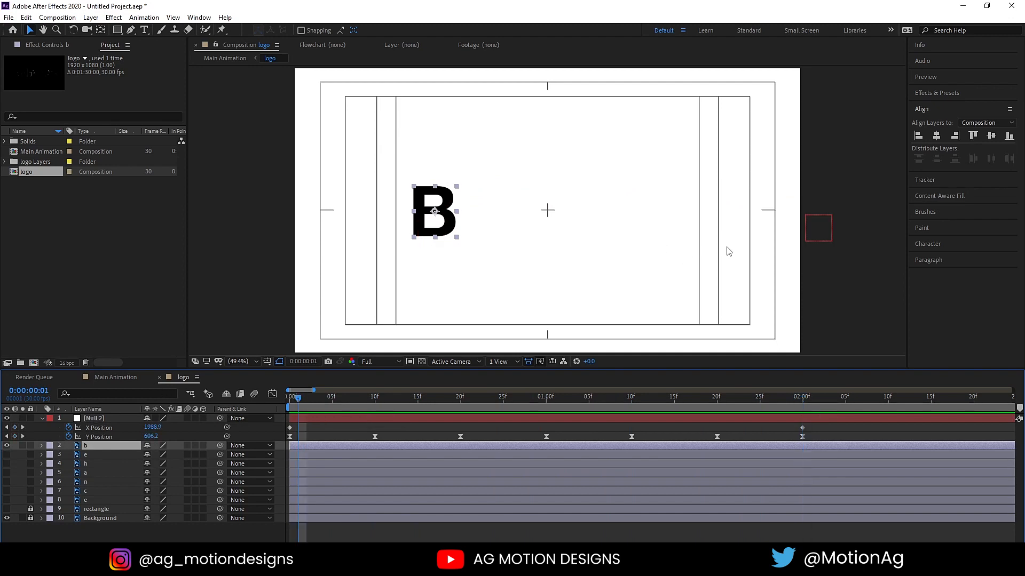
pyautogui.click(808, 395)
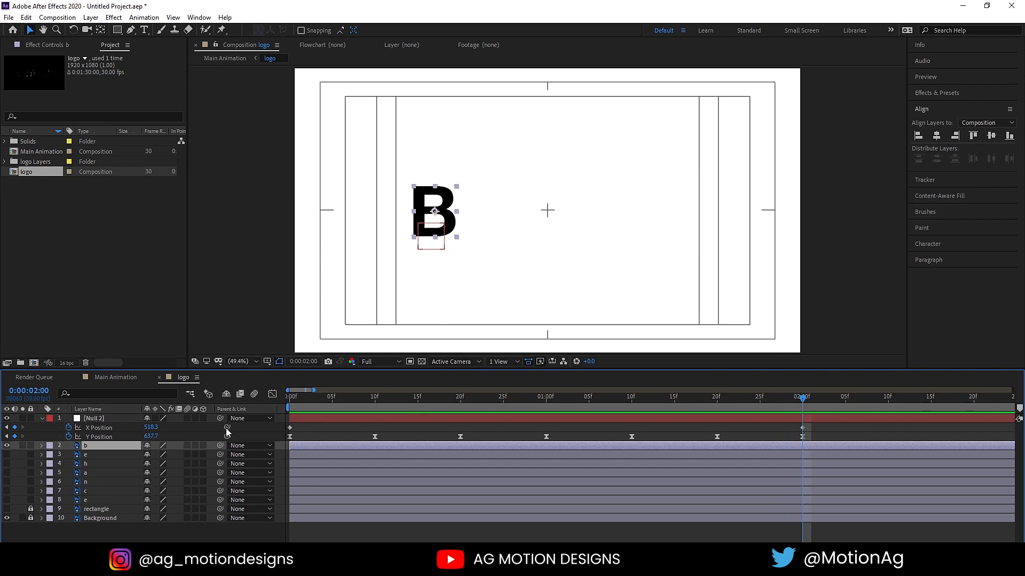
pyautogui.moveTo(220, 445); pyautogui.dragTo(103, 418)
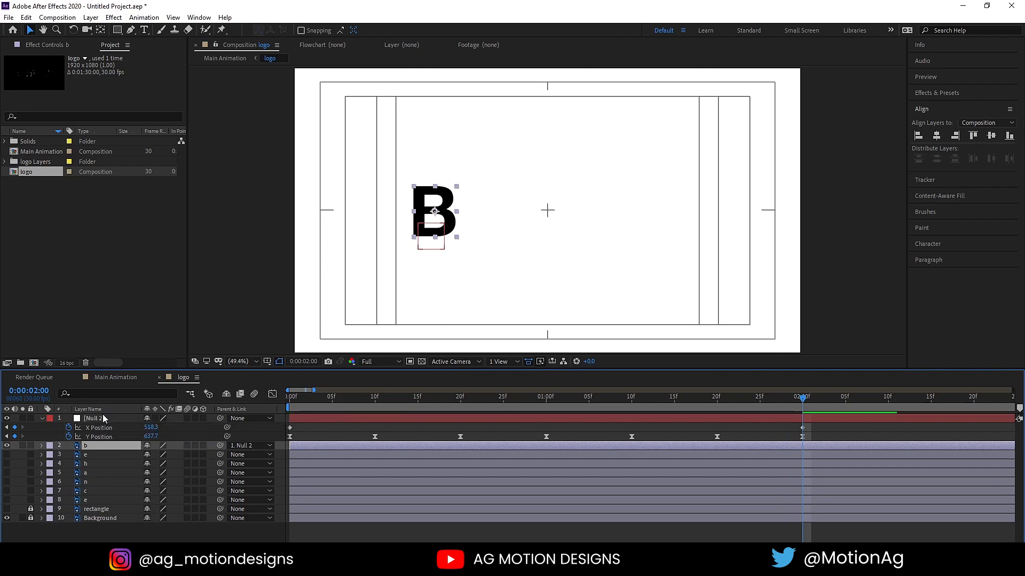
pyautogui.click(104, 418)
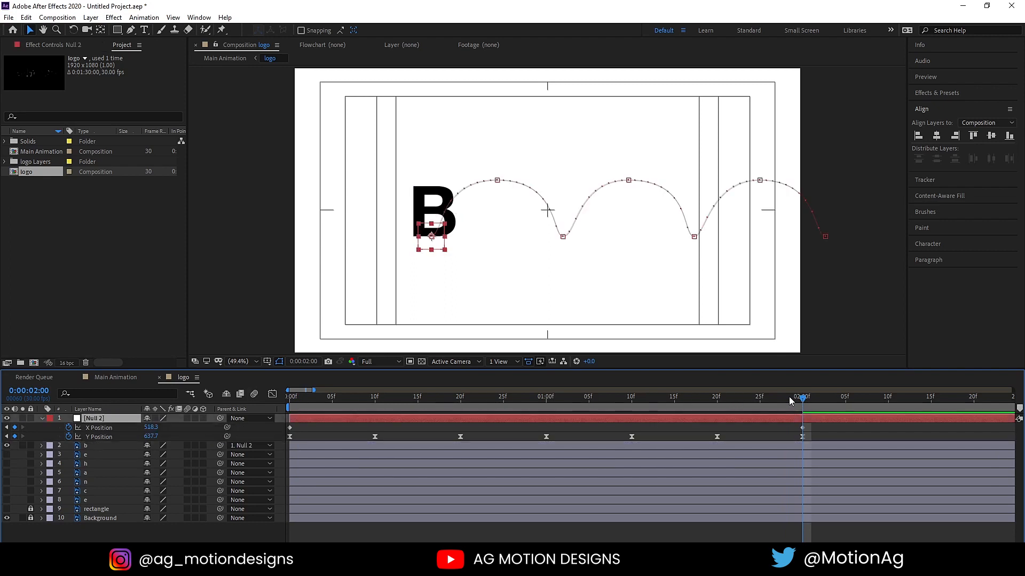
# Play the B's bouncing entrance from the start of the logo composition
pyautogui.moveTo(789, 395); pyautogui.dragTo(290, 396)
pyautogui.press('space')
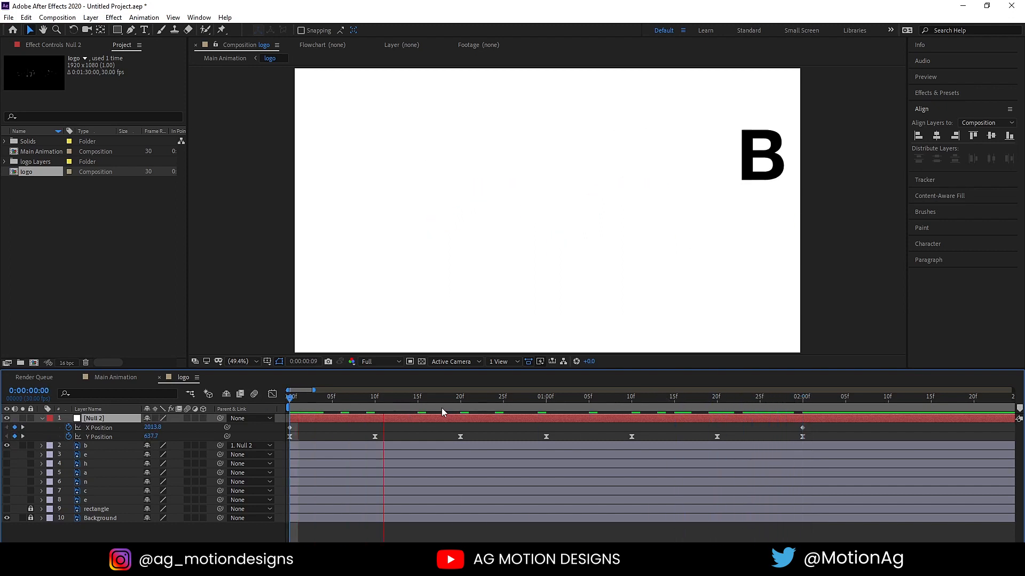
pyautogui.press('-')
pyautogui.press('-')
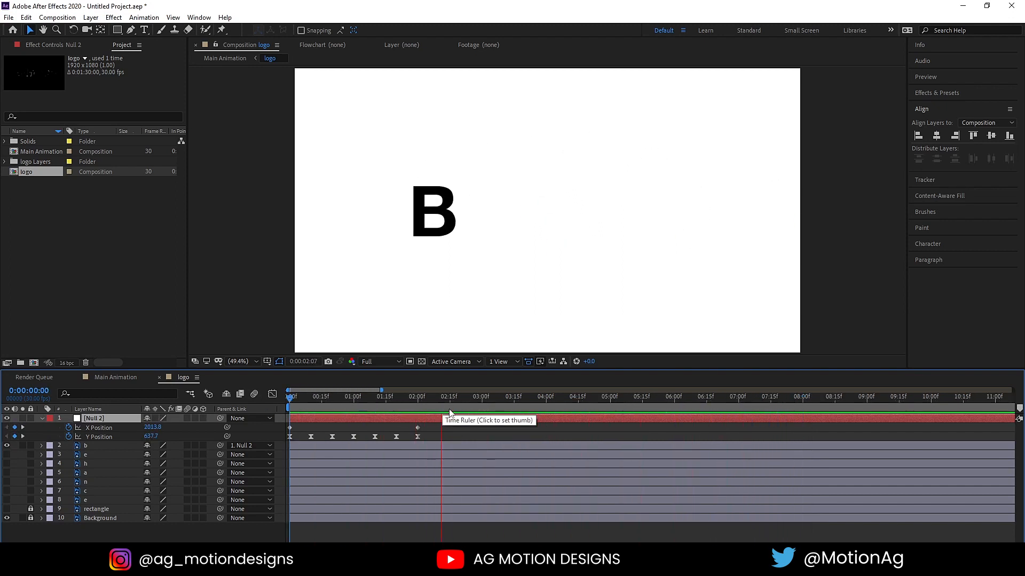
pyautogui.press('space')
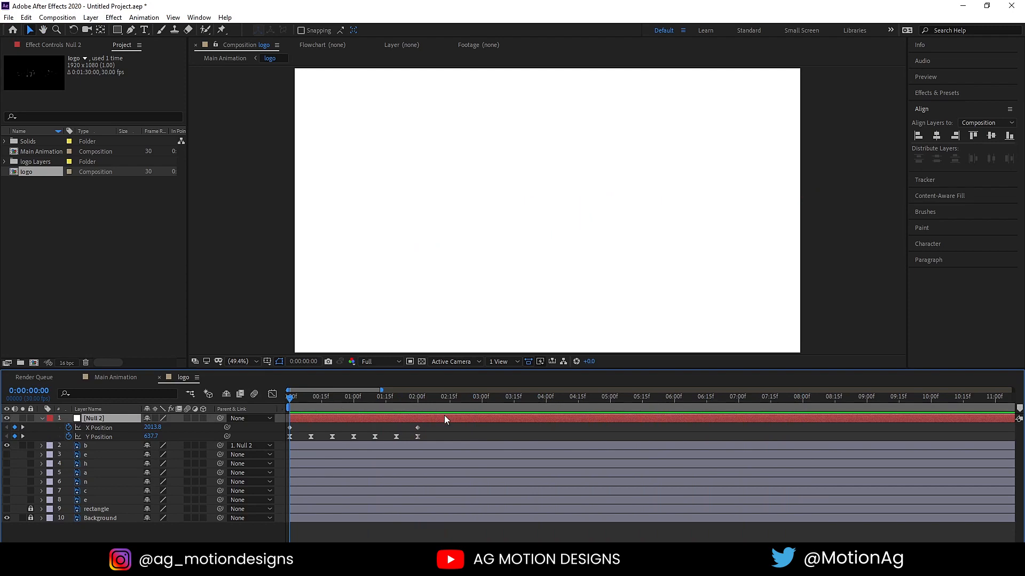
pyautogui.press('space')
pyautogui.press('-')
pyautogui.press('space')
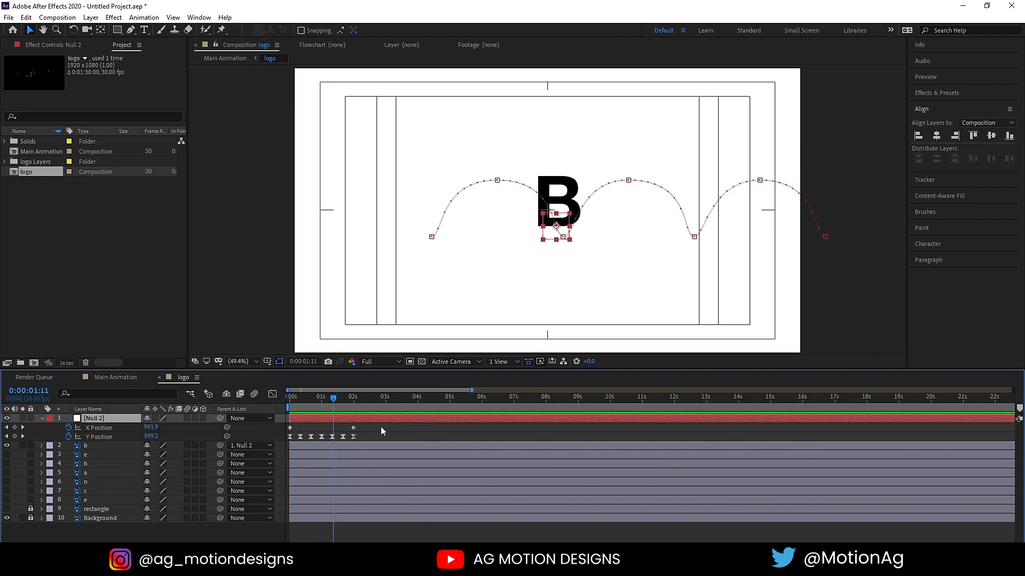
# Compress all of Null 2's X and Y Position keyframes proportionally so the bounces finish at 1:11
pyautogui.moveTo(380, 426); pyautogui.dragTo(273, 450)
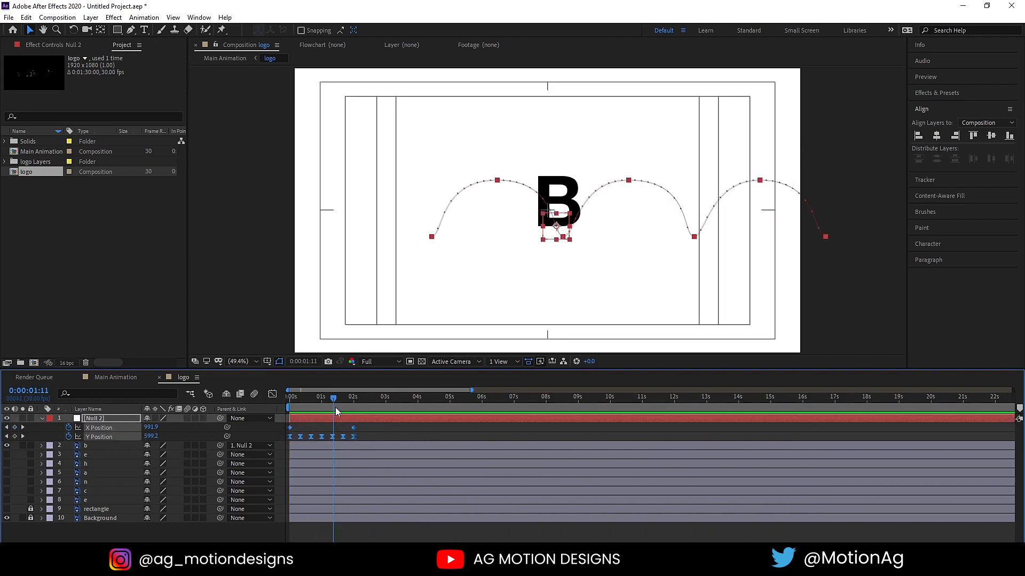
pyautogui.moveTo(335, 408); pyautogui.dragTo(288, 406)
pyautogui.press('=')
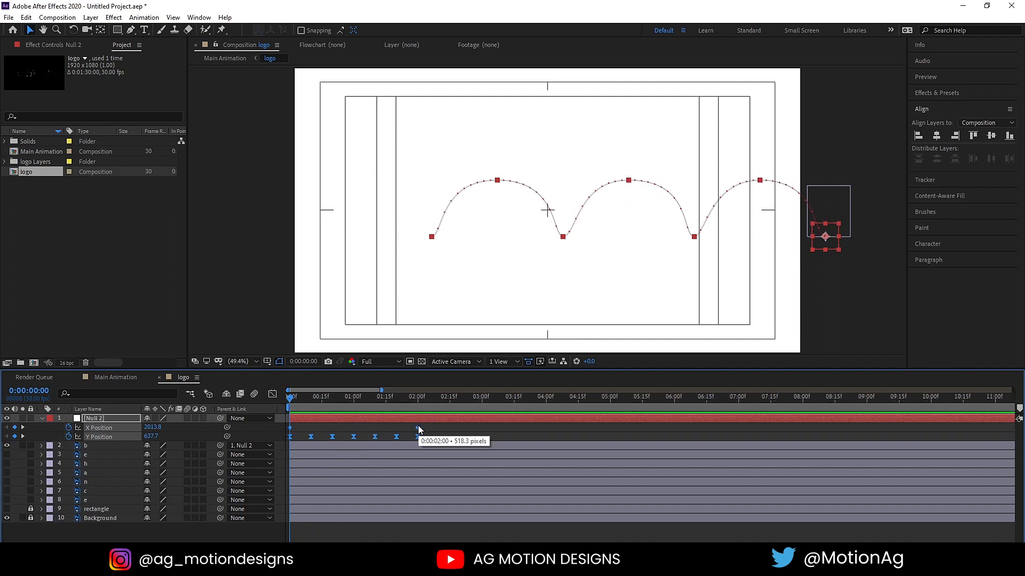
pyautogui.moveTo(418, 426); pyautogui.dragTo(377, 426)
# Play the shortened bounce animation from the start to check its speed
pyautogui.press('space')
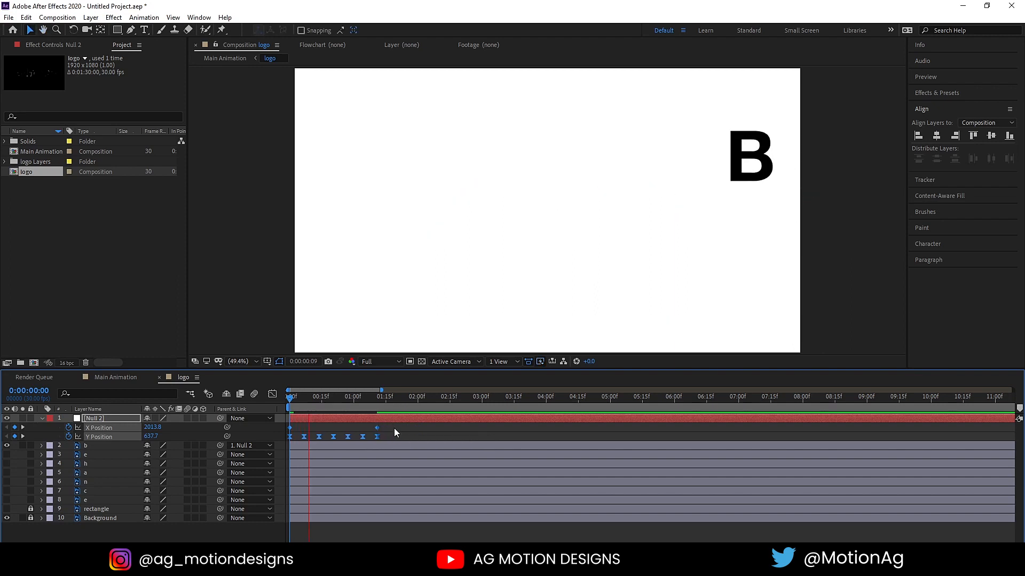
pyautogui.press('space')
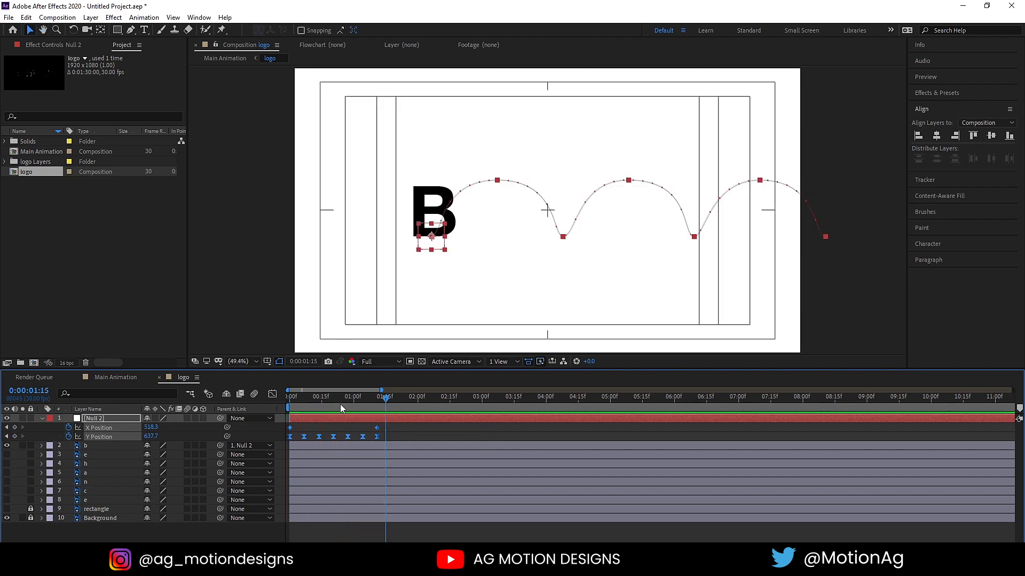
pyautogui.click(288, 403)
pyautogui.press('space')
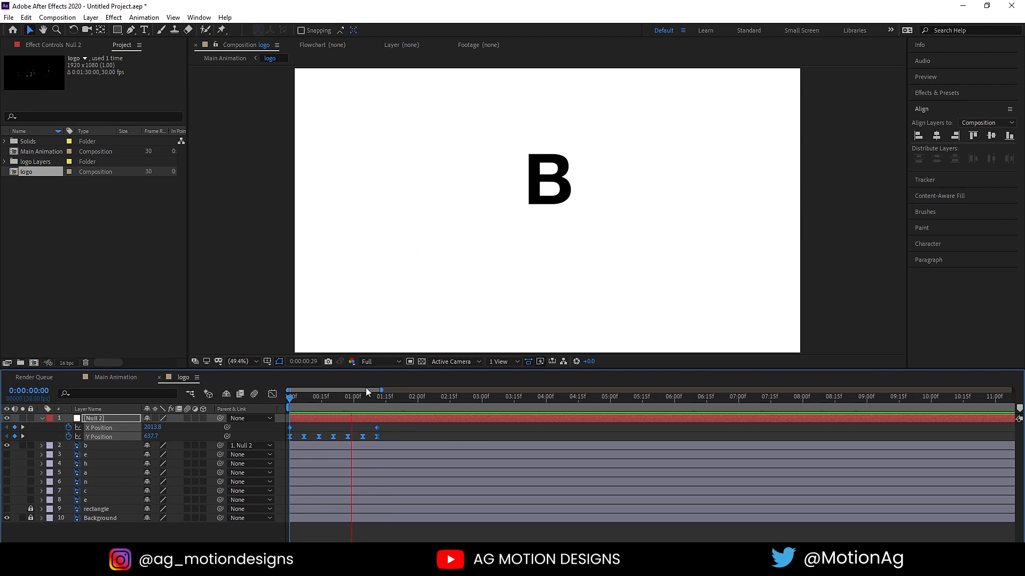
pyautogui.press('space')
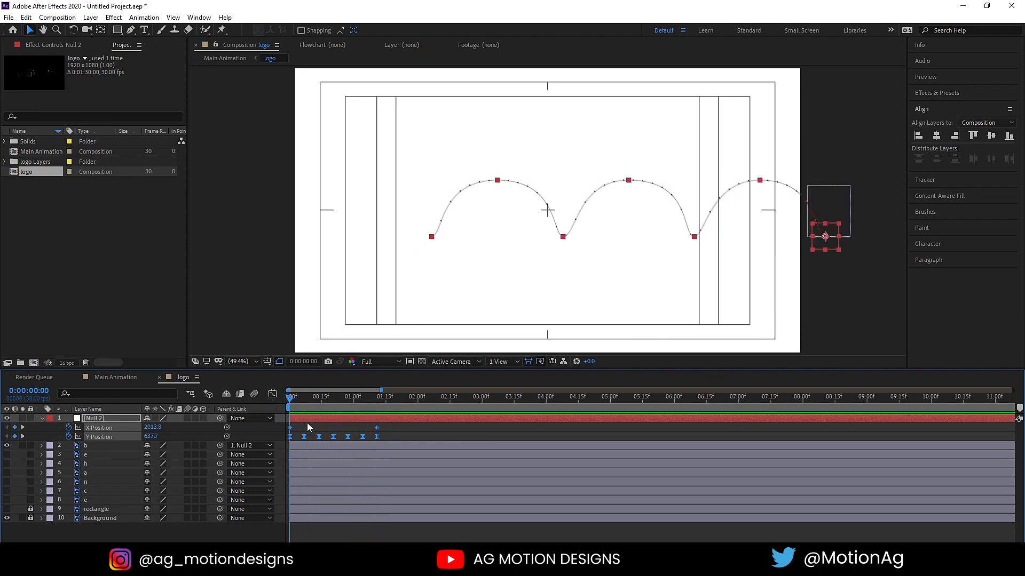
# Keyframe the b layer's Rotation with 0 revolutions at frame 0 and 1 full revolution at 0:14
pyautogui.click(106, 447)
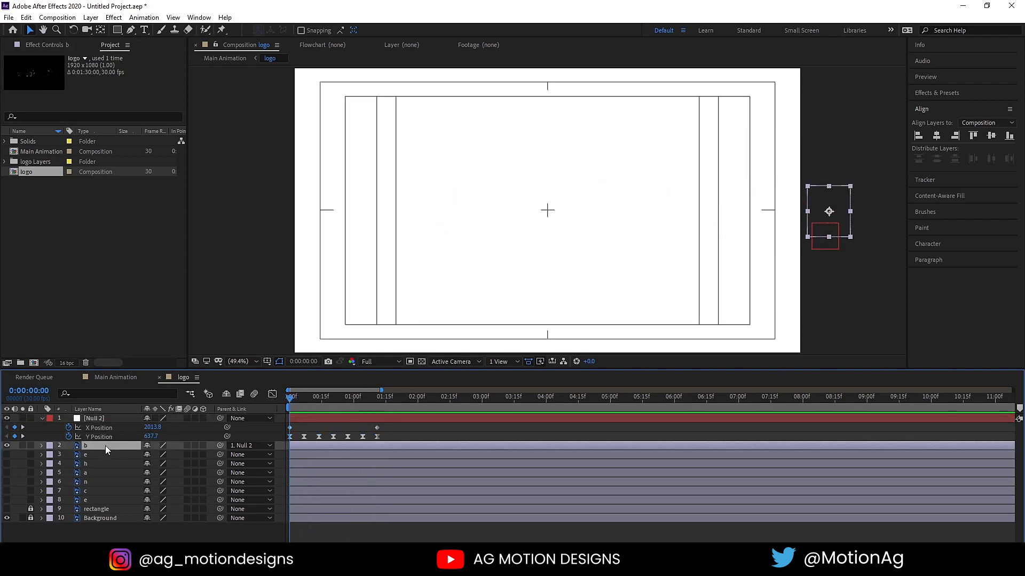
pyautogui.press('r')
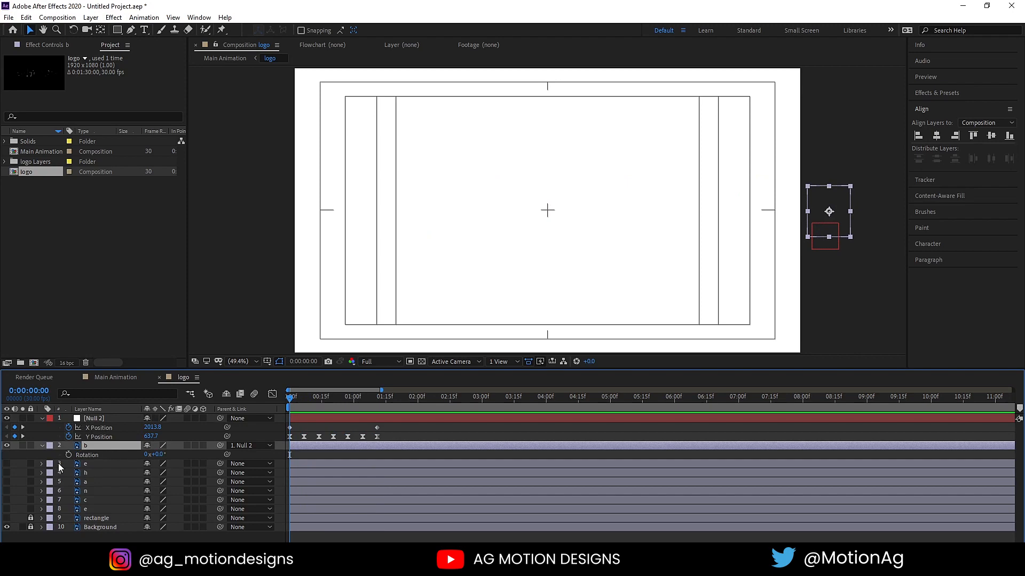
pyautogui.click(69, 454)
pyautogui.moveTo(309, 405); pyautogui.dragTo(320, 410)
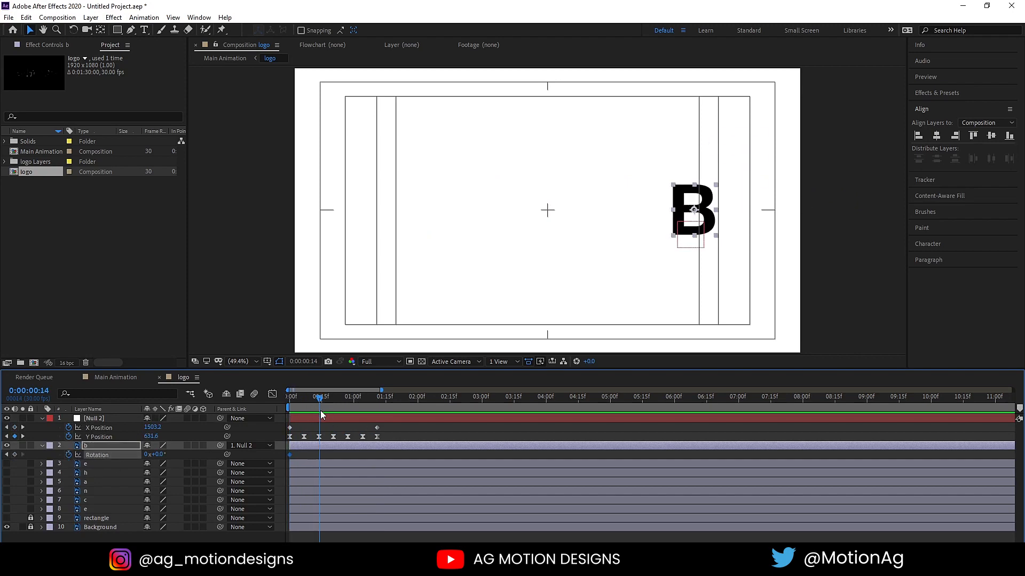
pyautogui.click(147, 454)
pyautogui.write('1')
pyautogui.press('Return')
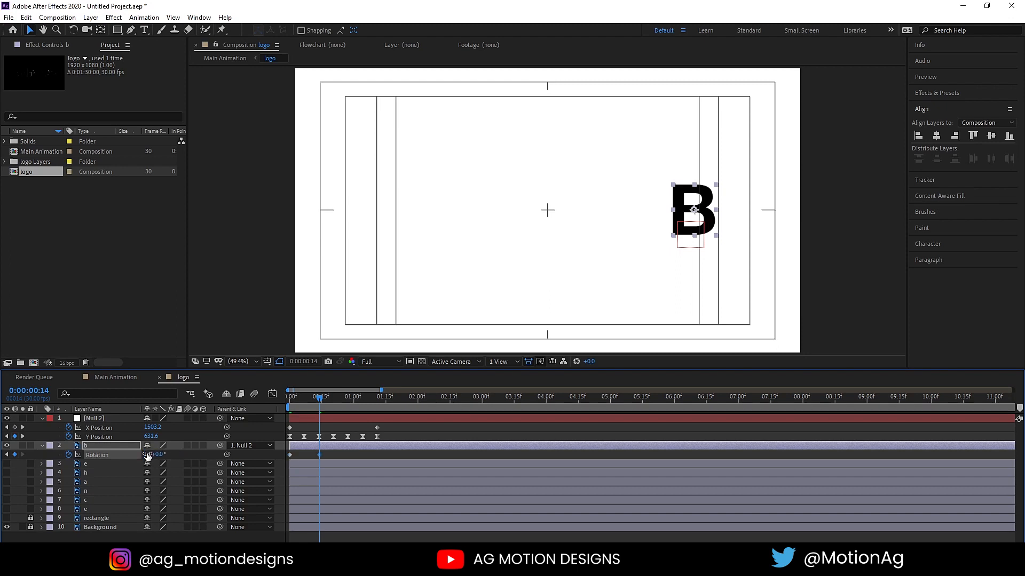
# Add b layer Rotation keyframes of 0 revolutions at 0:27 and -1 revolution at 1:11, and play the spin
pyautogui.moveTo(345, 406); pyautogui.dragTo(347, 406)
pyautogui.click(147, 454)
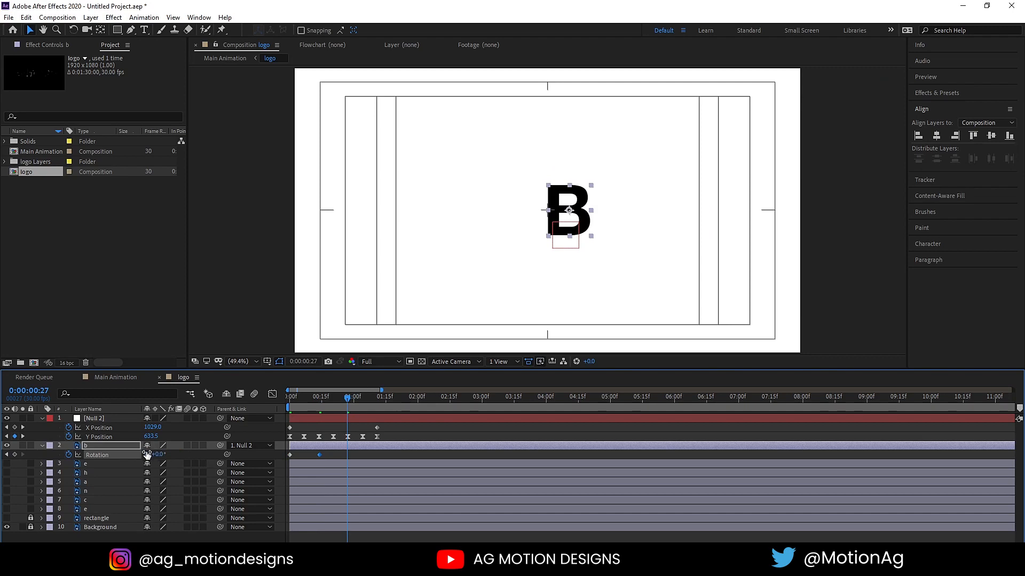
pyautogui.press('Return')
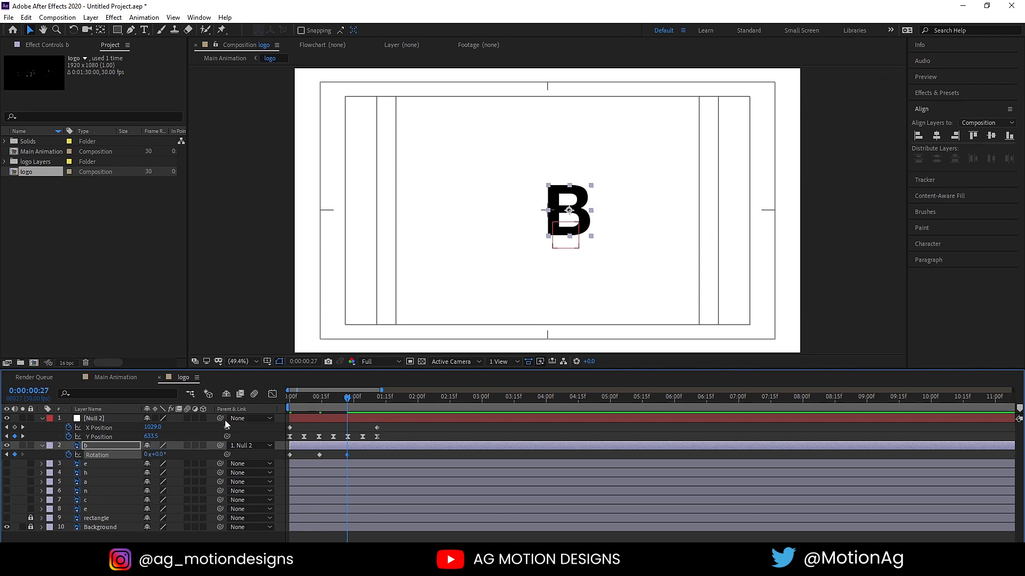
pyautogui.moveTo(383, 399); pyautogui.dragTo(377, 404)
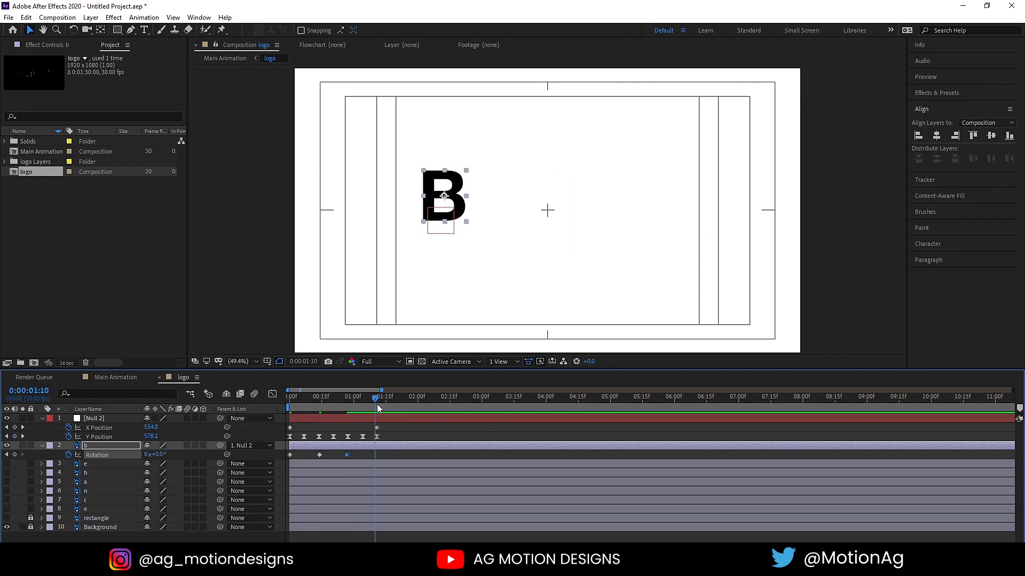
pyautogui.click(146, 454)
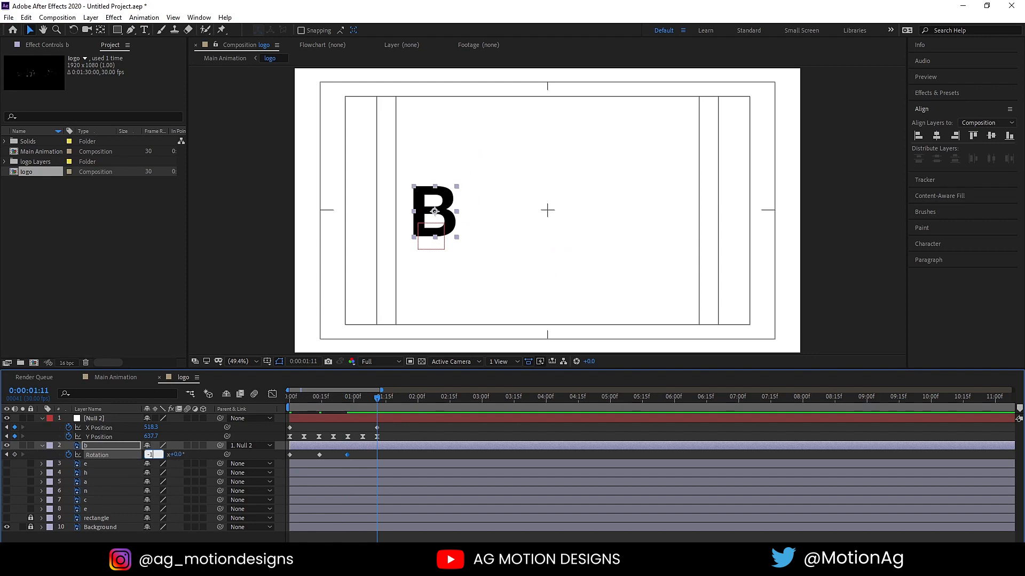
pyautogui.write('-1')
pyautogui.press('Return')
pyautogui.moveTo(303, 395); pyautogui.dragTo(279, 396)
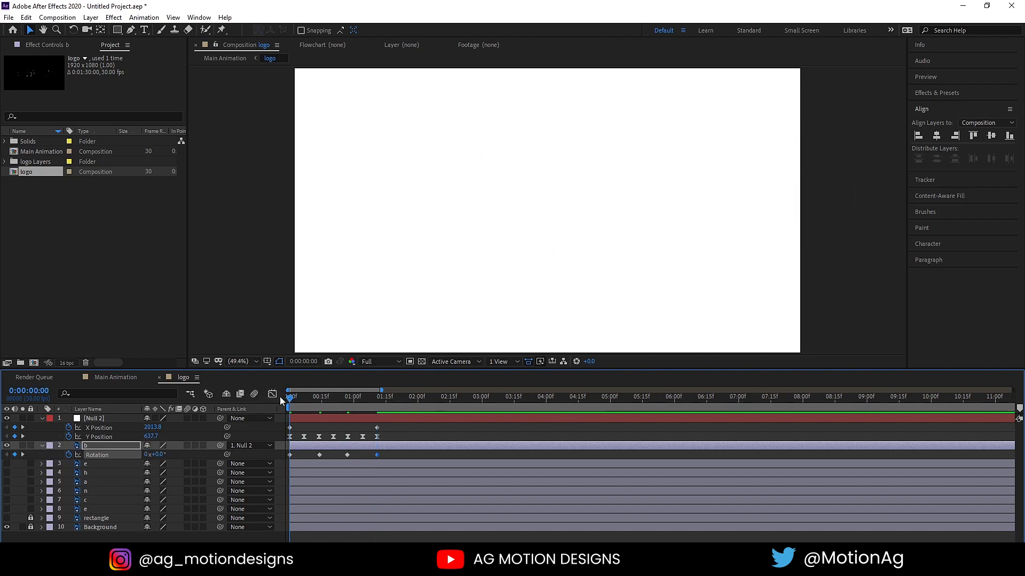
pyautogui.press('space')
pyautogui.press('space')
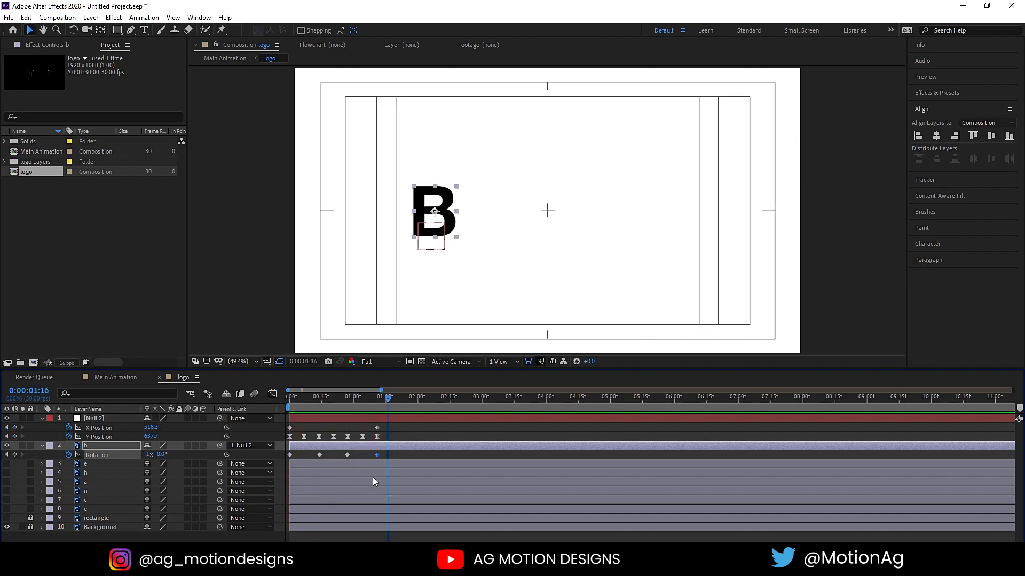
# Apply Easy Ease to all four Rotation keyframes of the b layer and play the animation from the start
pyautogui.moveTo(405, 454); pyautogui.dragTo(238, 486)
pyautogui.press('F9')
pyautogui.moveTo(314, 396); pyautogui.dragTo(235, 396)
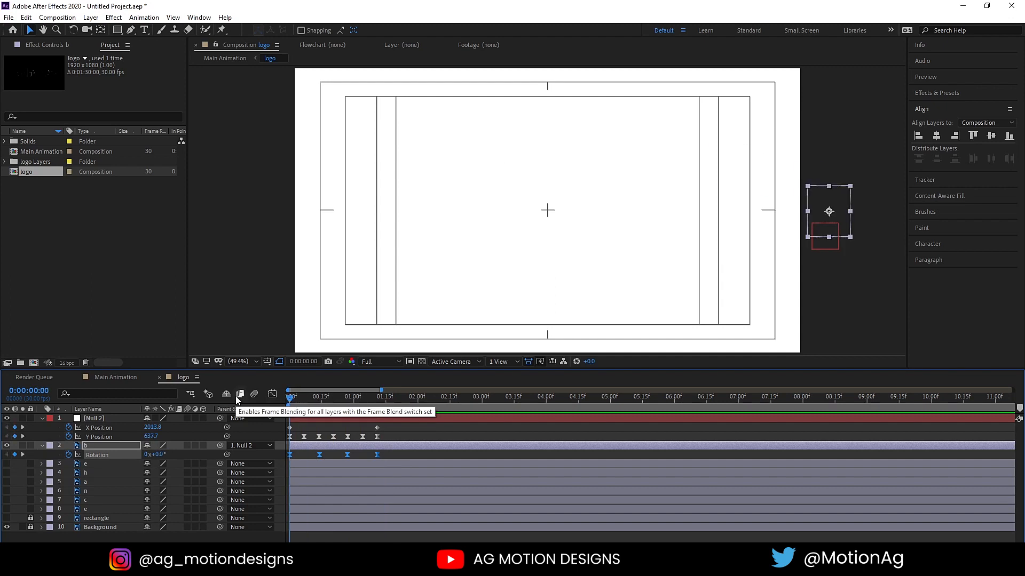
pyautogui.press('space')
pyautogui.press('space')
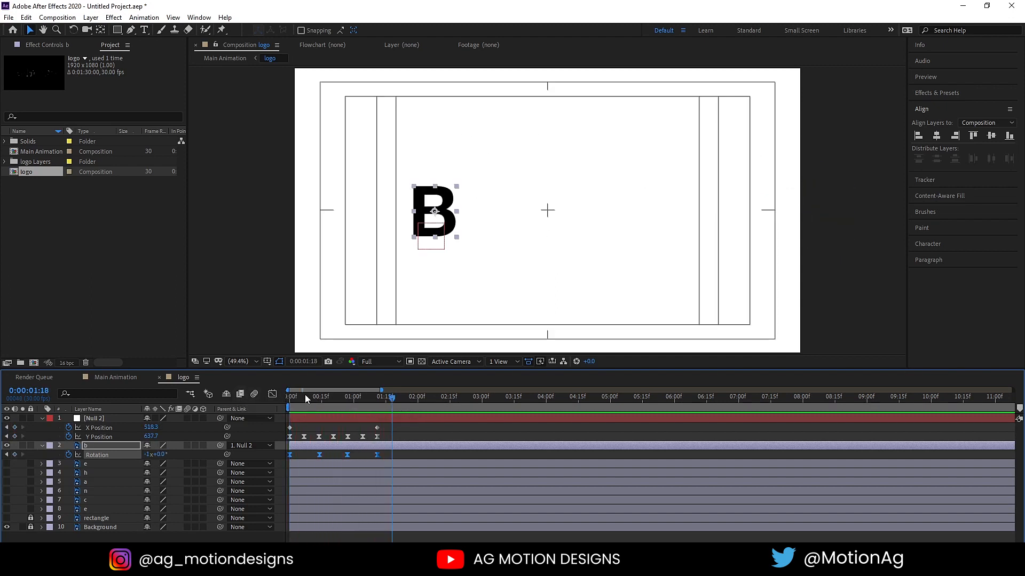
# Try longer easing on all of the b layer's Rotation keyframes in the speed graph, and preview the sharper spin
pyautogui.click(272, 394)
pyautogui.moveTo(405, 493); pyautogui.dragTo(235, 433)
pyautogui.press('=')
pyautogui.hscroll(-3, 381, 542)
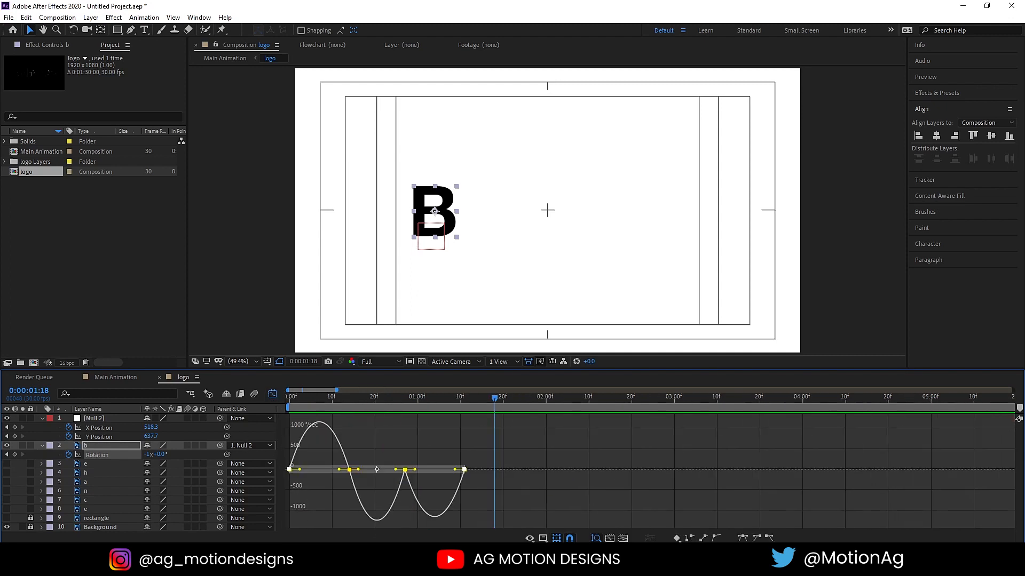
pyautogui.moveTo(338, 473); pyautogui.dragTo(325, 471)
pyautogui.hotkey('ctrl', 'z')
pyautogui.moveTo(481, 438); pyautogui.dragTo(230, 500)
pyautogui.moveTo(340, 471); pyautogui.dragTo(309, 469)
pyautogui.moveTo(307, 398); pyautogui.dragTo(277, 402)
pyautogui.press('space')
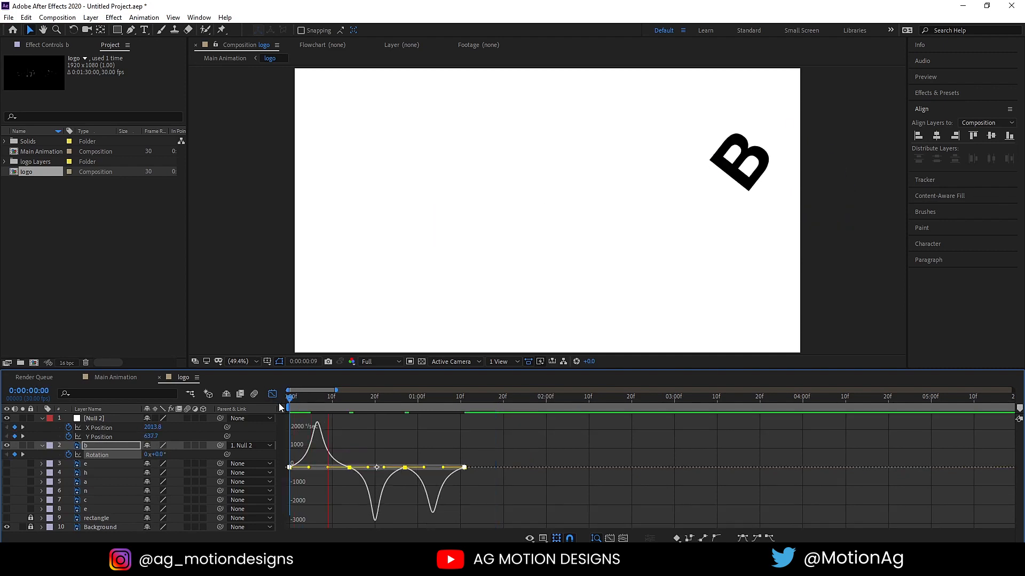
pyautogui.press('space')
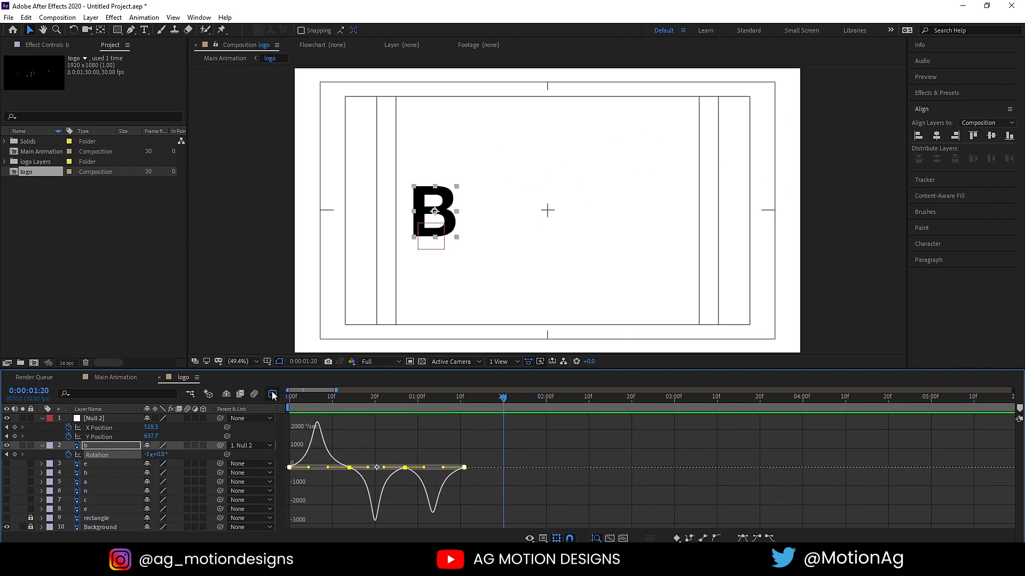
# Reset all four Rotation keyframes to Easy Ease, leave the graph view and play the animation
pyautogui.moveTo(474, 450); pyautogui.dragTo(268, 495)
pyautogui.press('F9')
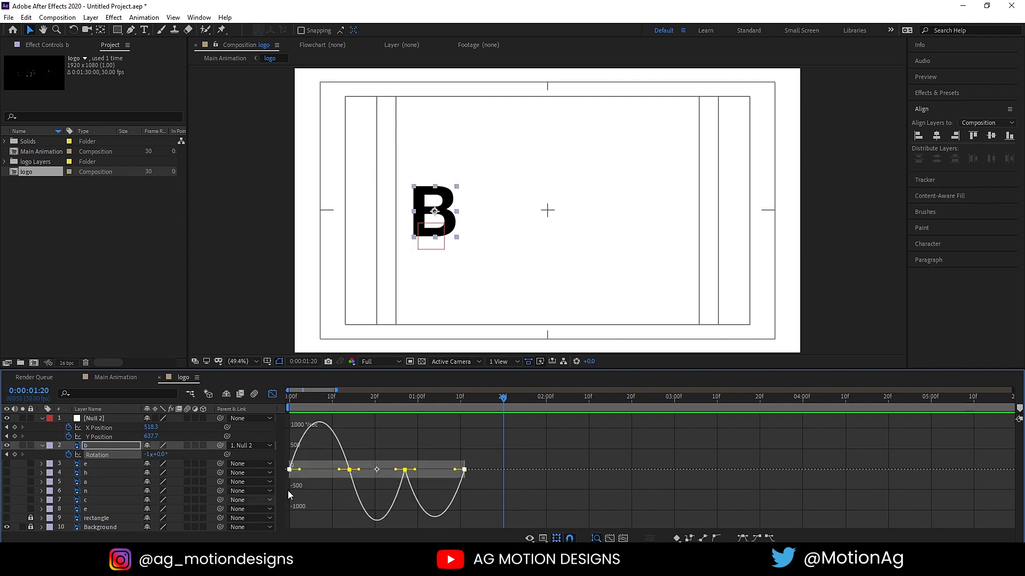
pyautogui.click(272, 394)
pyautogui.press('space')
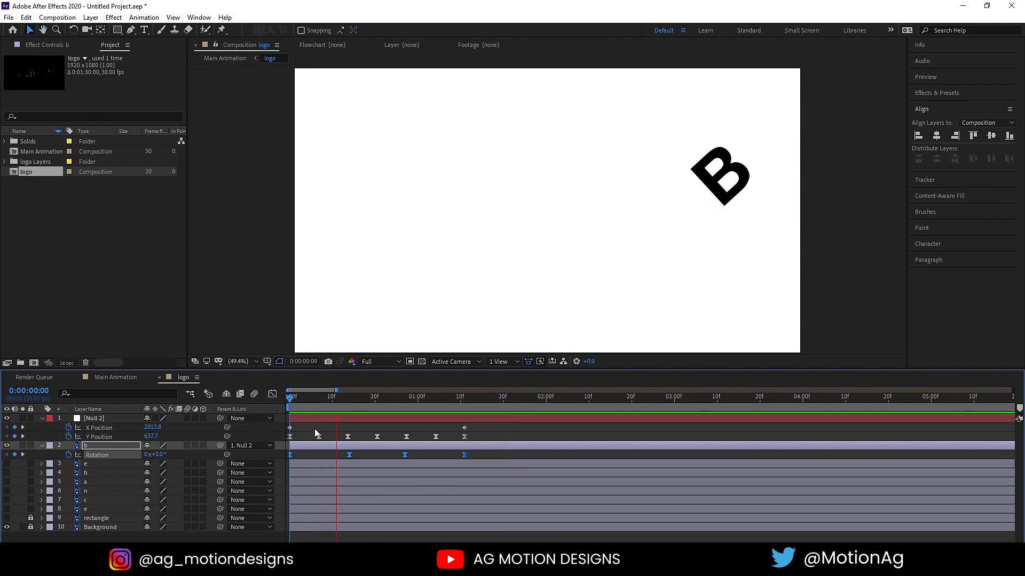
pyautogui.press('space')
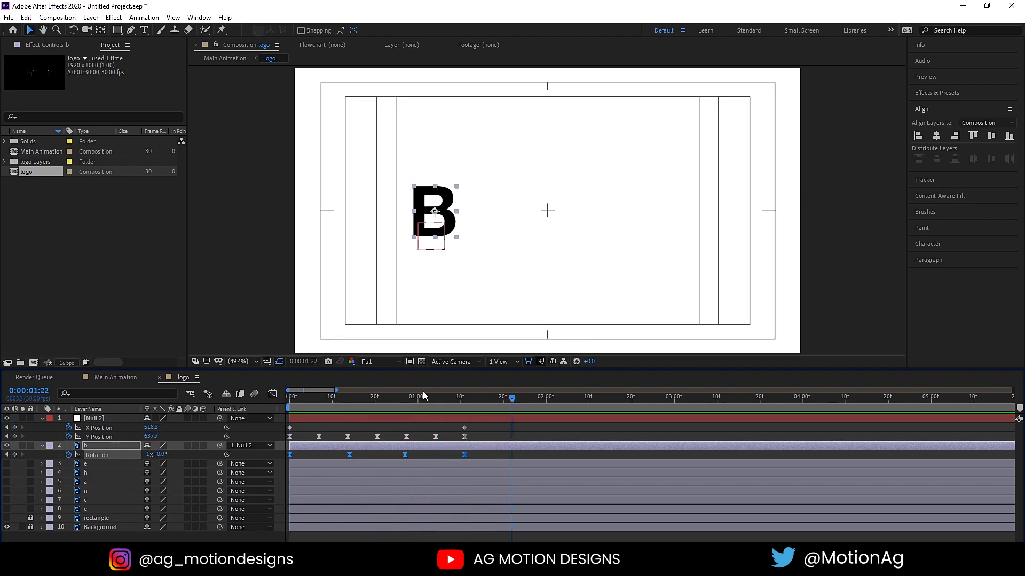
# Enable motion blur for the b layer and the composition, and play the blurred animation from the start
pyautogui.click(106, 444)
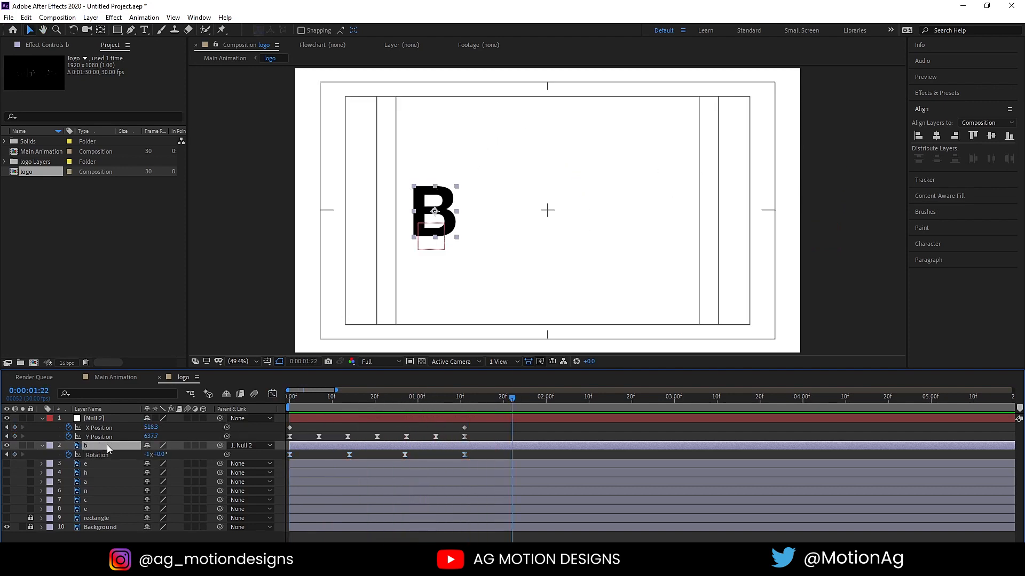
pyautogui.click(187, 445)
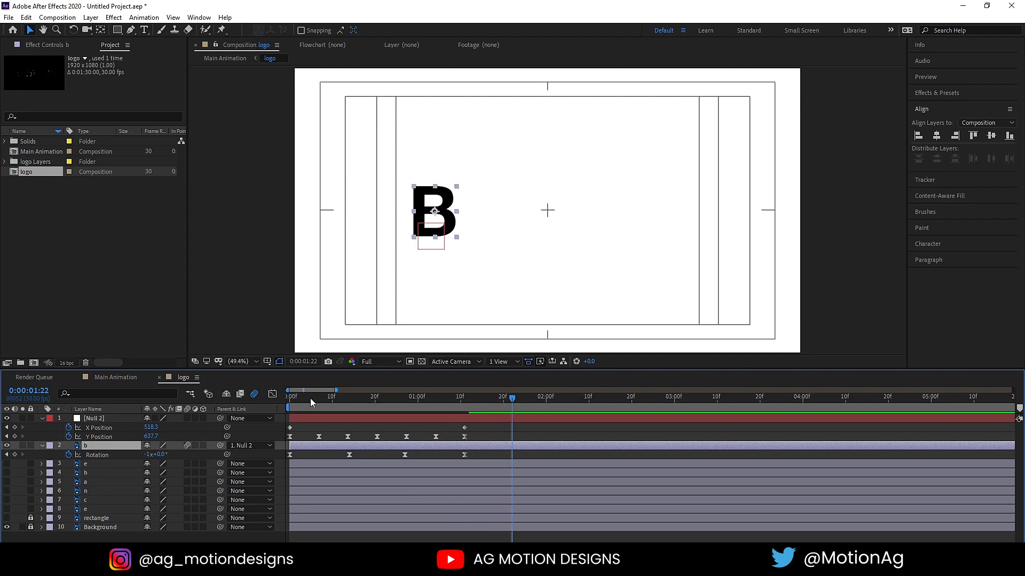
pyautogui.moveTo(309, 398); pyautogui.dragTo(226, 399)
pyautogui.press('space')
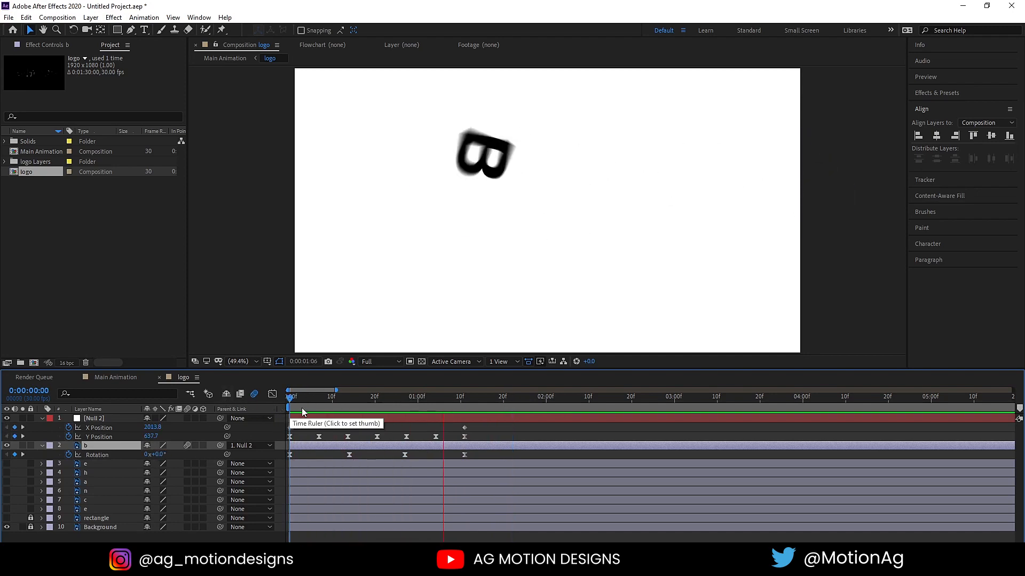
pyautogui.press('space')
# Set a Scale keyframe of 100% on Null 2 at 1:11, where the B lands
pyautogui.moveTo(457, 403); pyautogui.dragTo(463, 399)
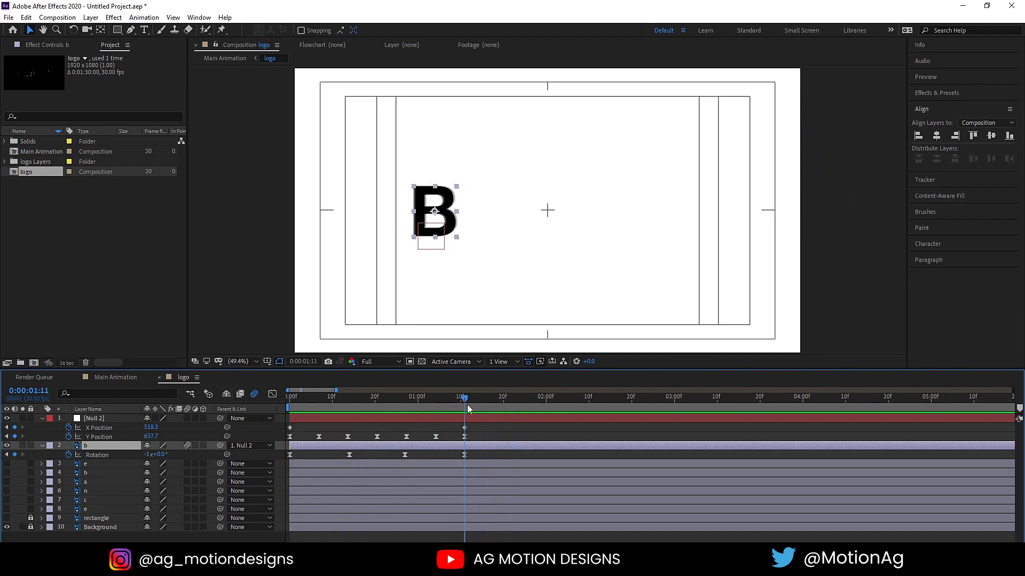
pyautogui.click(474, 418)
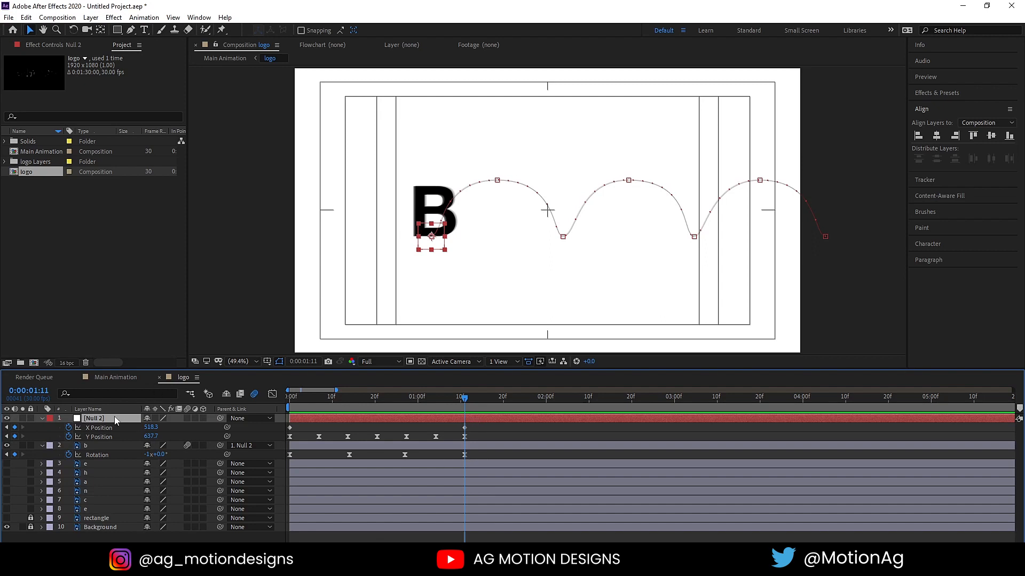
pyautogui.press('s')
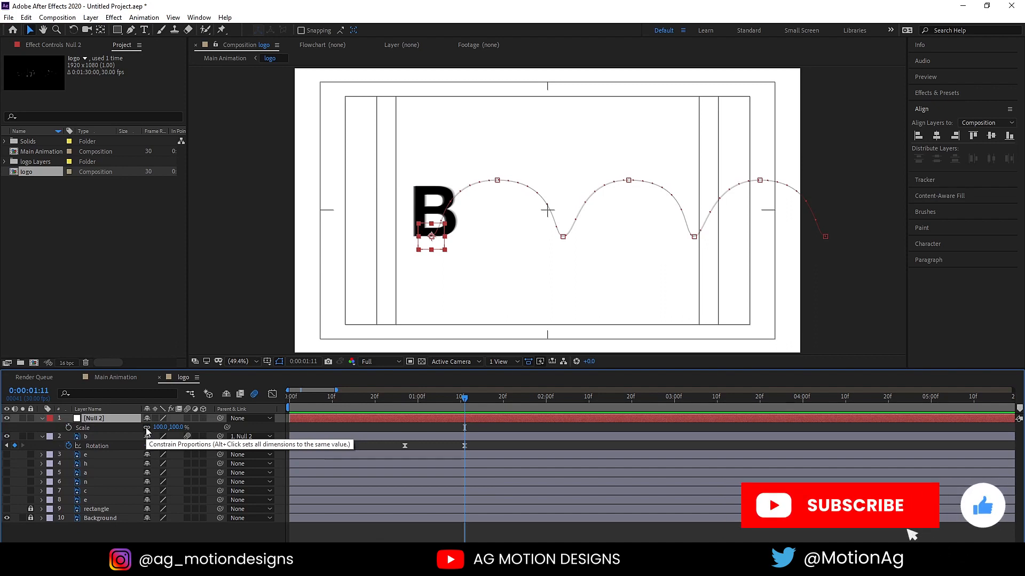
pyautogui.click(69, 428)
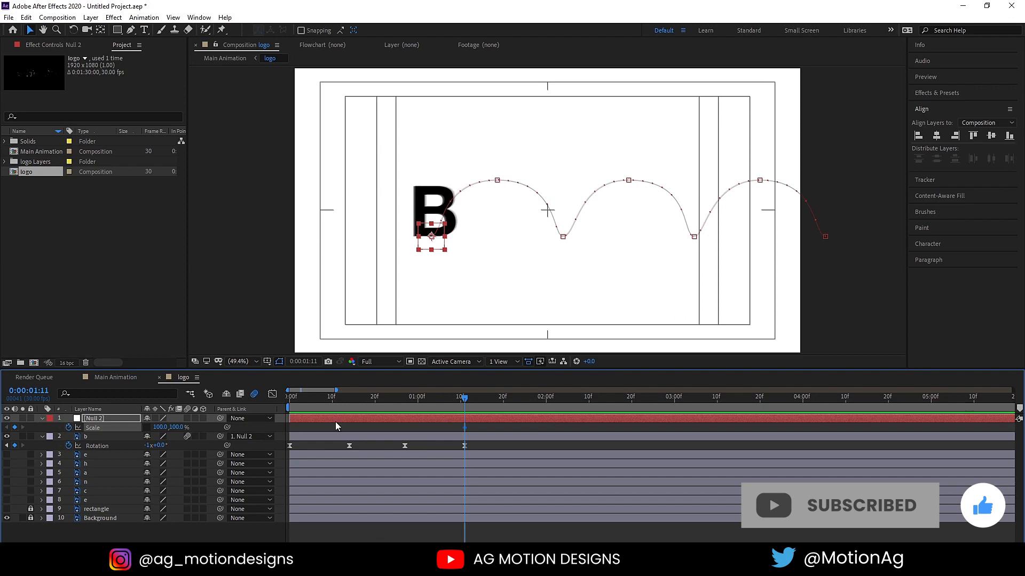
# Add Scale keyframes of 100% on Null 2 at 1:07 and 1:15, before and after the landing
pyautogui.moveTo(463, 399); pyautogui.dragTo(447, 399)
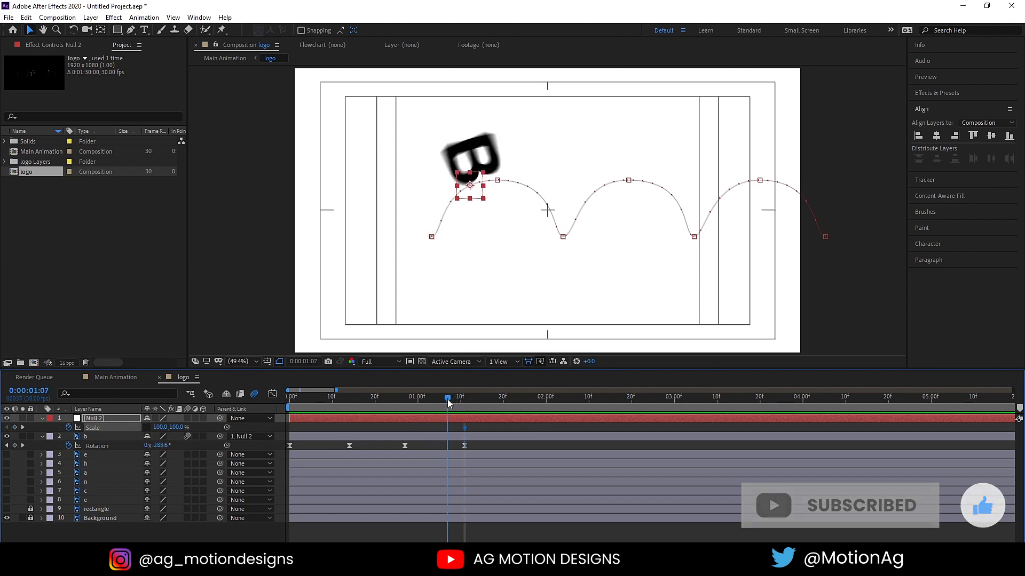
pyautogui.click(14, 427)
pyautogui.click(479, 405)
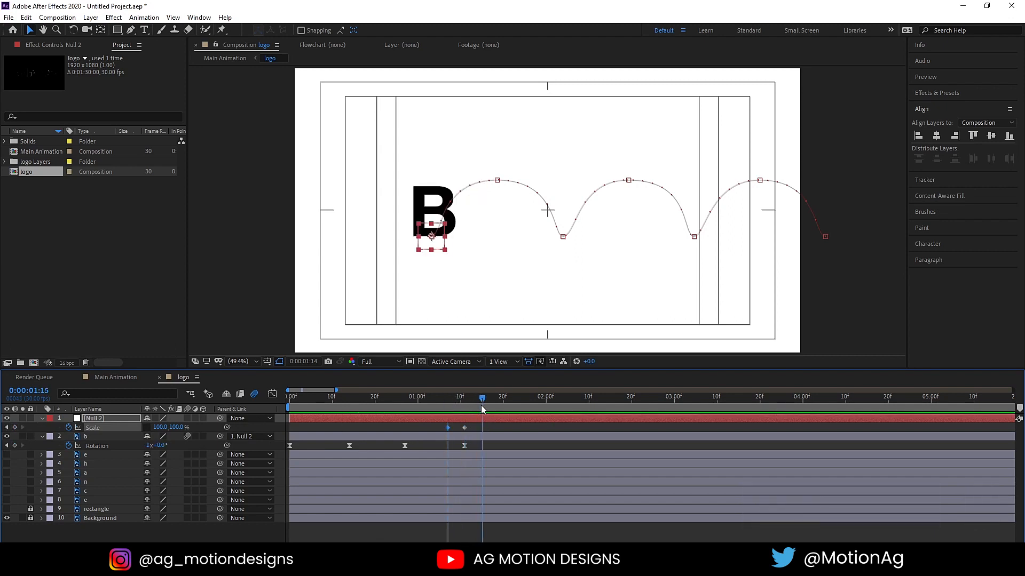
pyautogui.click(14, 428)
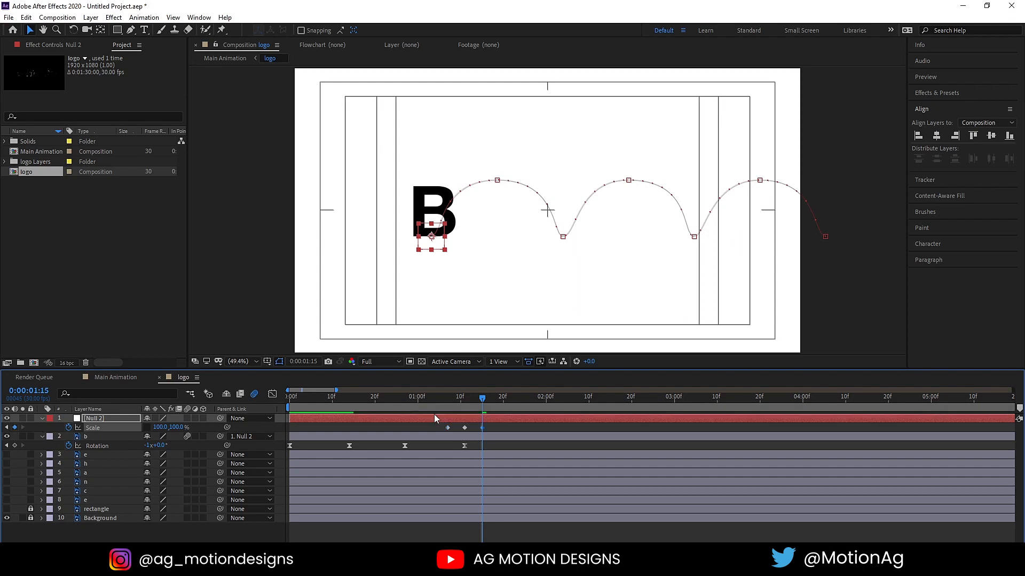
# Unlink Null 2's scale proportions at 1:11, try a vertical scale of 50%, and set it to 70%
pyautogui.click(465, 406)
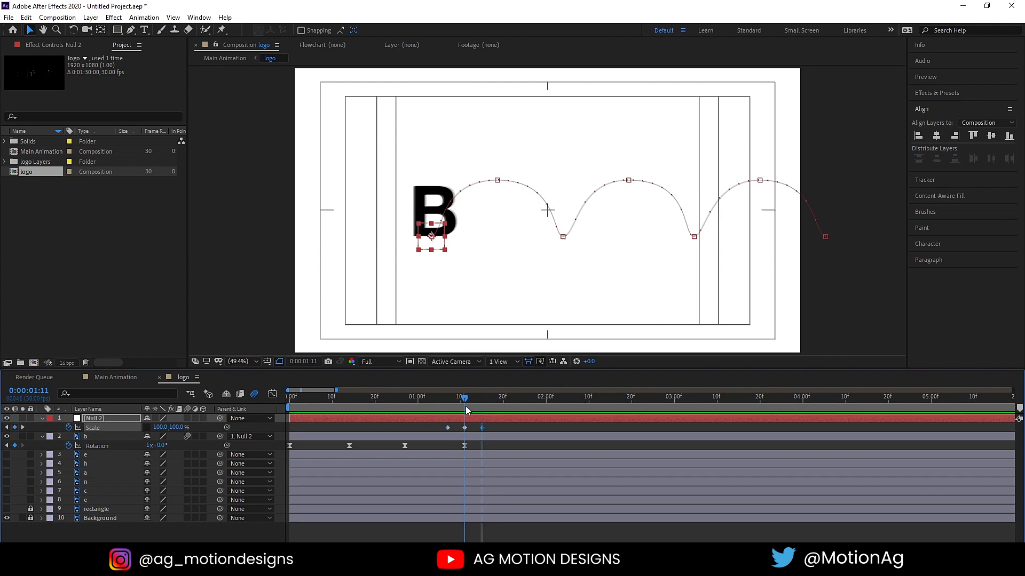
pyautogui.click(148, 428)
pyautogui.click(178, 427)
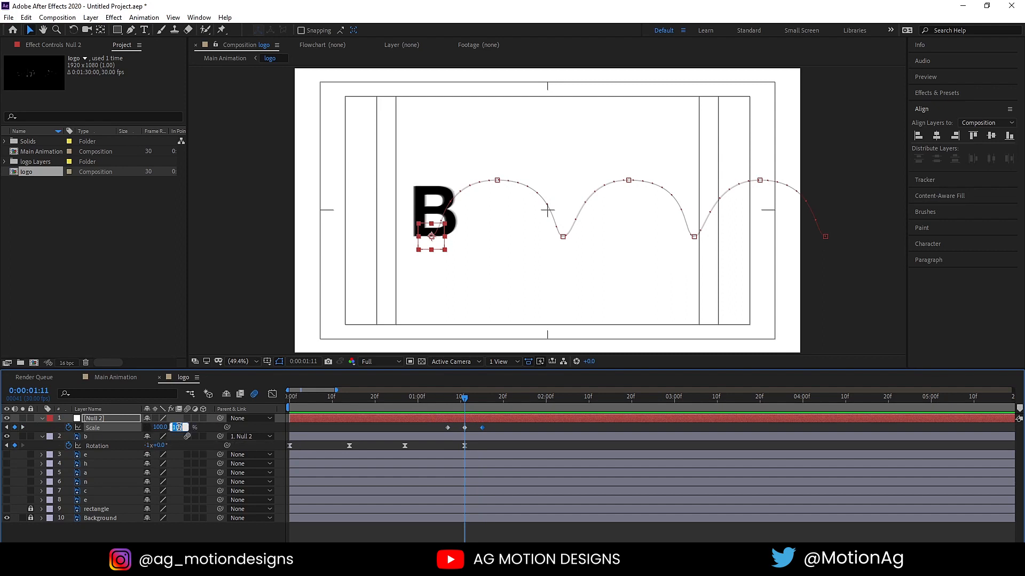
pyautogui.write('50')
pyautogui.press('Return')
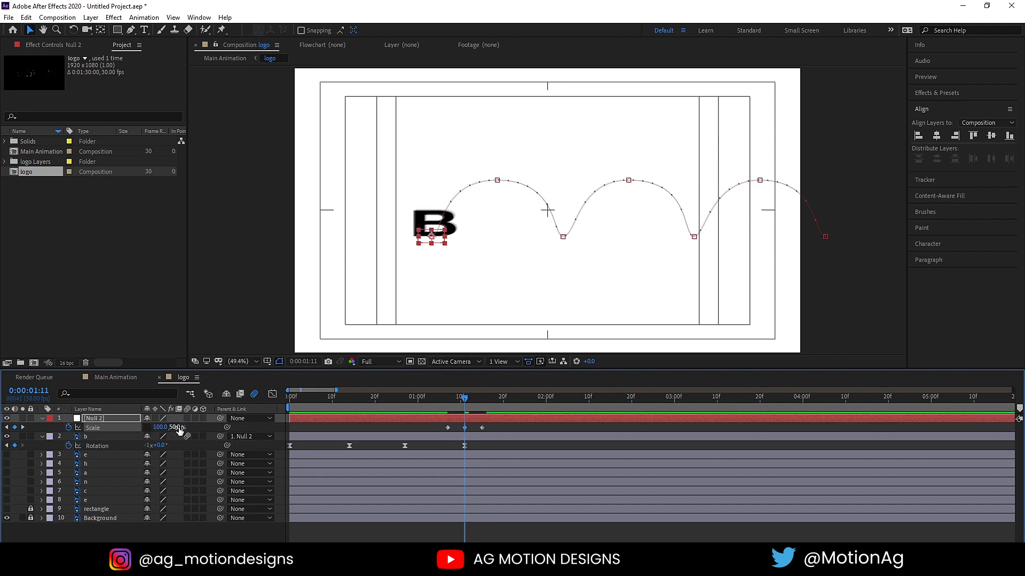
pyautogui.click(178, 427)
pyautogui.press('Return')
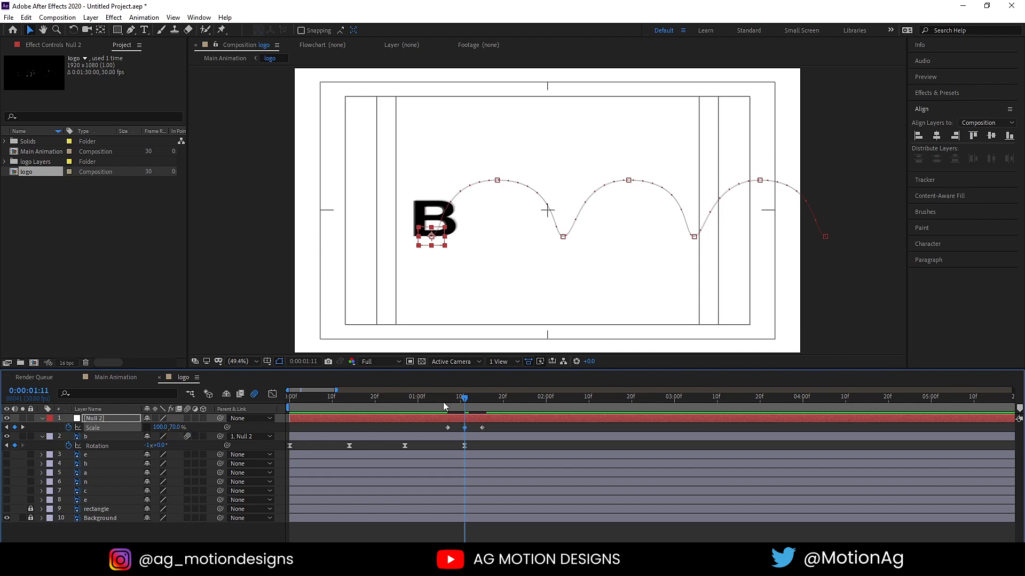
# Set Null 2's vertical scale to 110% at 1:15 and 100% at 1:22
pyautogui.moveTo(443, 402); pyautogui.dragTo(482, 402)
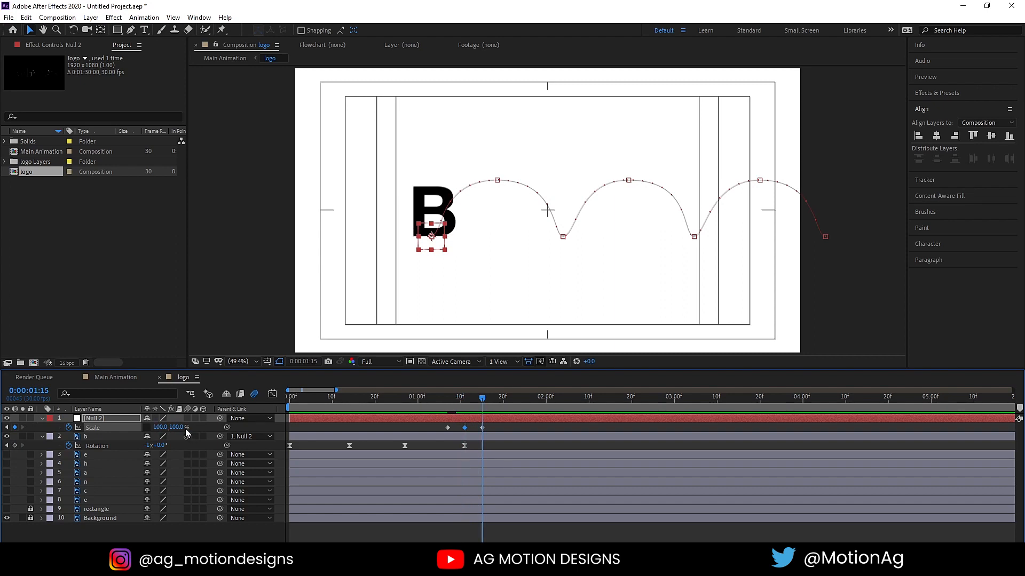
pyautogui.click(178, 427)
pyautogui.write('0')
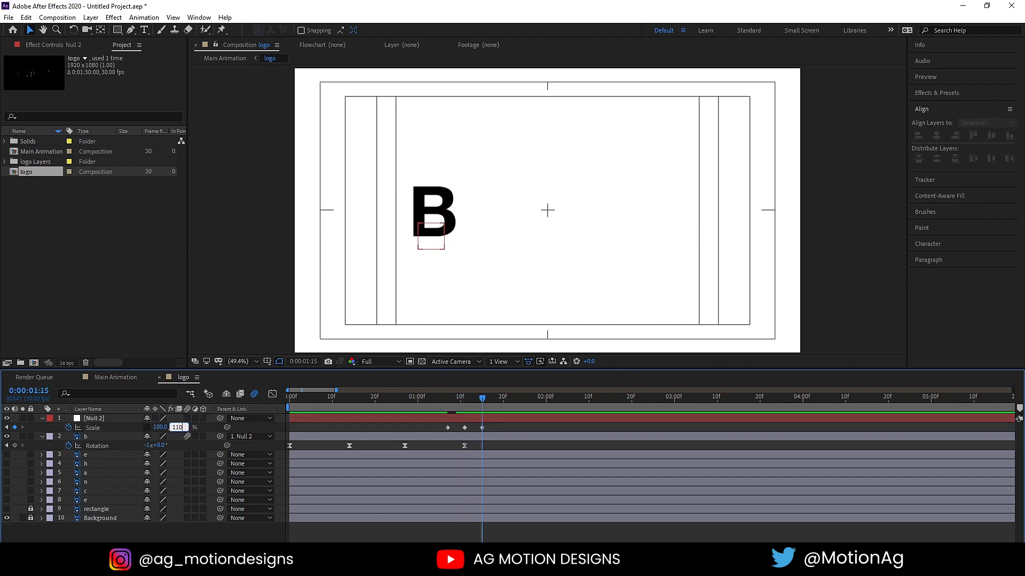
pyautogui.press('Return')
pyautogui.moveTo(482, 404); pyautogui.dragTo(512, 405)
pyautogui.click(176, 427)
pyautogui.write('90')
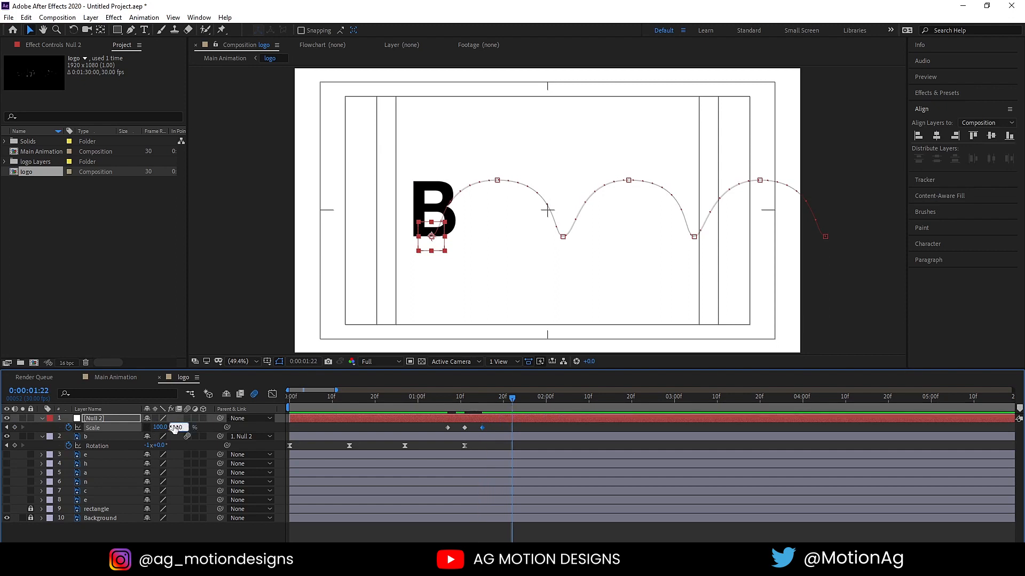
pyautogui.press('Return')
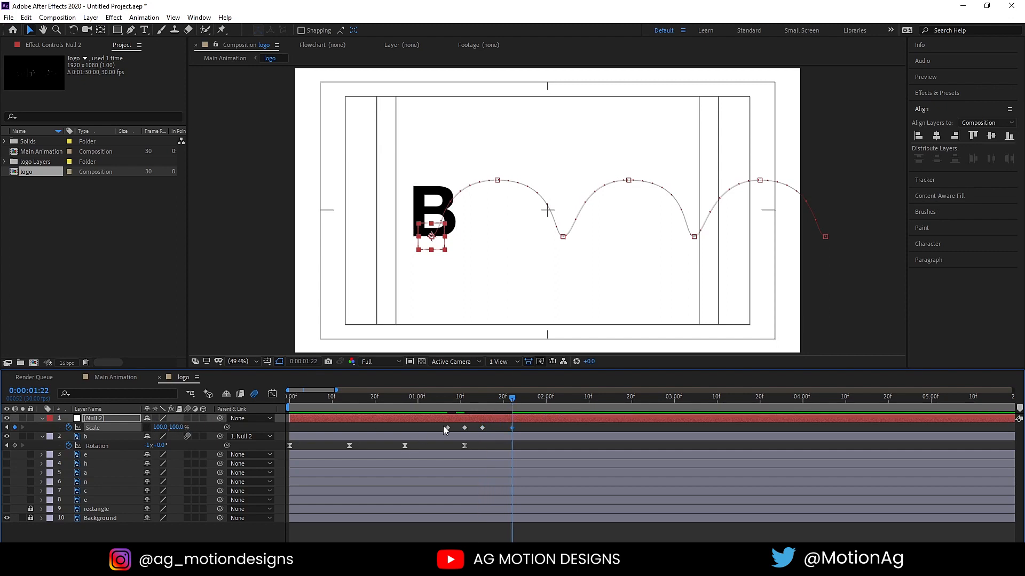
# Apply Easy Ease to all four Scale keyframes of Null 2 and preview the landing squash
pyautogui.moveTo(442, 423); pyautogui.dragTo(517, 434)
pyautogui.press('F9')
pyautogui.click(440, 405)
pyautogui.press('space')
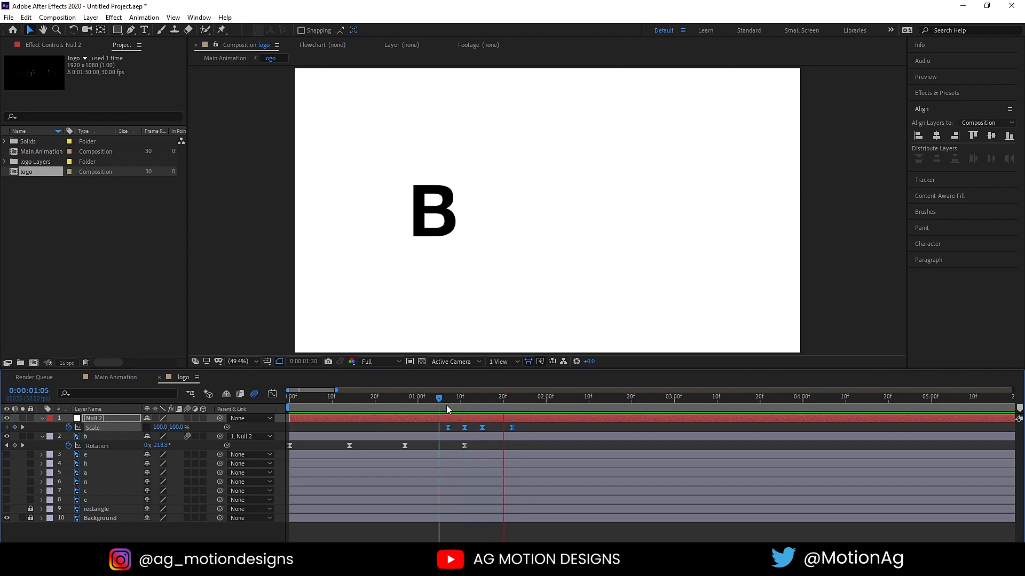
pyautogui.press('space')
pyautogui.click(442, 405)
pyautogui.press('space')
# Copy Null 2's first three squash keyframes to the two earlier bounces, aligning the 70% keyframes with 0:27 and 0:14
pyautogui.moveTo(457, 405); pyautogui.dragTo(496, 430)
pyautogui.press('space')
pyautogui.press('space')
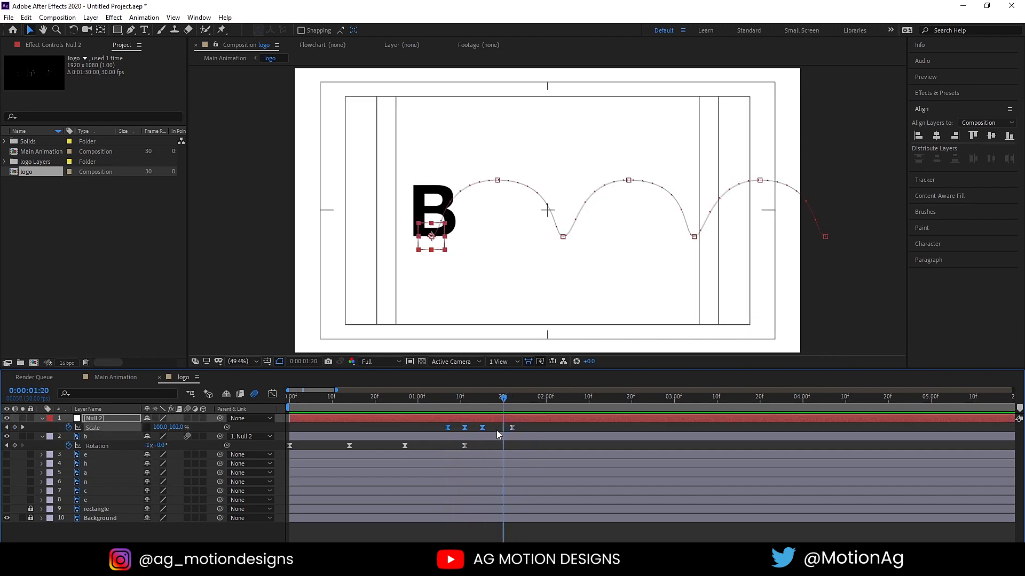
pyautogui.moveTo(393, 401); pyautogui.dragTo(351, 430)
pyautogui.hotkey('ctrl', 'v')
pyautogui.hotkey('ctrl', 'v')
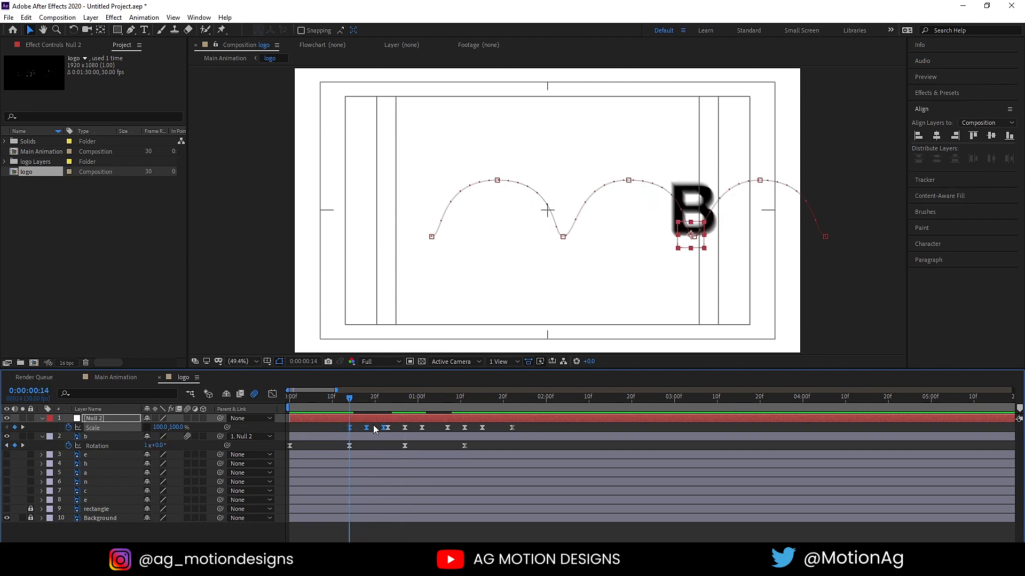
pyautogui.moveTo(367, 427); pyautogui.dragTo(349, 428)
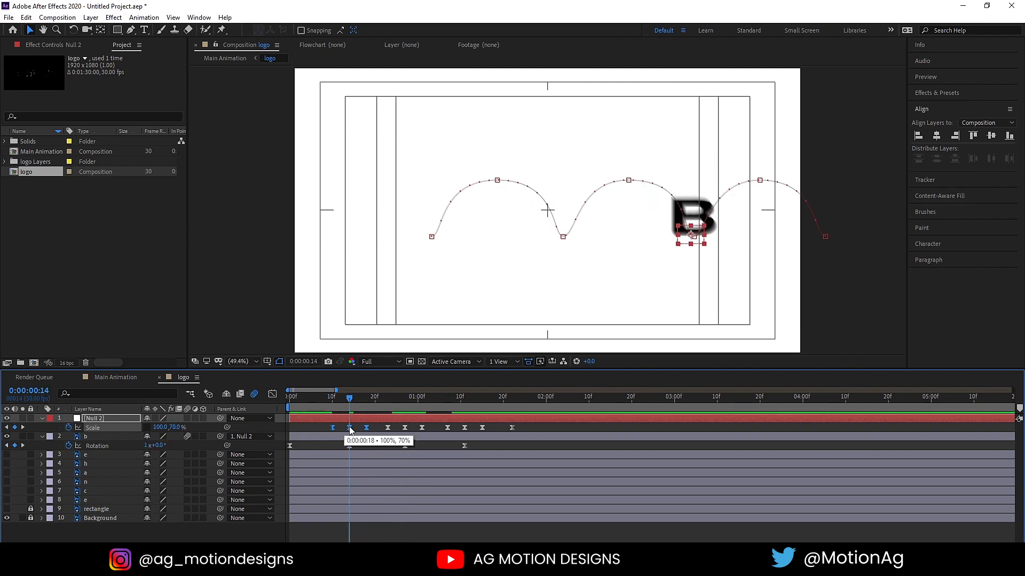
# Play the animation repeatedly from the start and check the squash on each bounce
pyautogui.press('space')
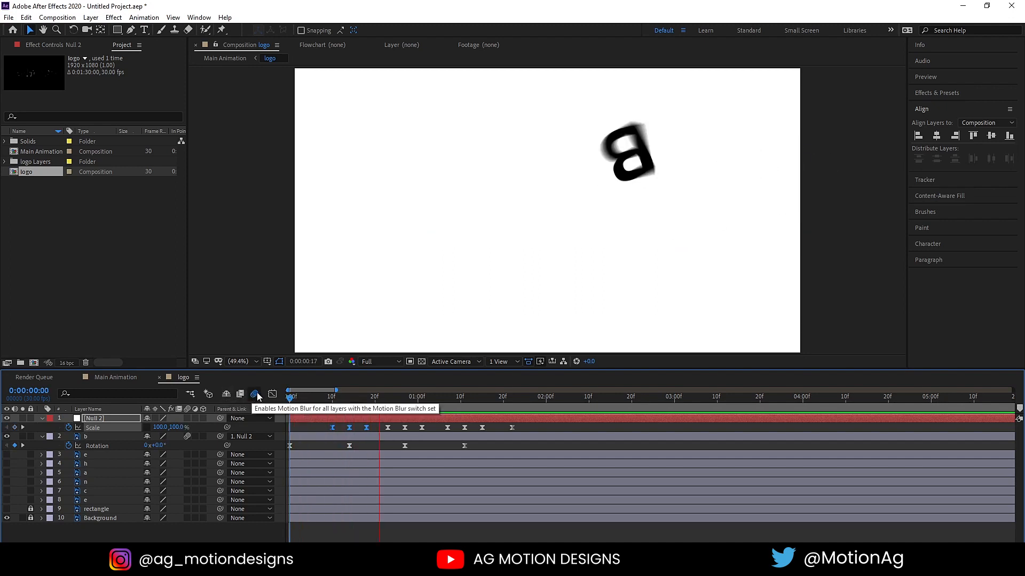
pyautogui.press('space')
pyautogui.press('space')
pyautogui.press('space')
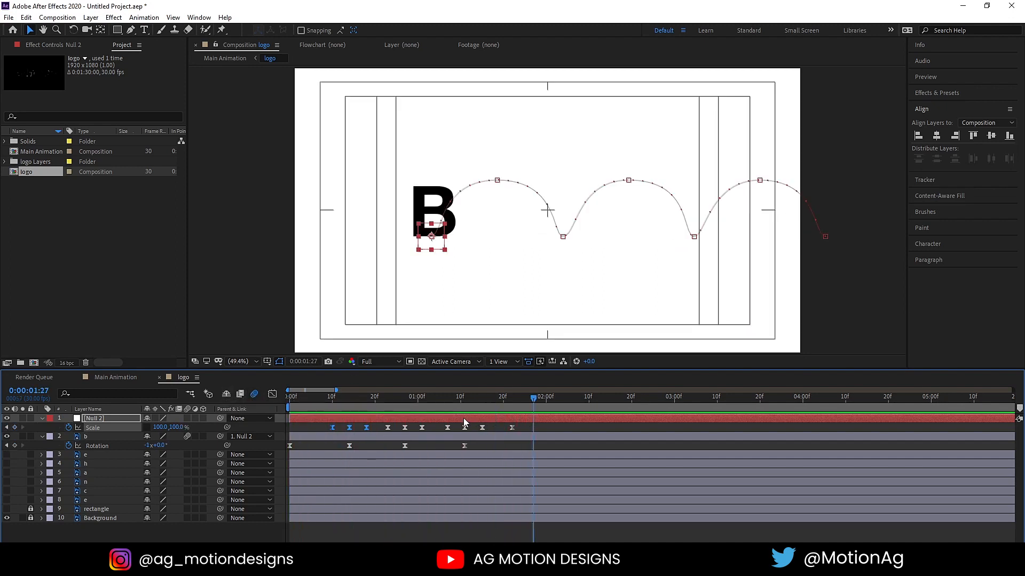
pyautogui.moveTo(439, 400); pyautogui.dragTo(365, 404)
pyautogui.press('space')
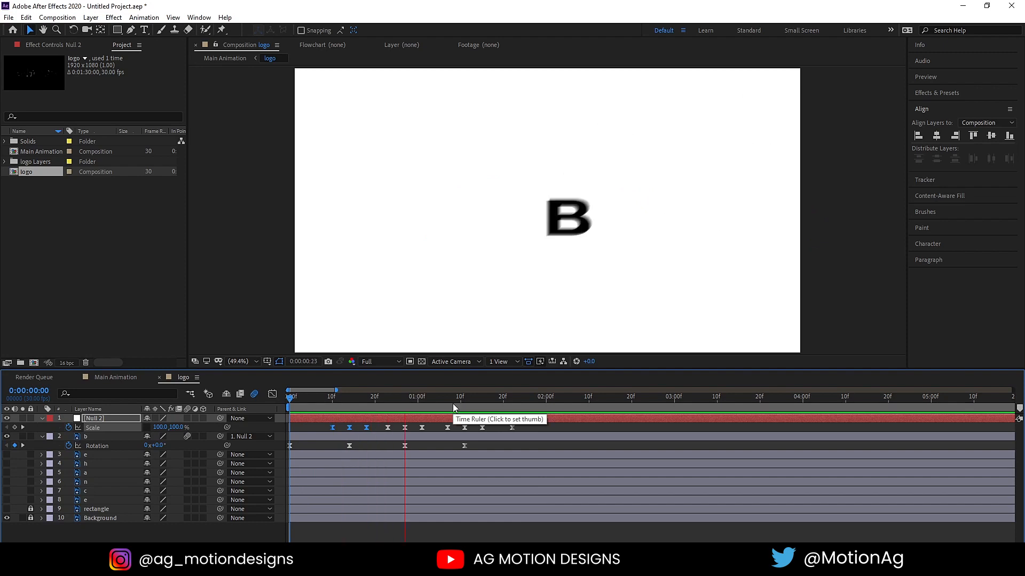
pyautogui.press('space')
pyautogui.press('space')
pyautogui.press('space')
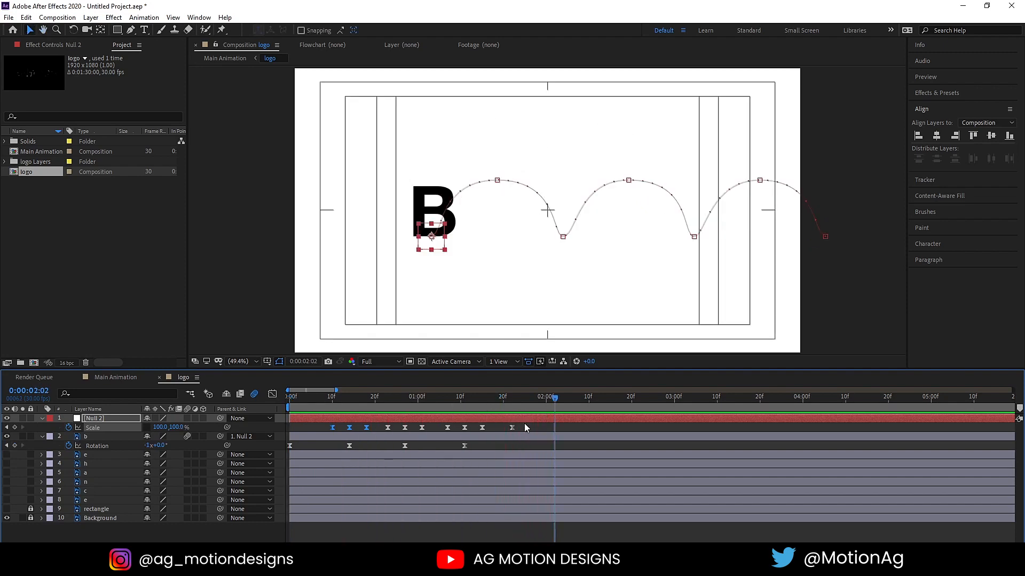
# Deselect the Scale keyframes and collapse the animated properties of Null 2 and the b layer
pyautogui.click(525, 426)
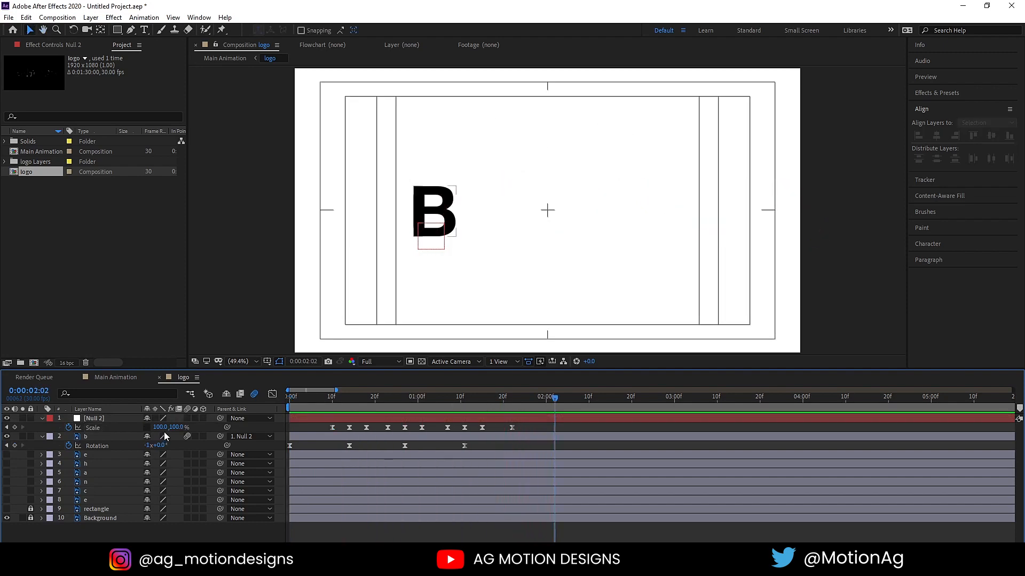
pyautogui.press('u')
pyautogui.press('u')
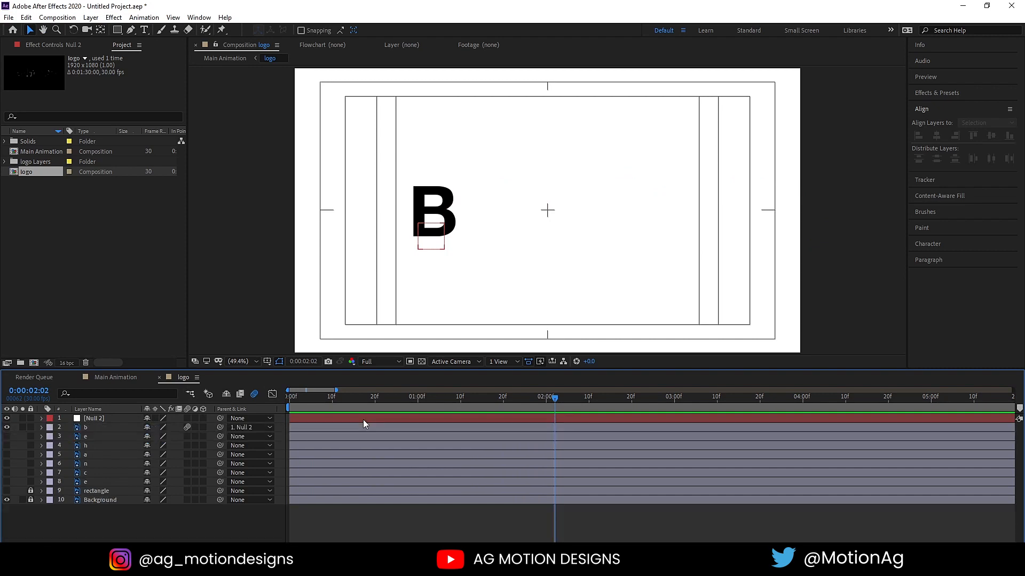